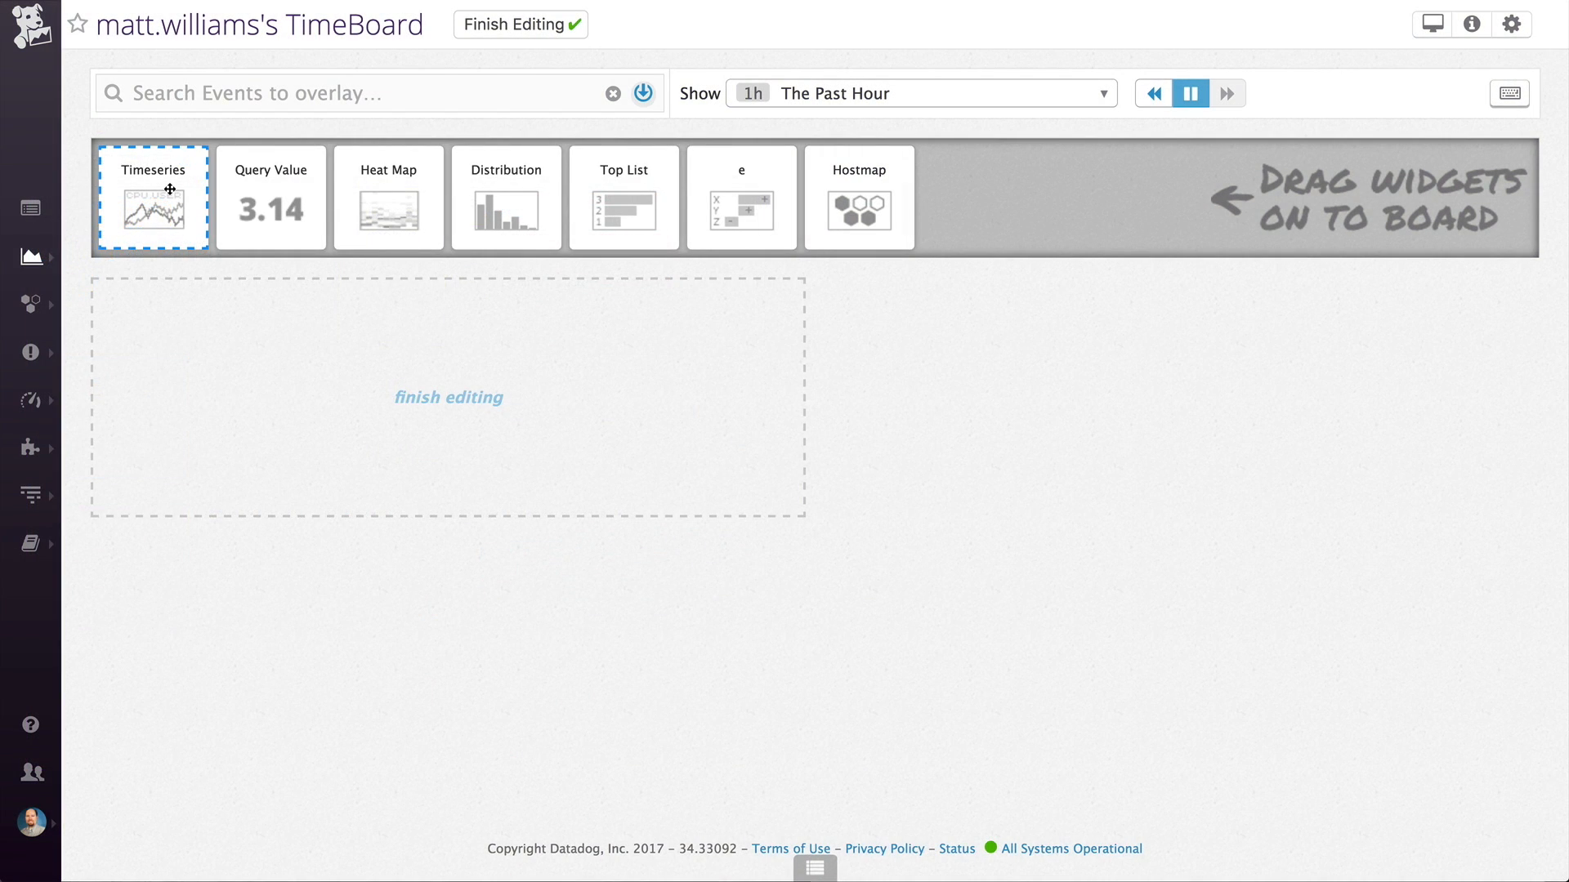
- Add a Timeseries widget graphing system.load.1 to the empty board and save it with the suggested title
drag(170, 188, 195, 313)
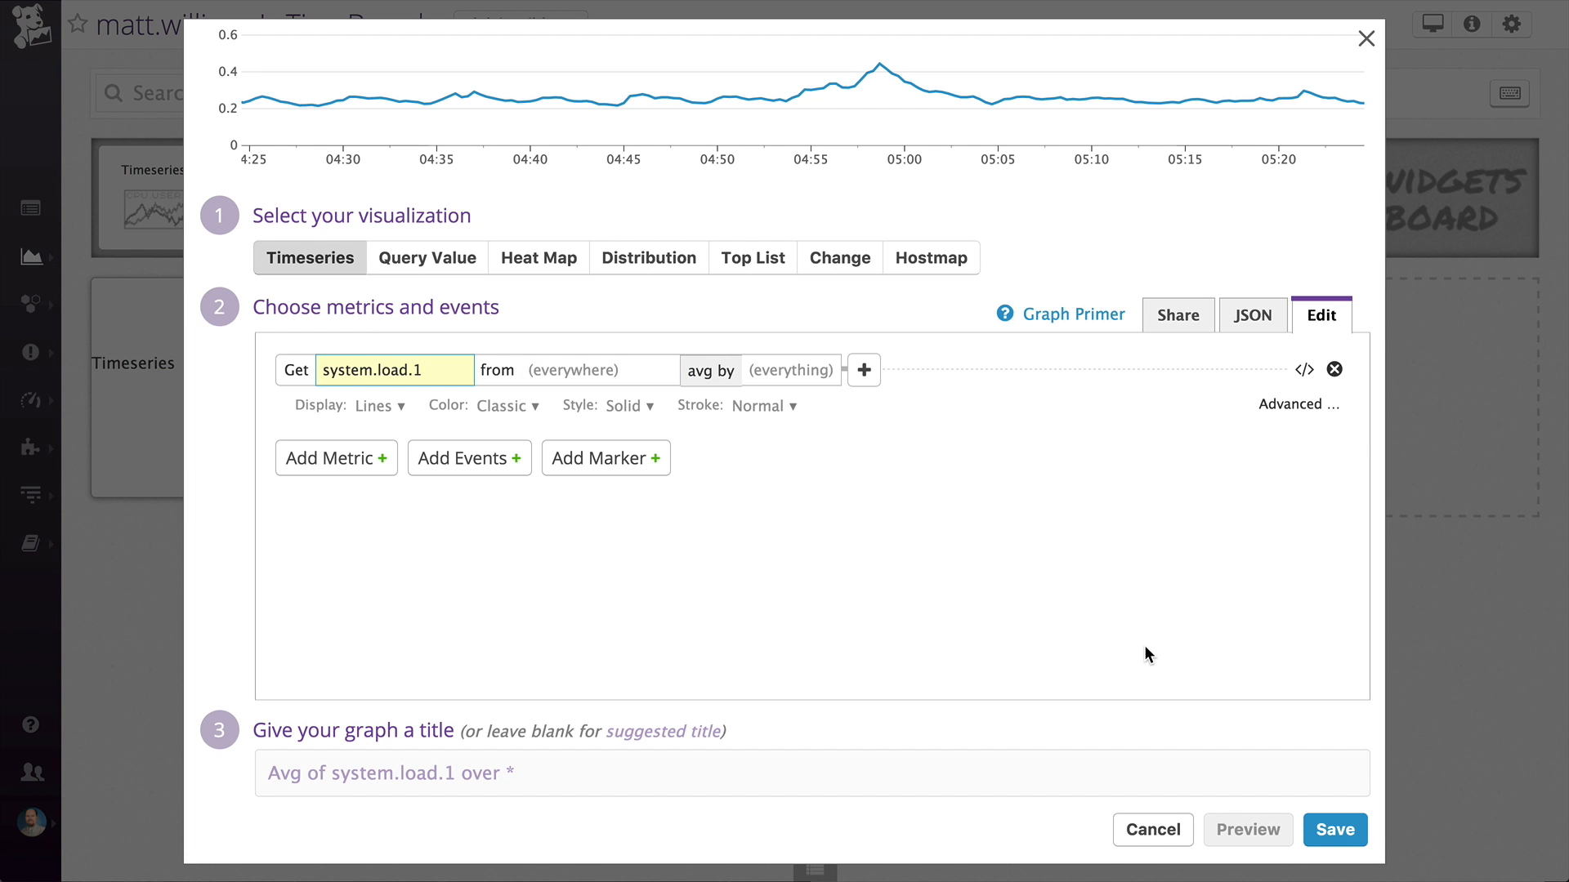
click(1327, 830)
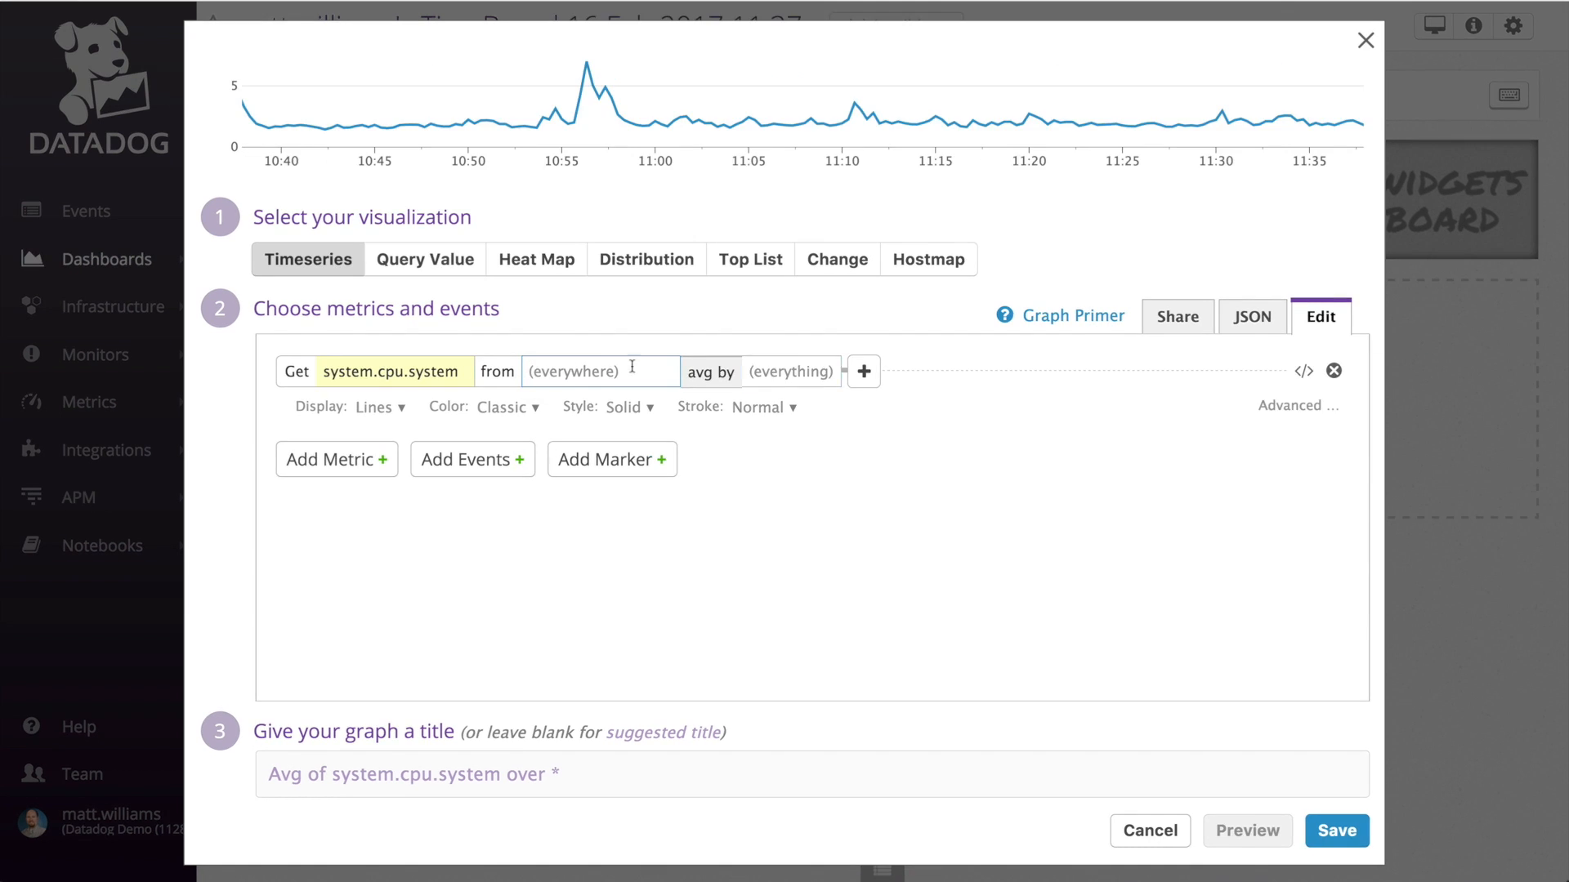
- Limit the system.cpu.system query to hosts tagged role:db
click(632, 366)
text(role)
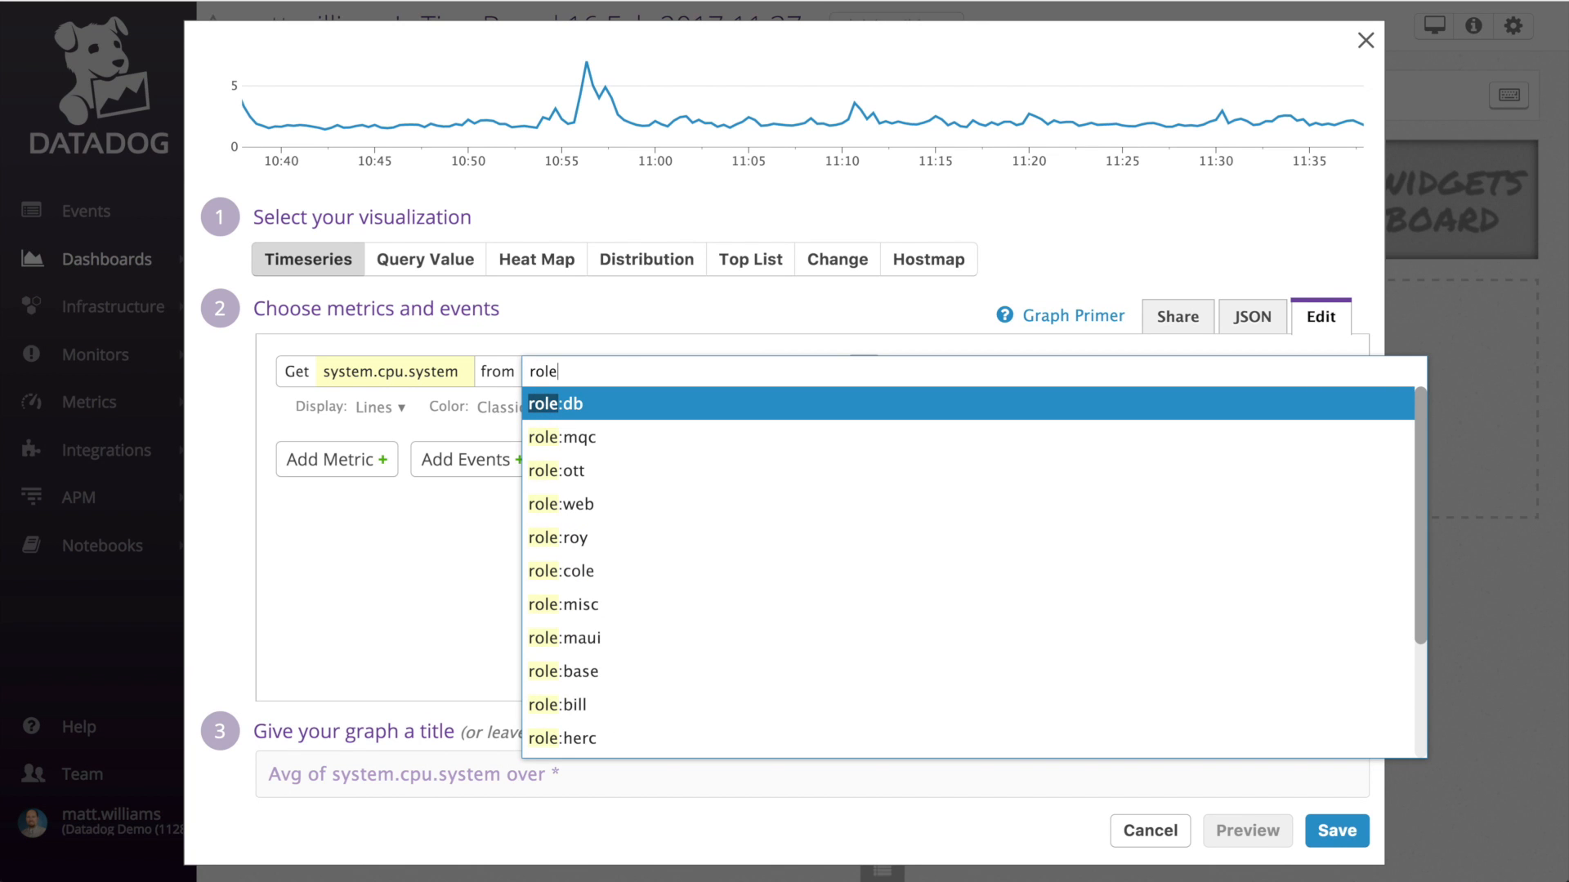
text(db)
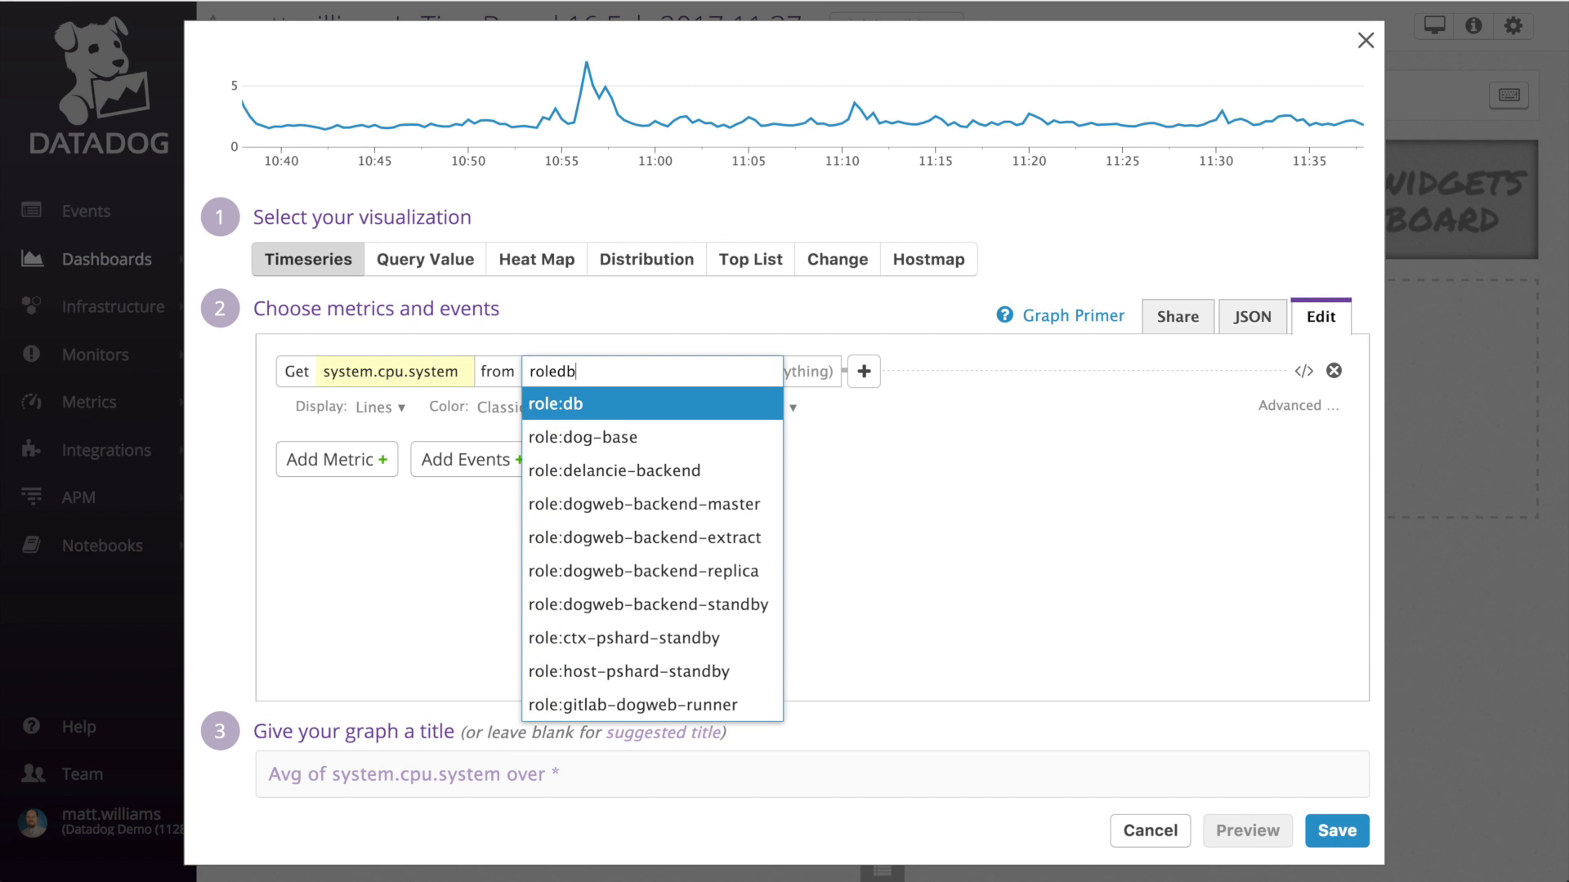
key(Return)
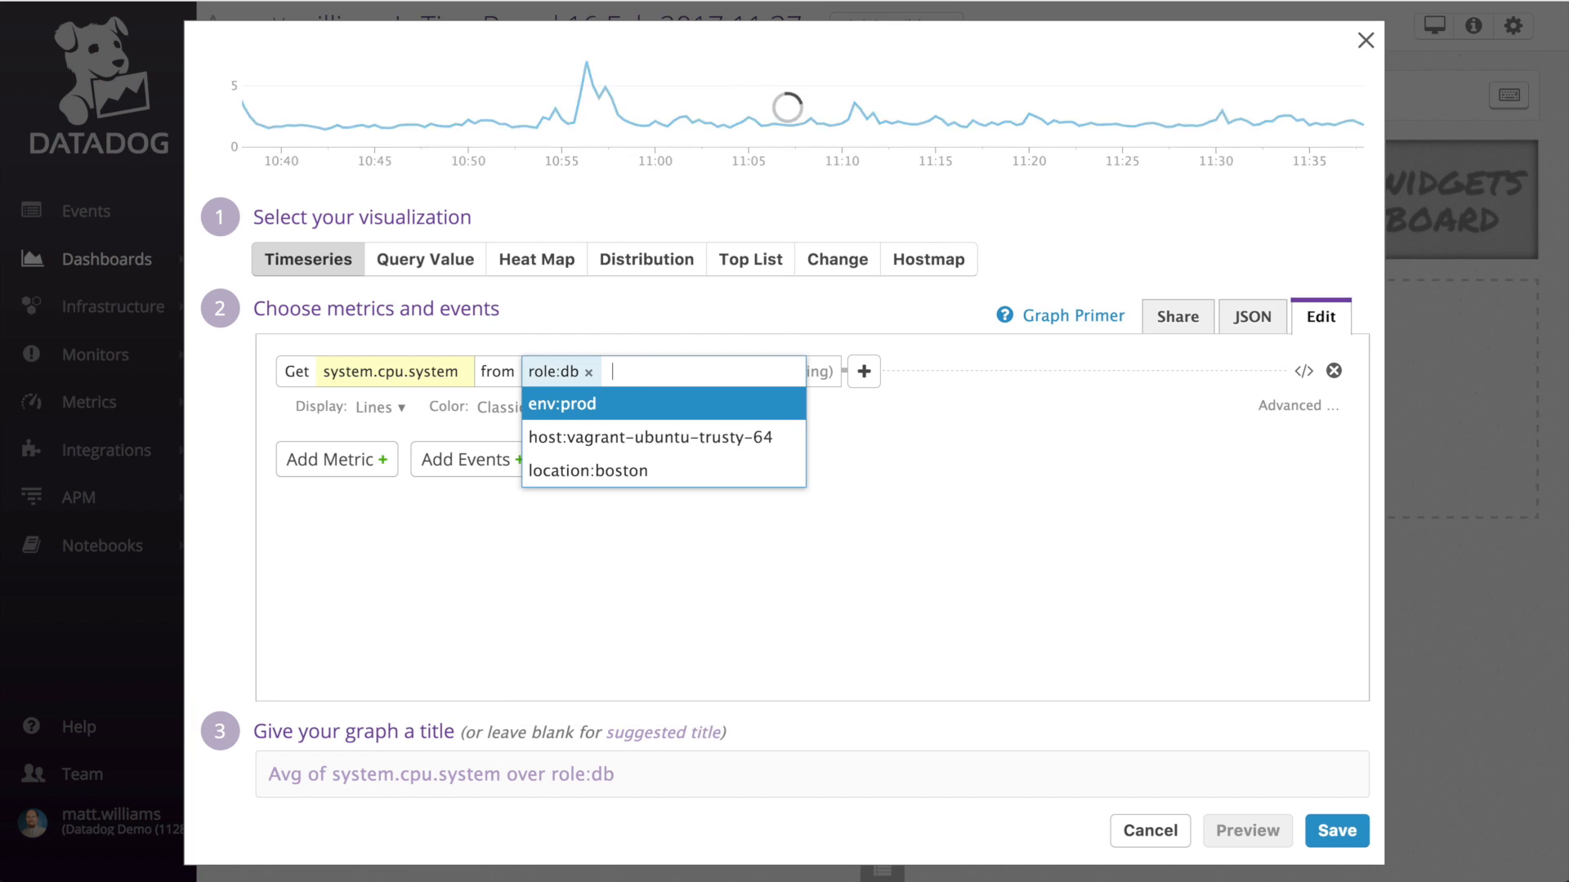
click(747, 559)
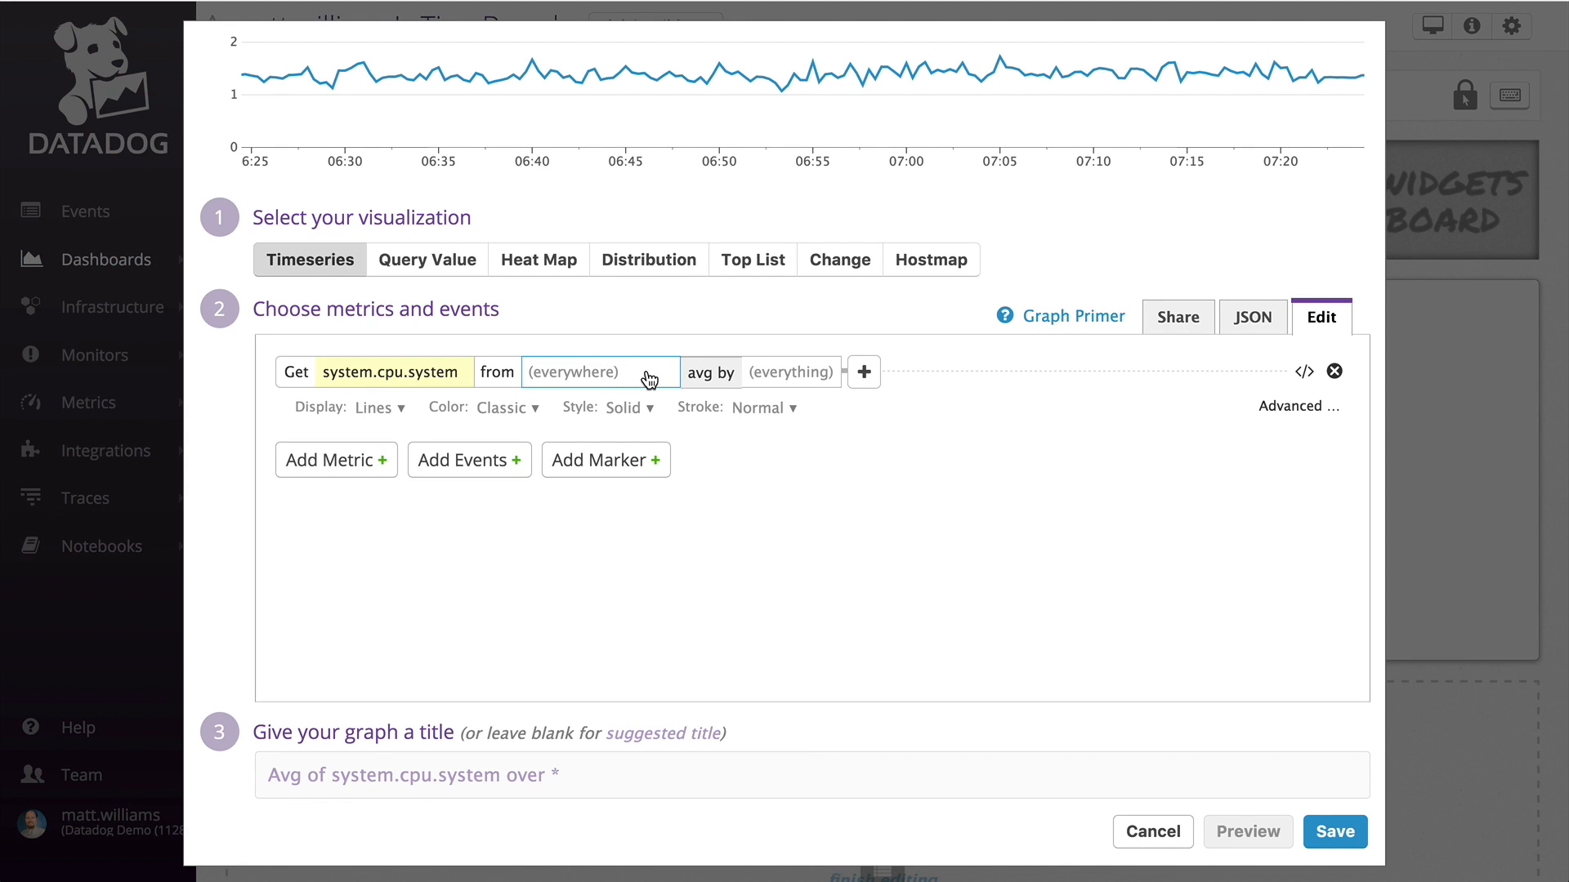
- Group the averaged system.cpu.system metric by host, replacing that grouping with cloud_provider
click(723, 375)
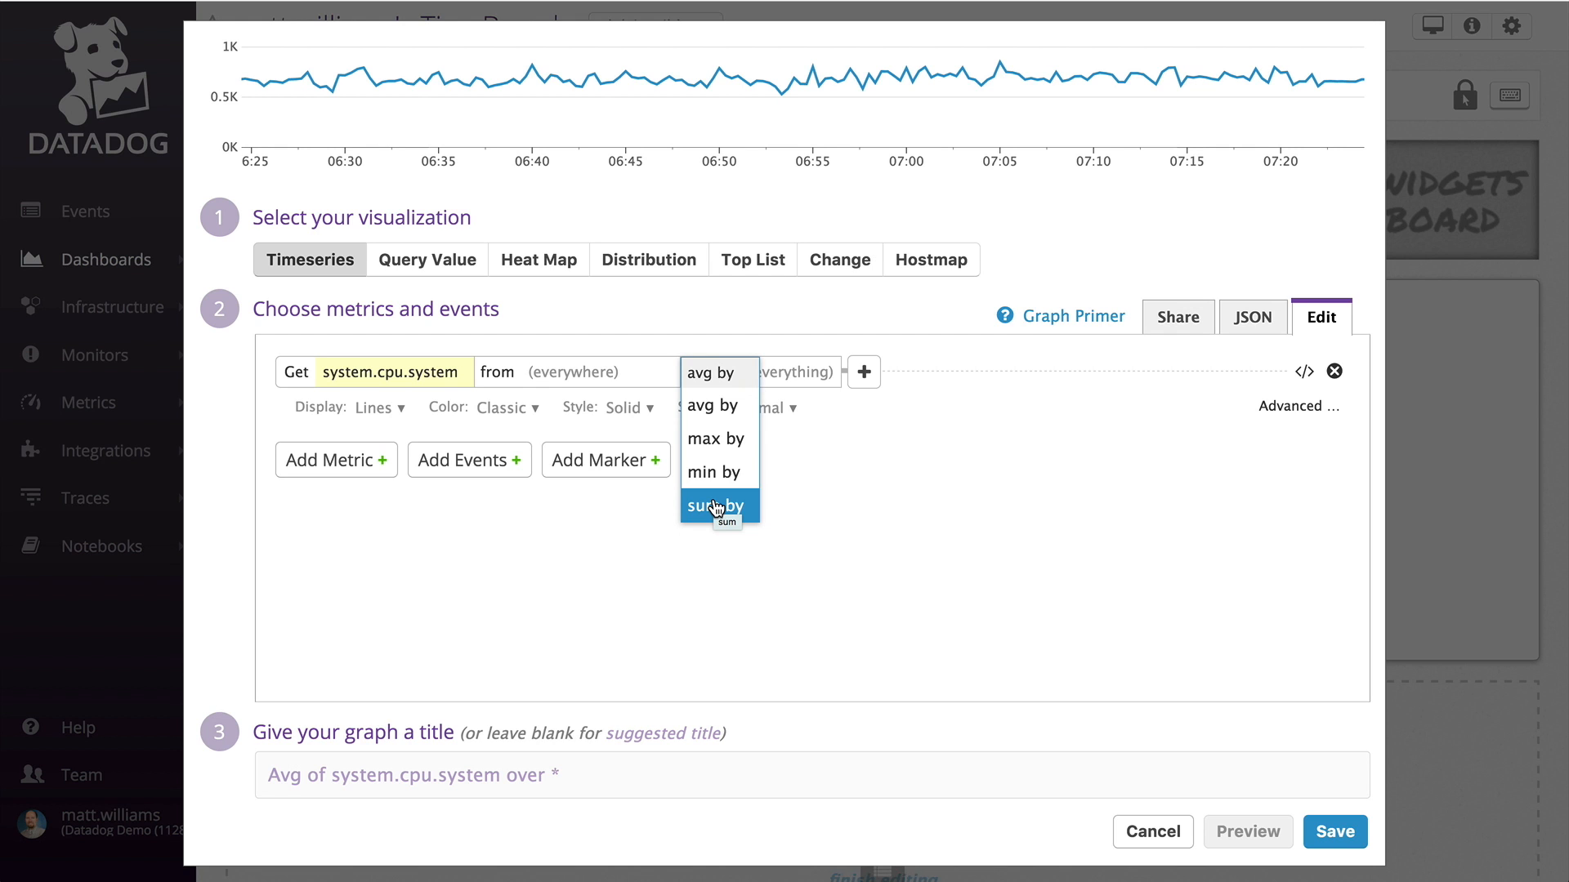
click(724, 547)
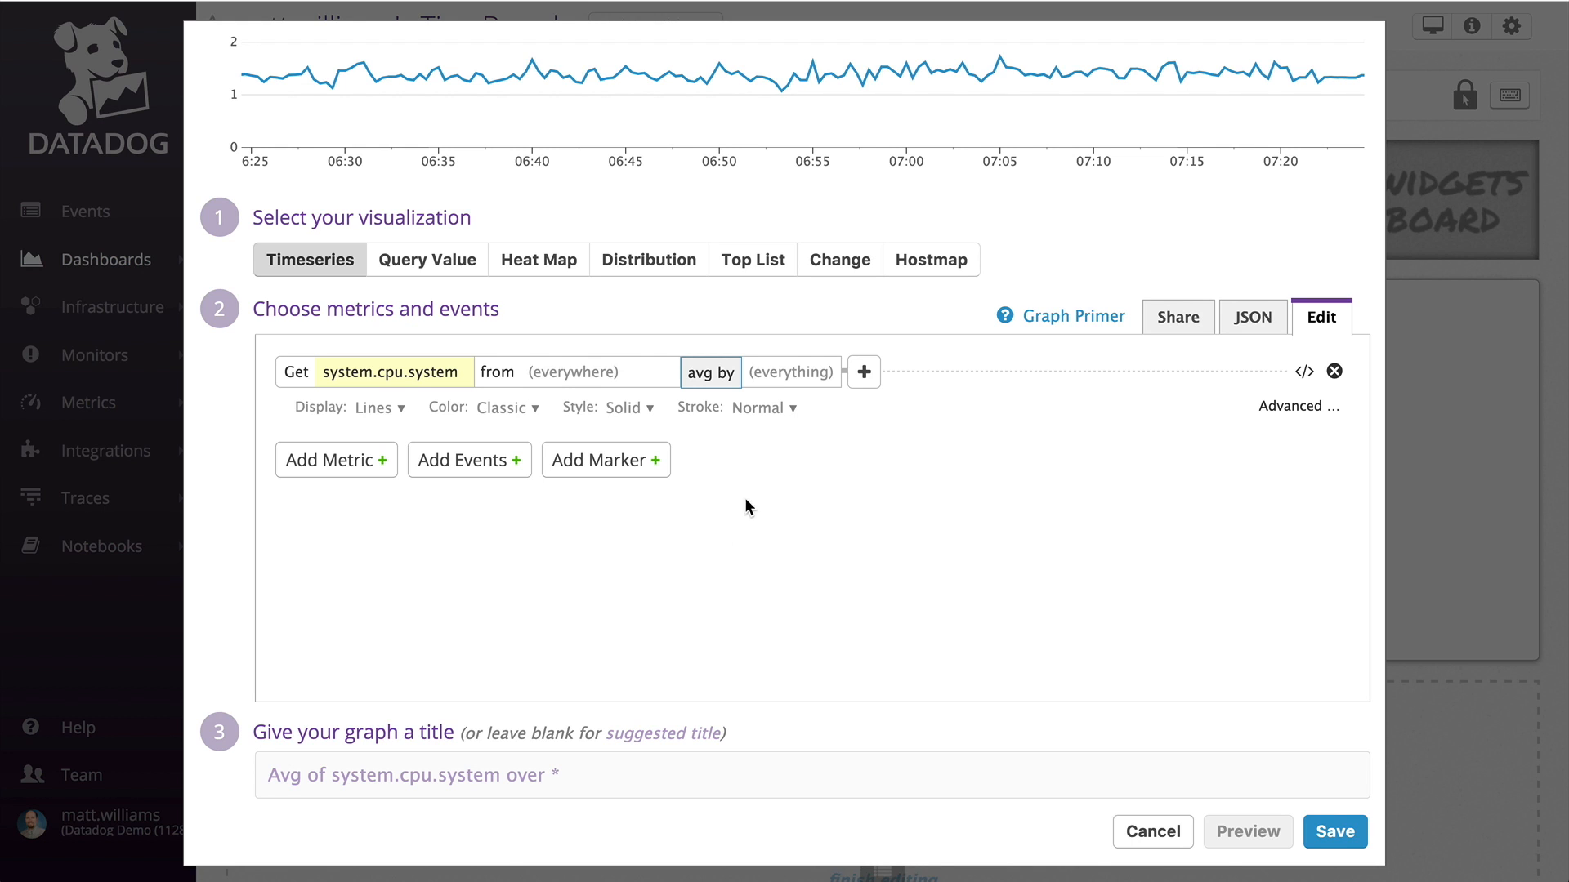
click(793, 373)
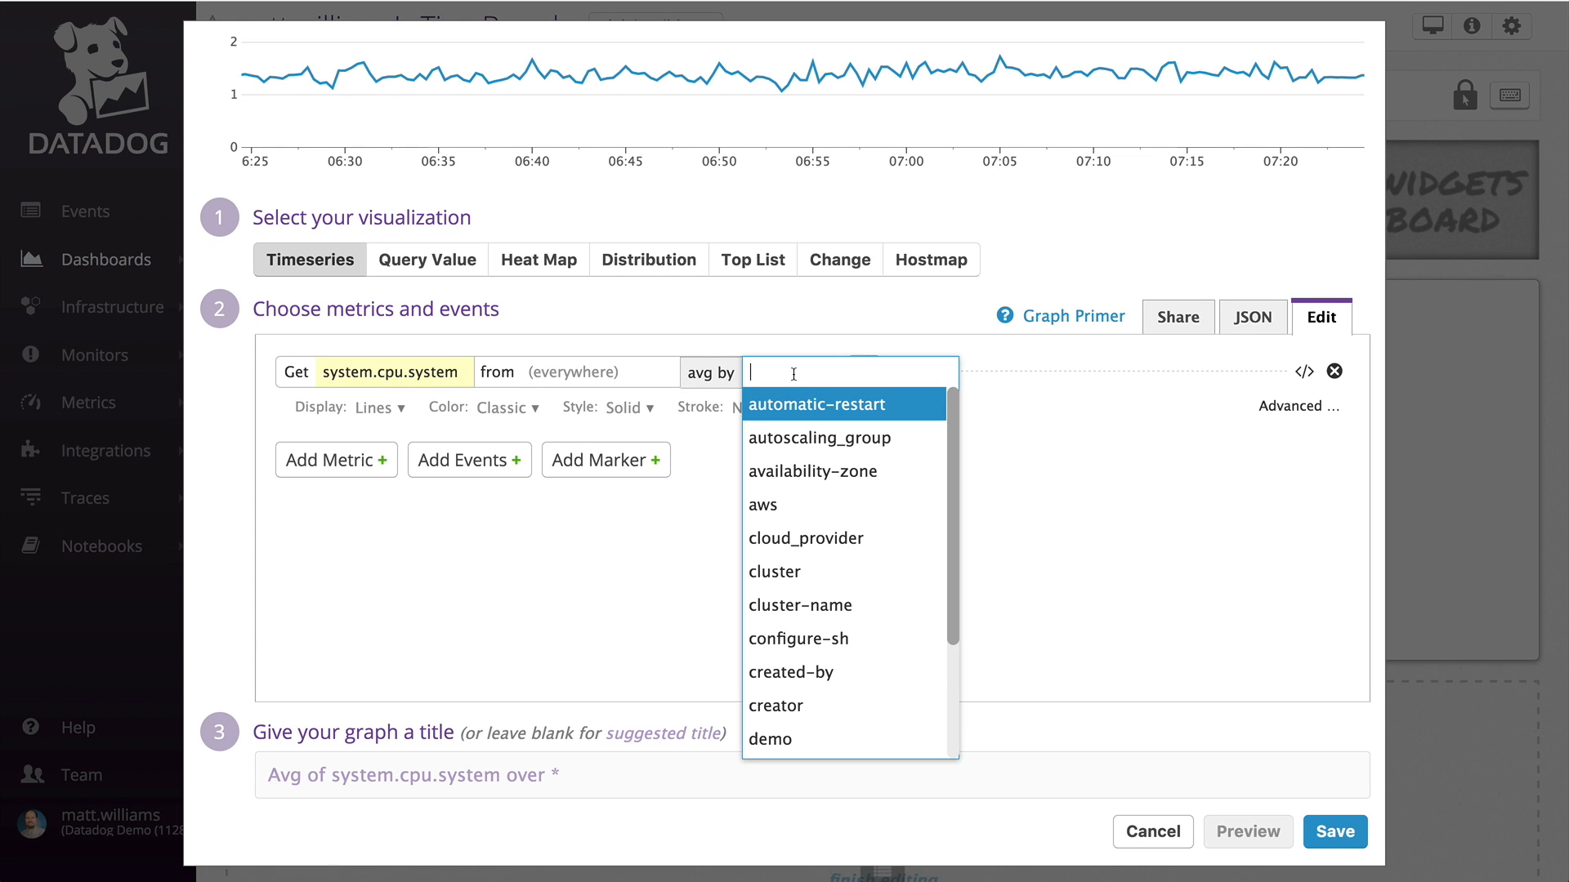
text(host)
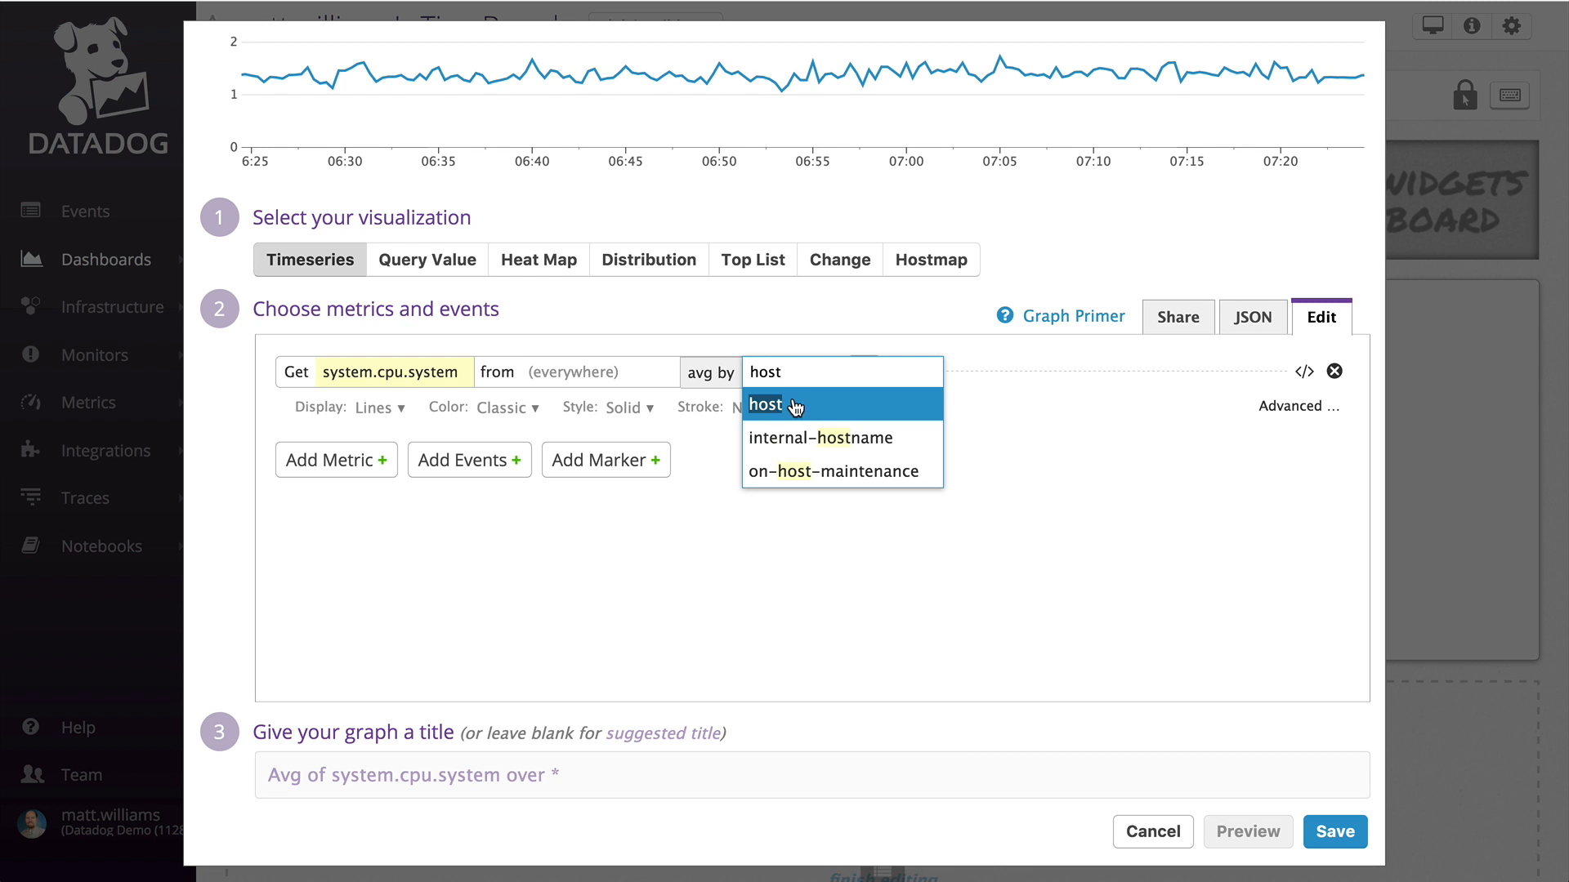
click(792, 400)
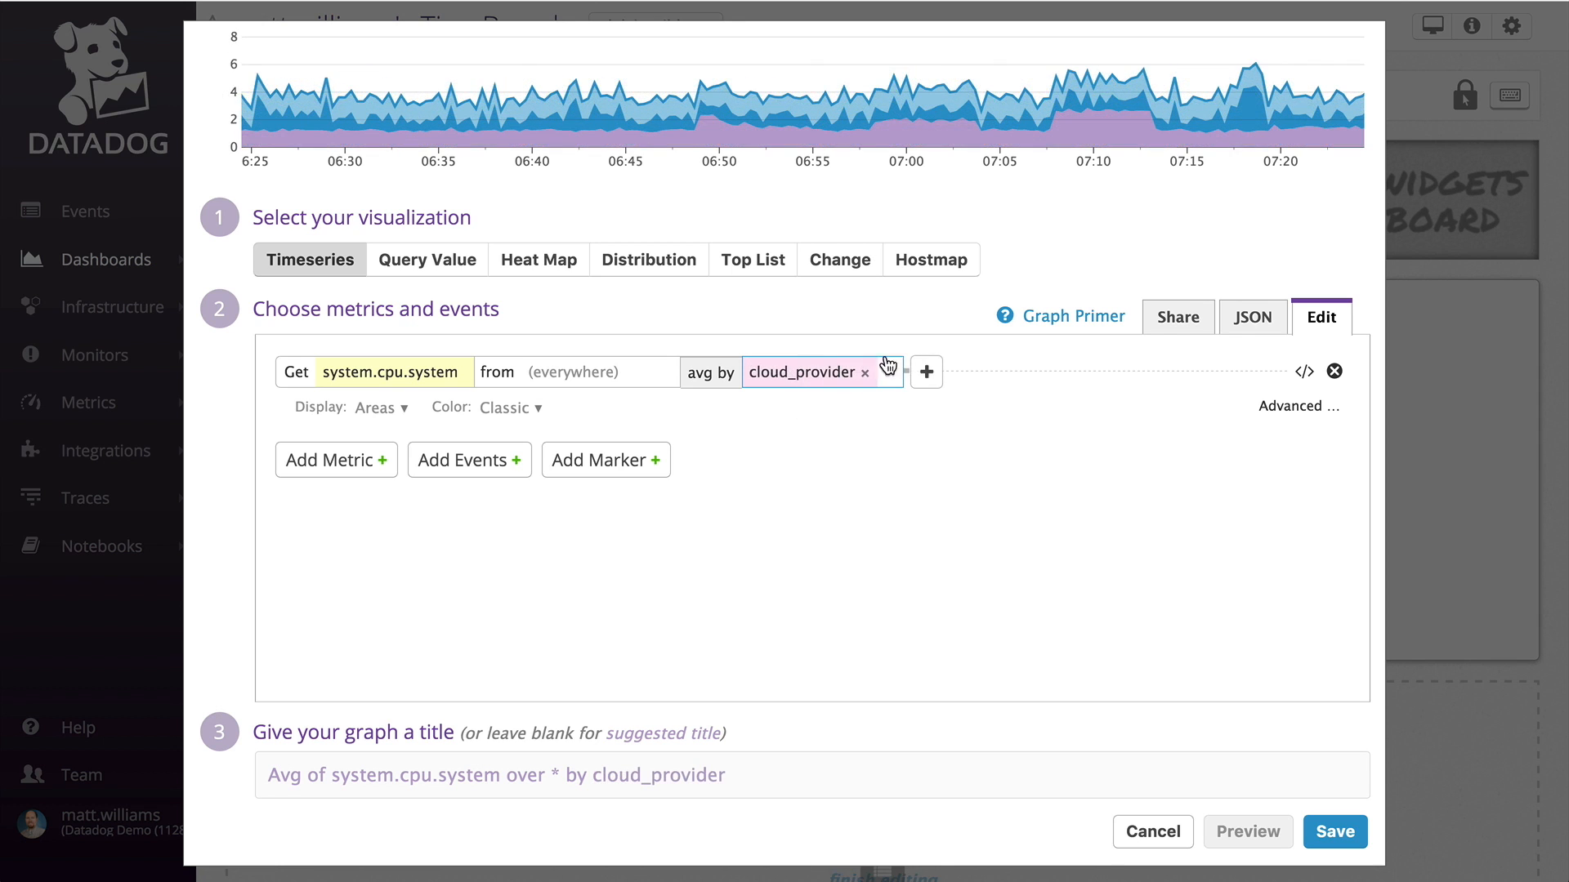
click(928, 374)
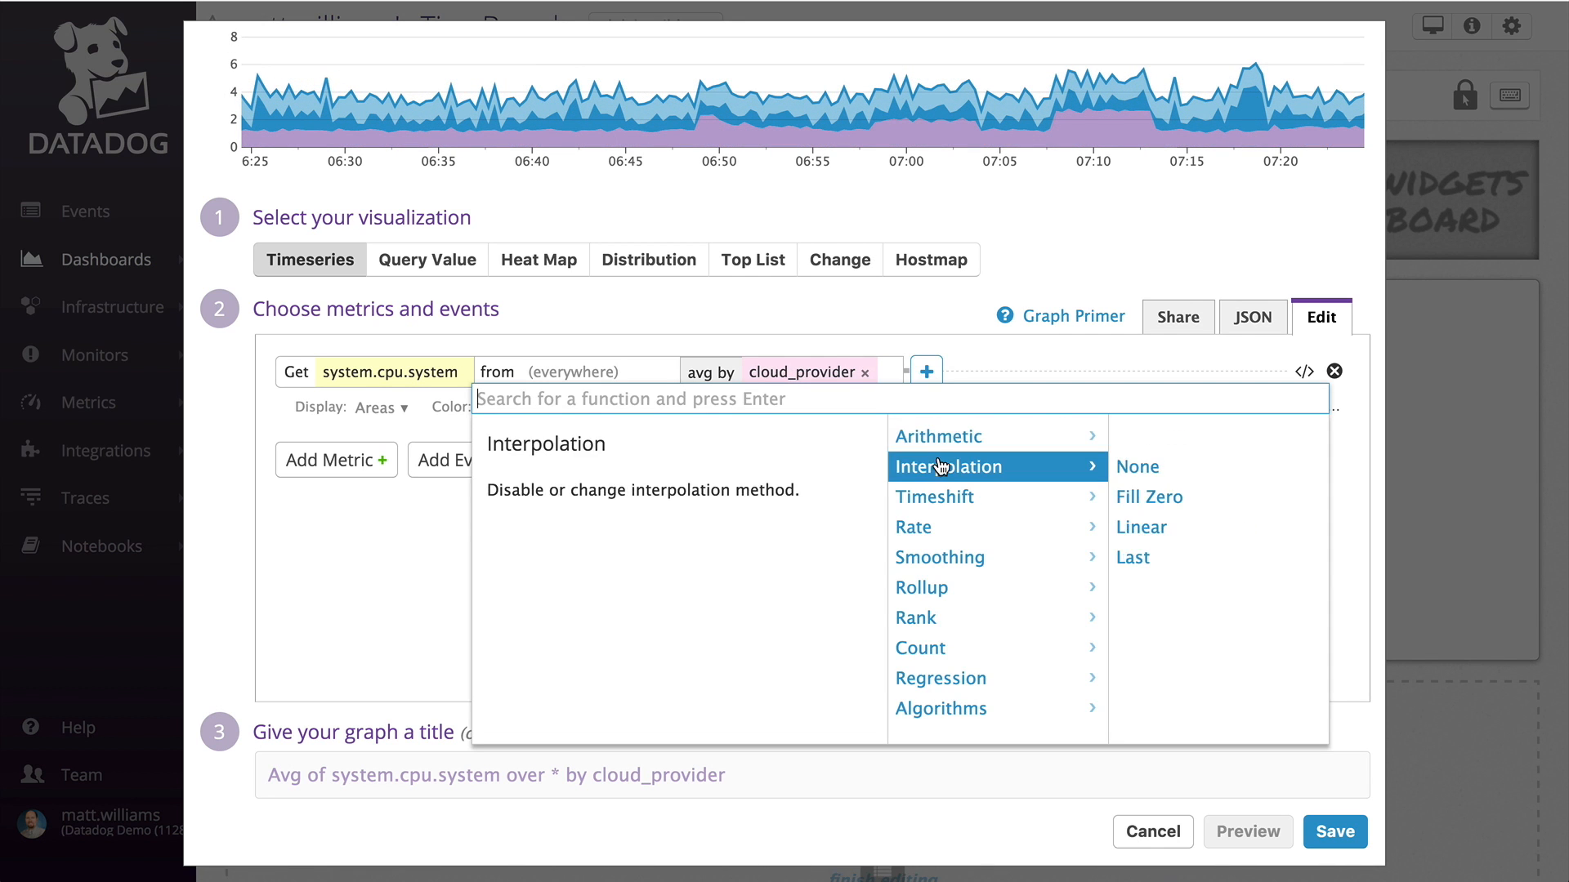
mouse_move(937, 533)
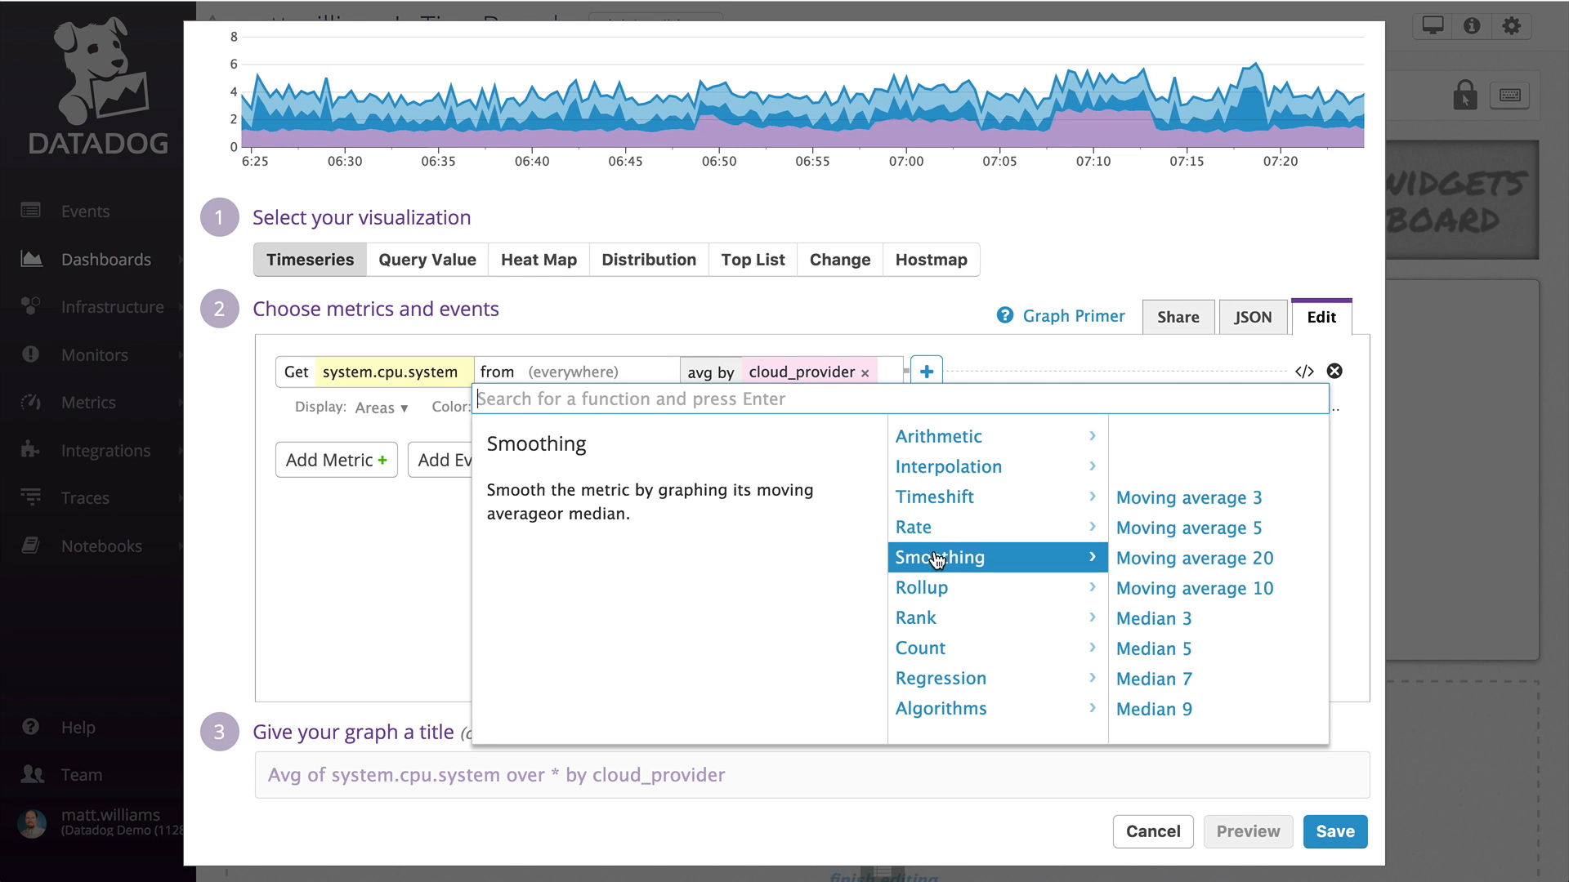
mouse_move(932, 621)
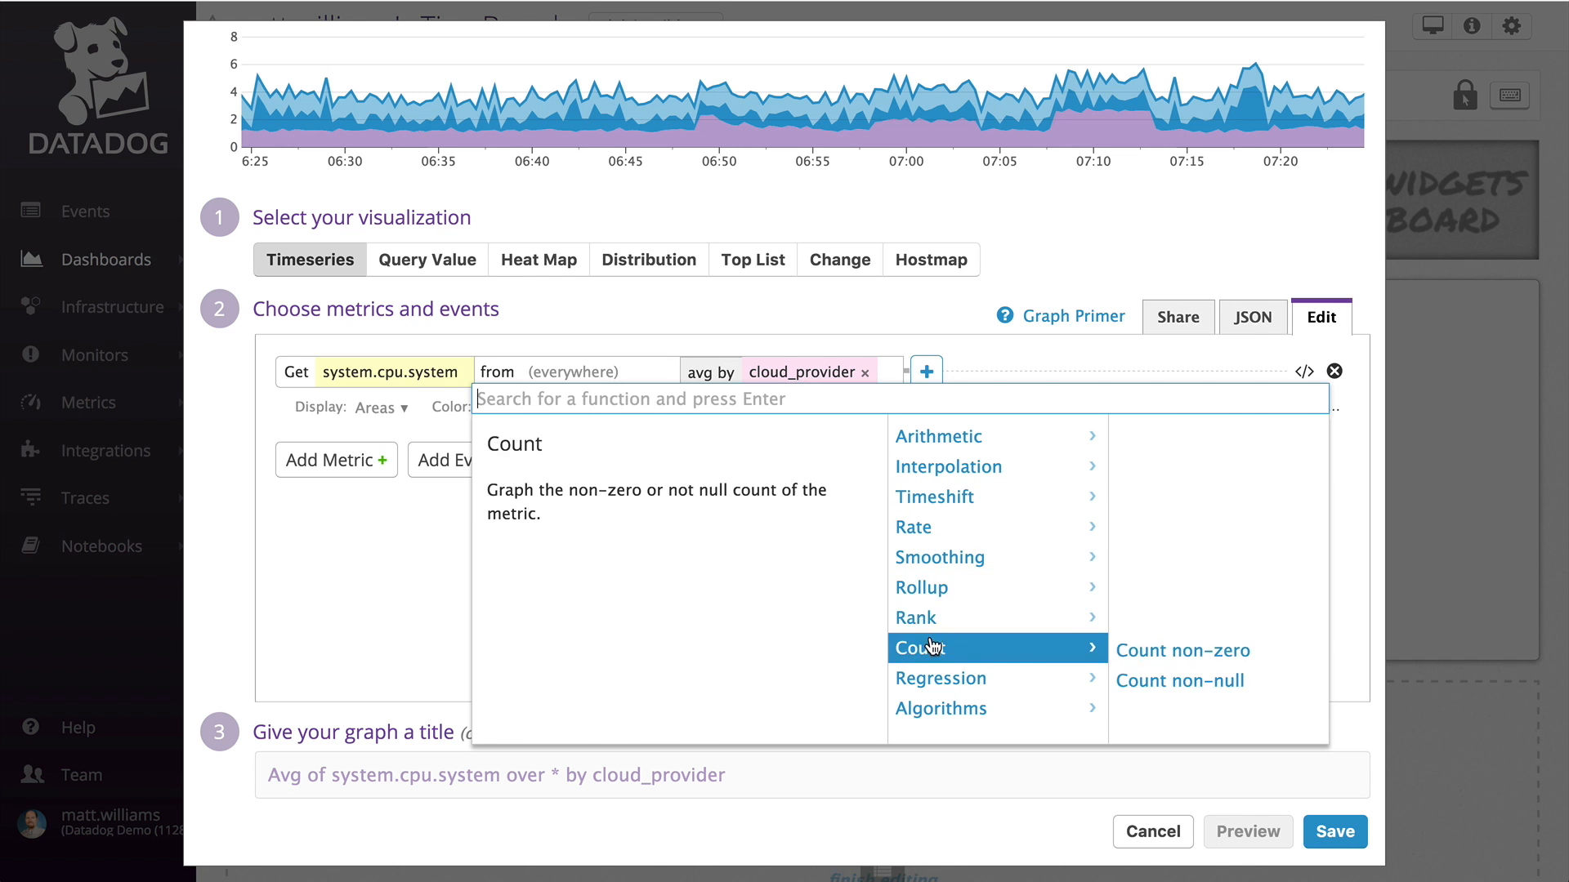
- Display the system.cpu.system query as Lines with the Warm color palette, Dotted style and Thin stroke
click(384, 409)
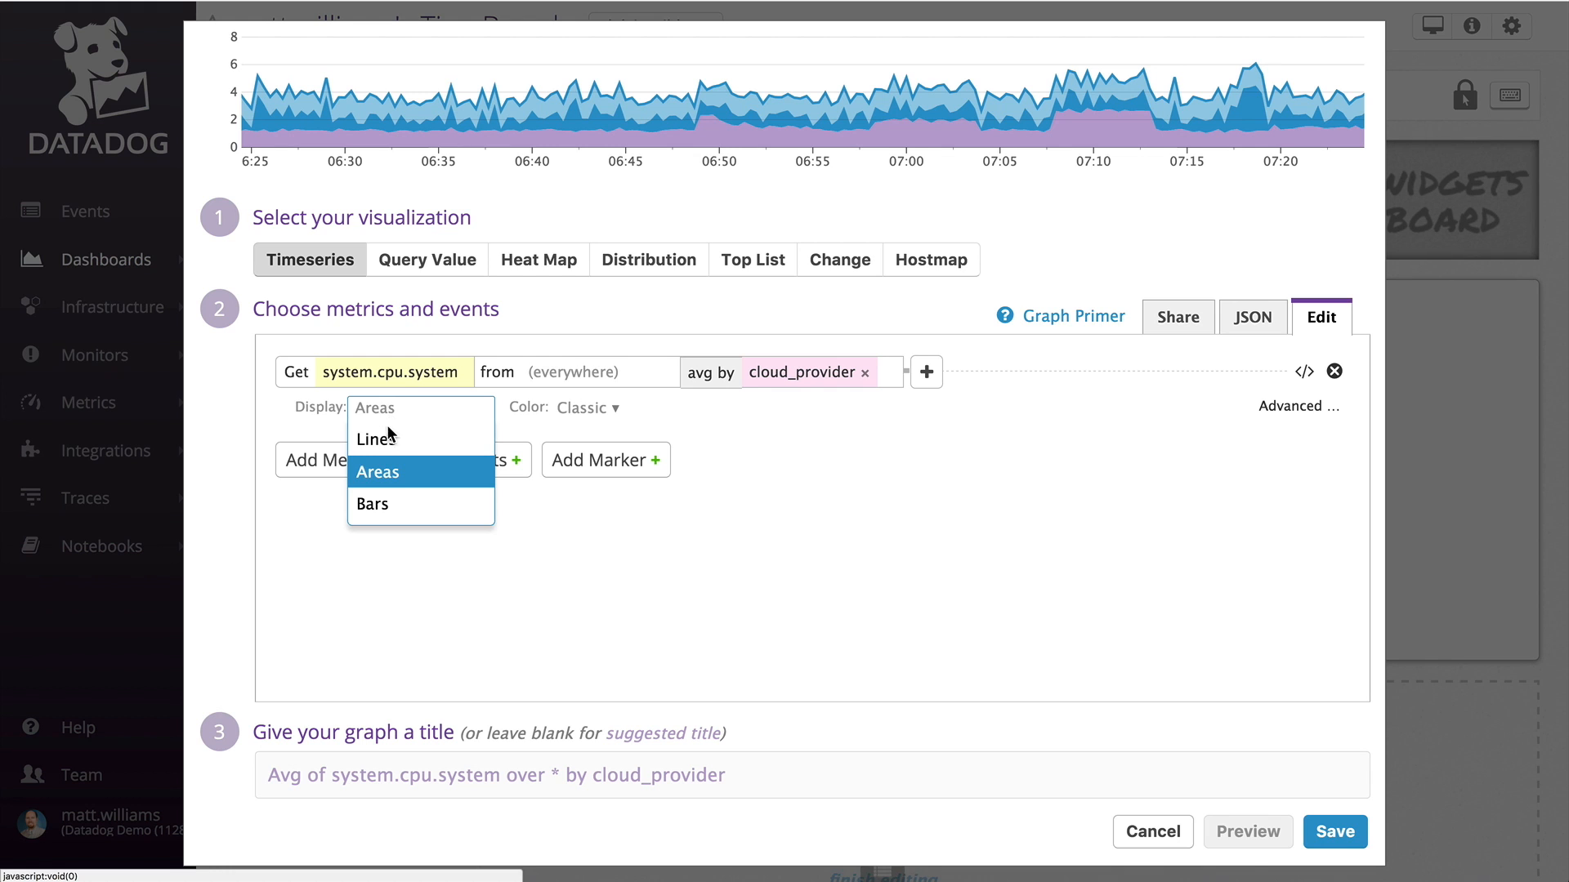
click(390, 442)
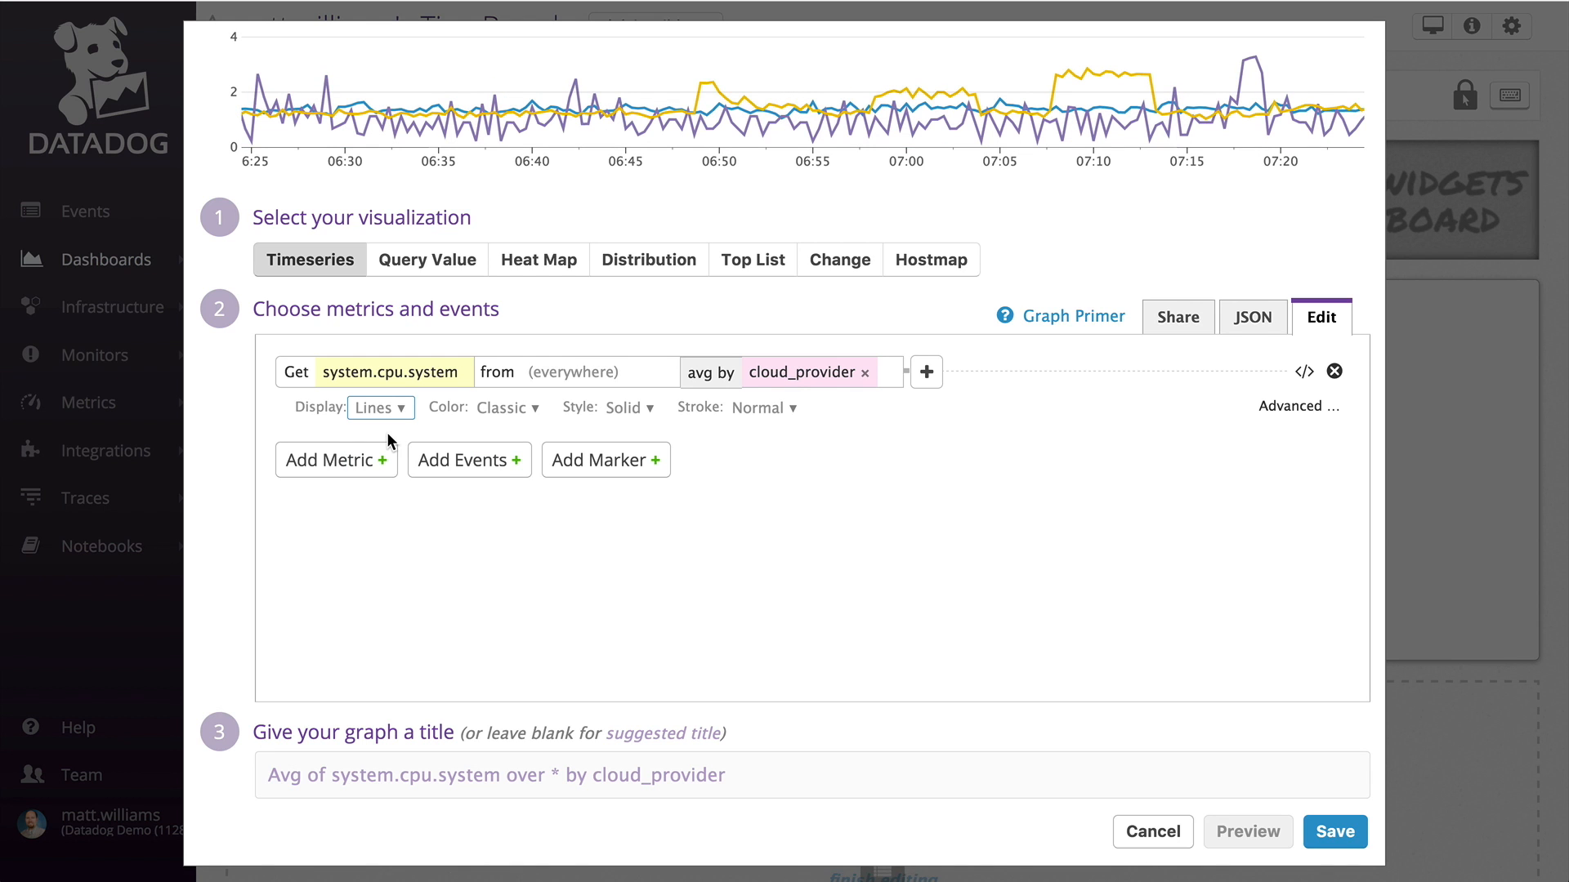
click(516, 408)
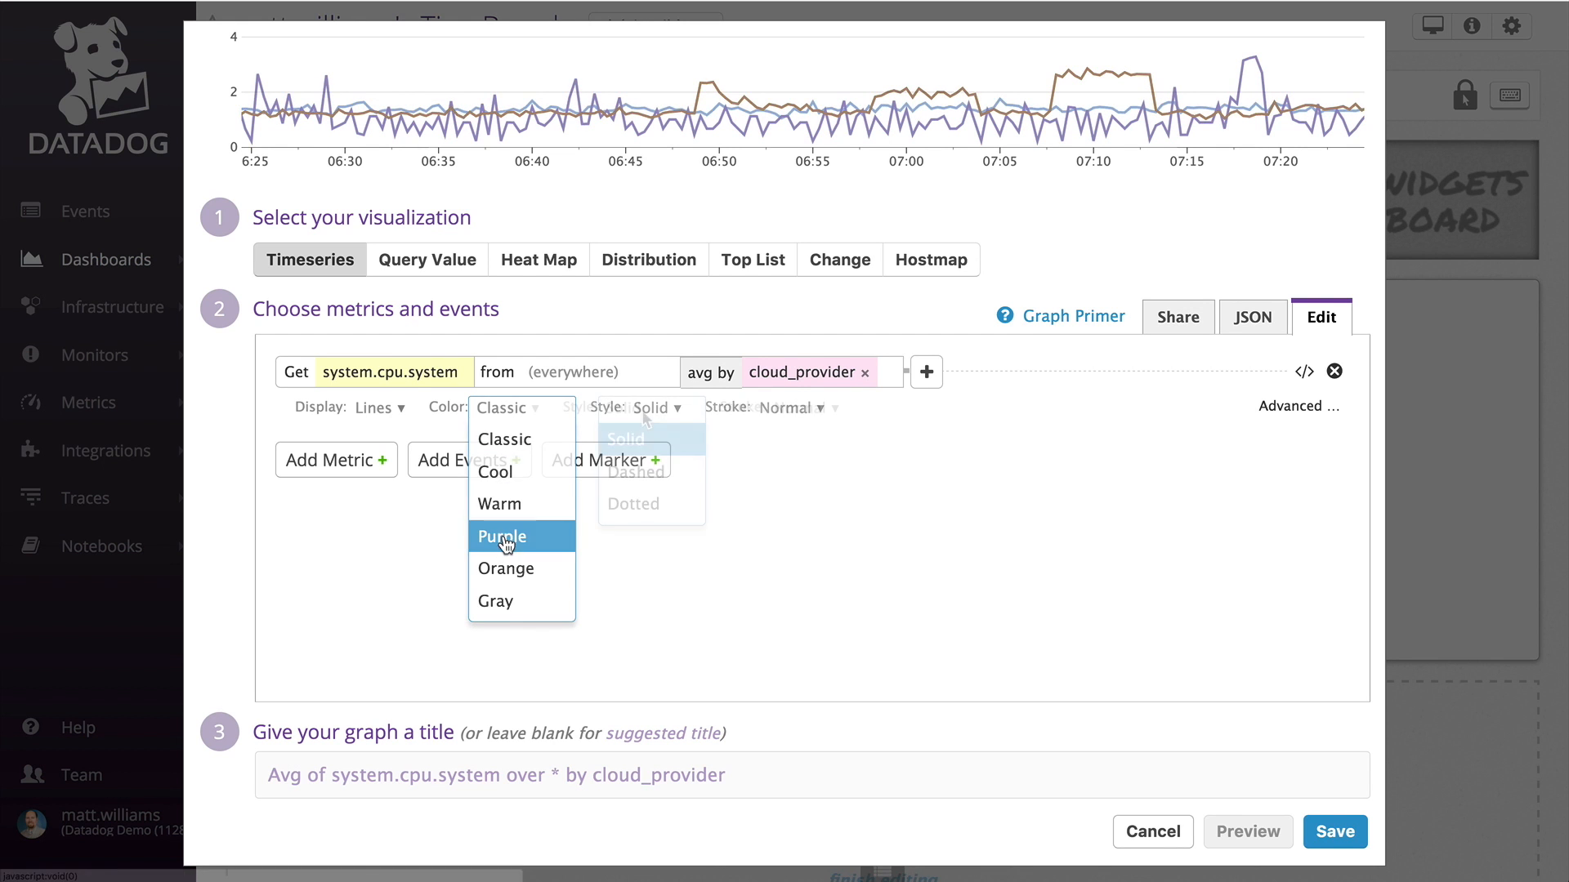
click(643, 471)
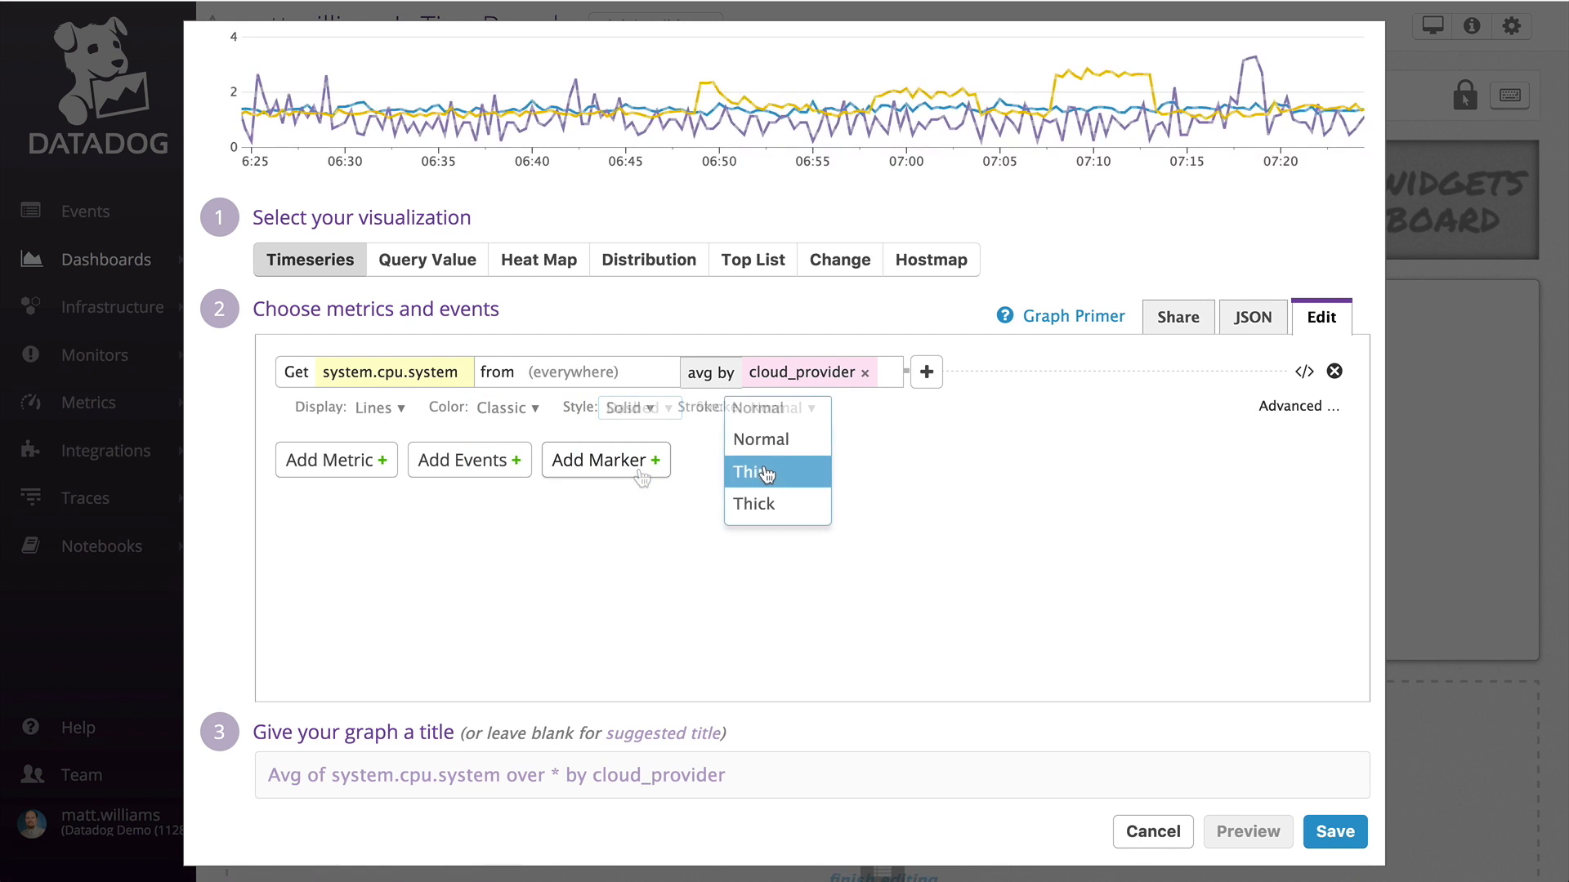
click(763, 471)
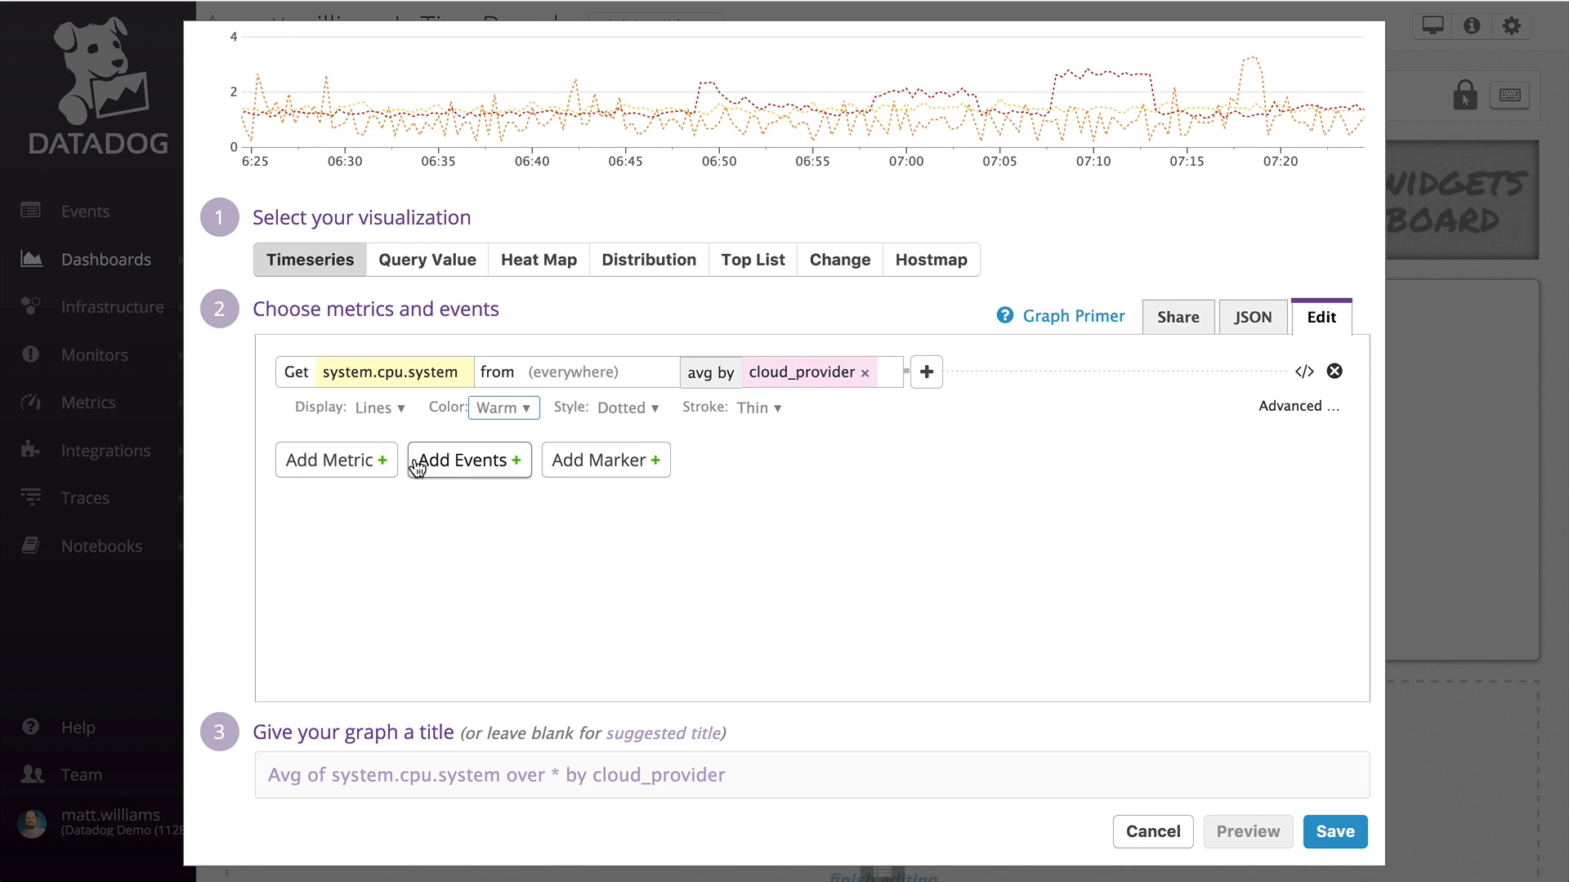
- Add a second metric query to the graph and set it to system.cpu.user
click(375, 463)
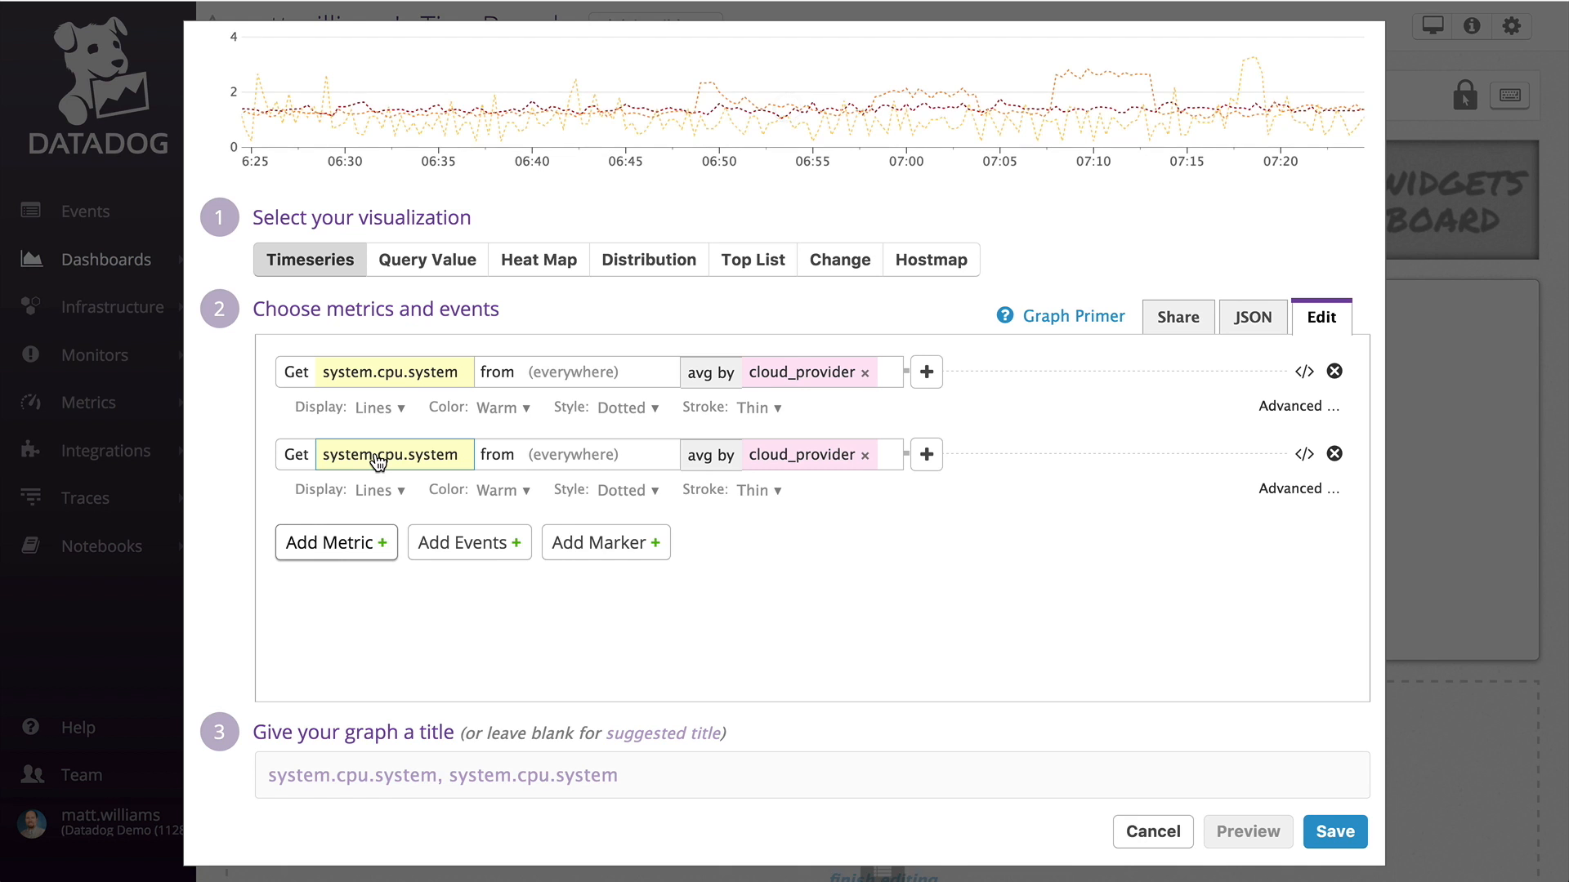
click(377, 463)
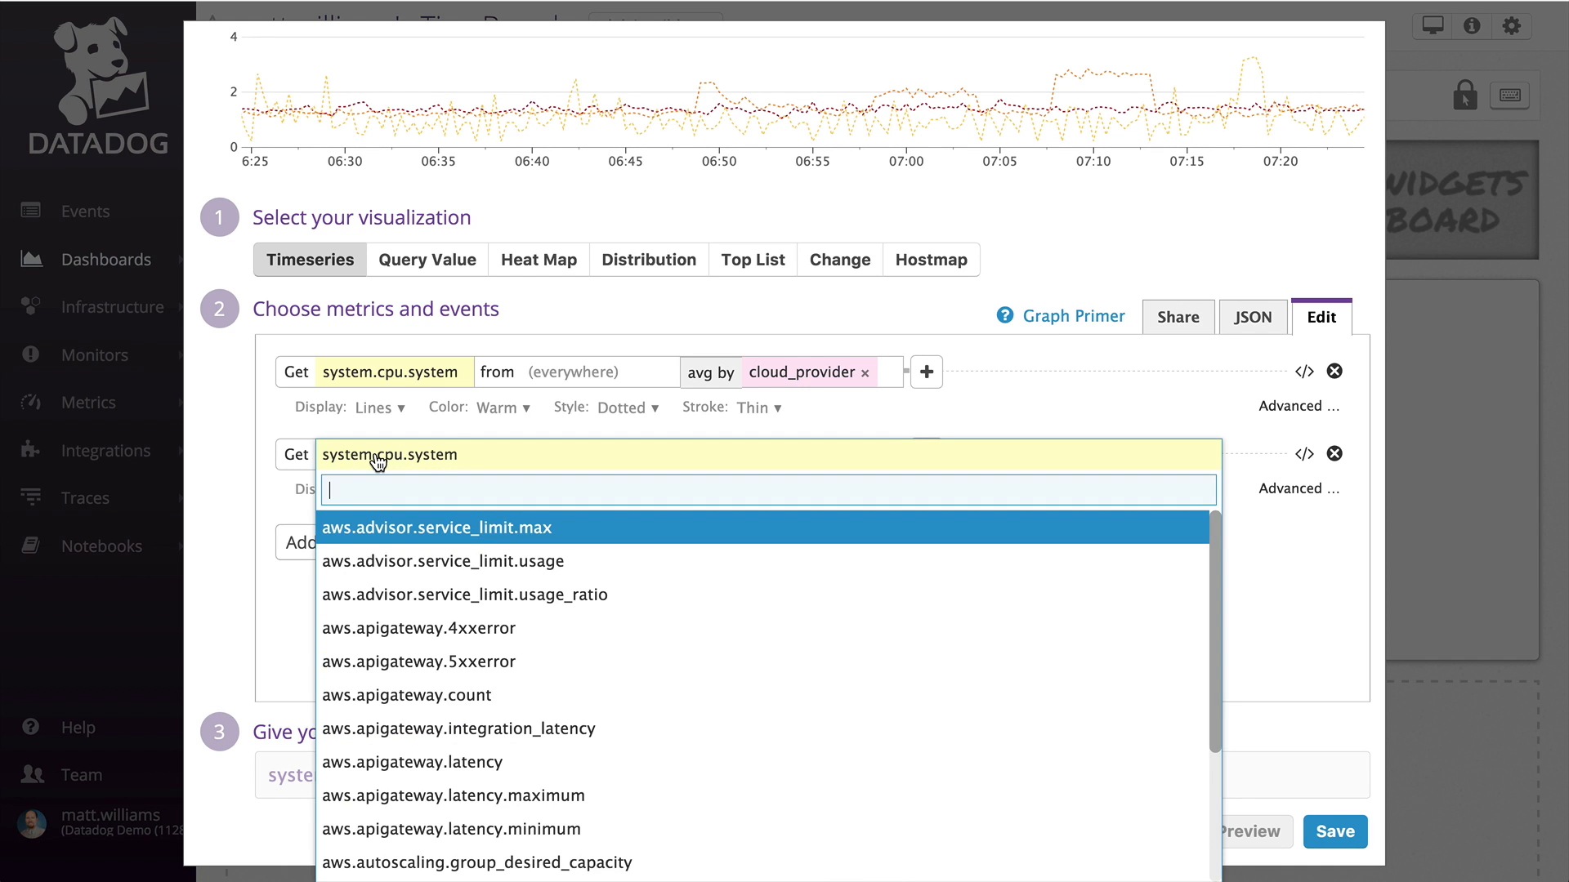
text(system)
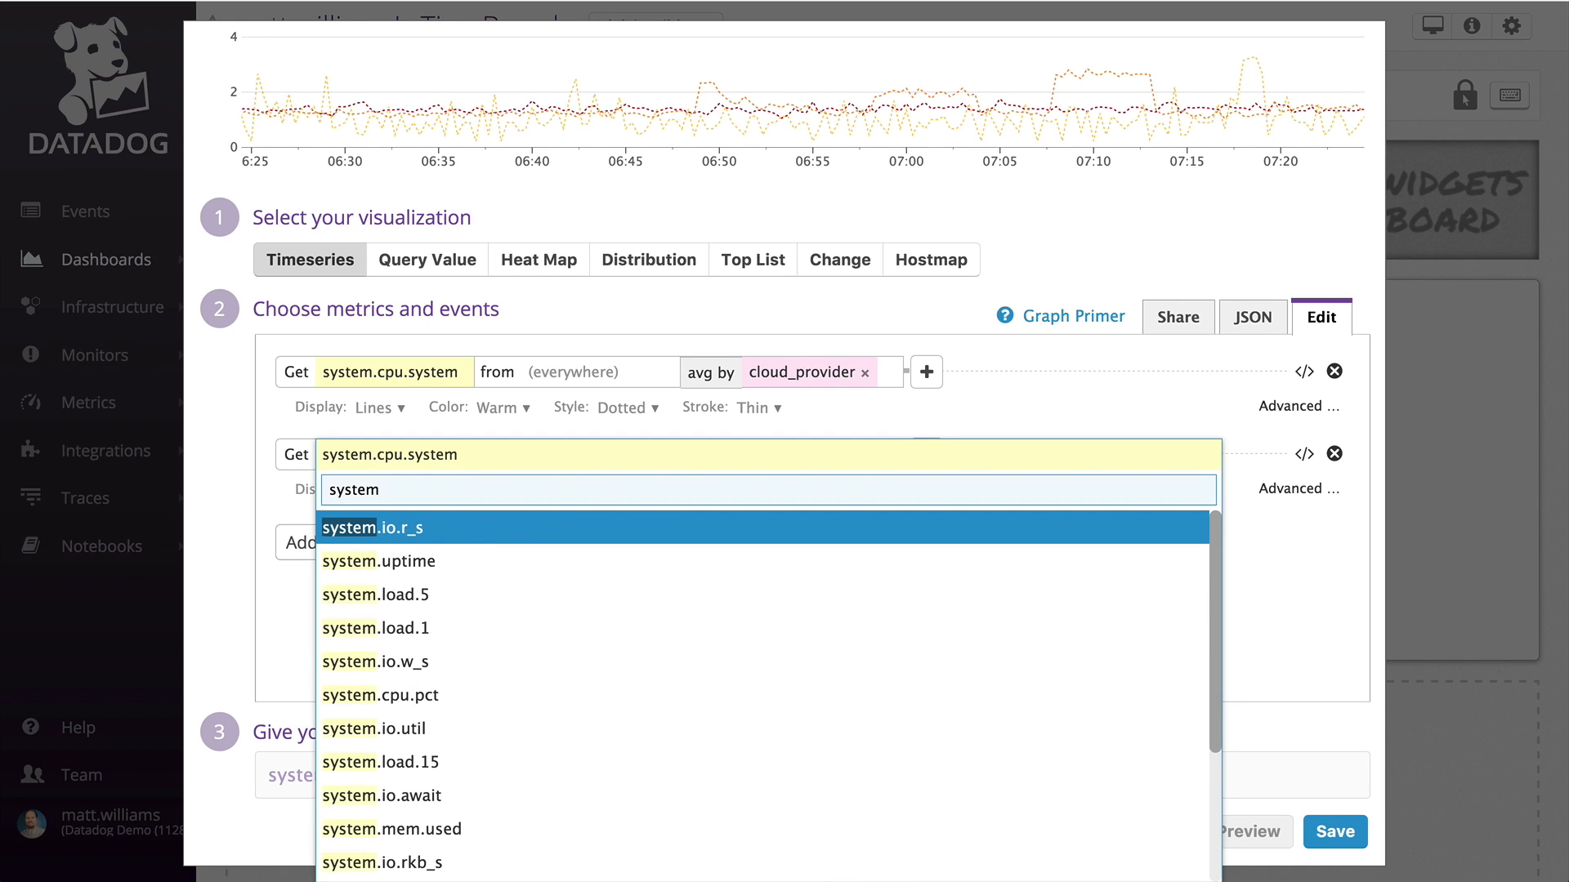
text(.cpu.us)
key(Return)
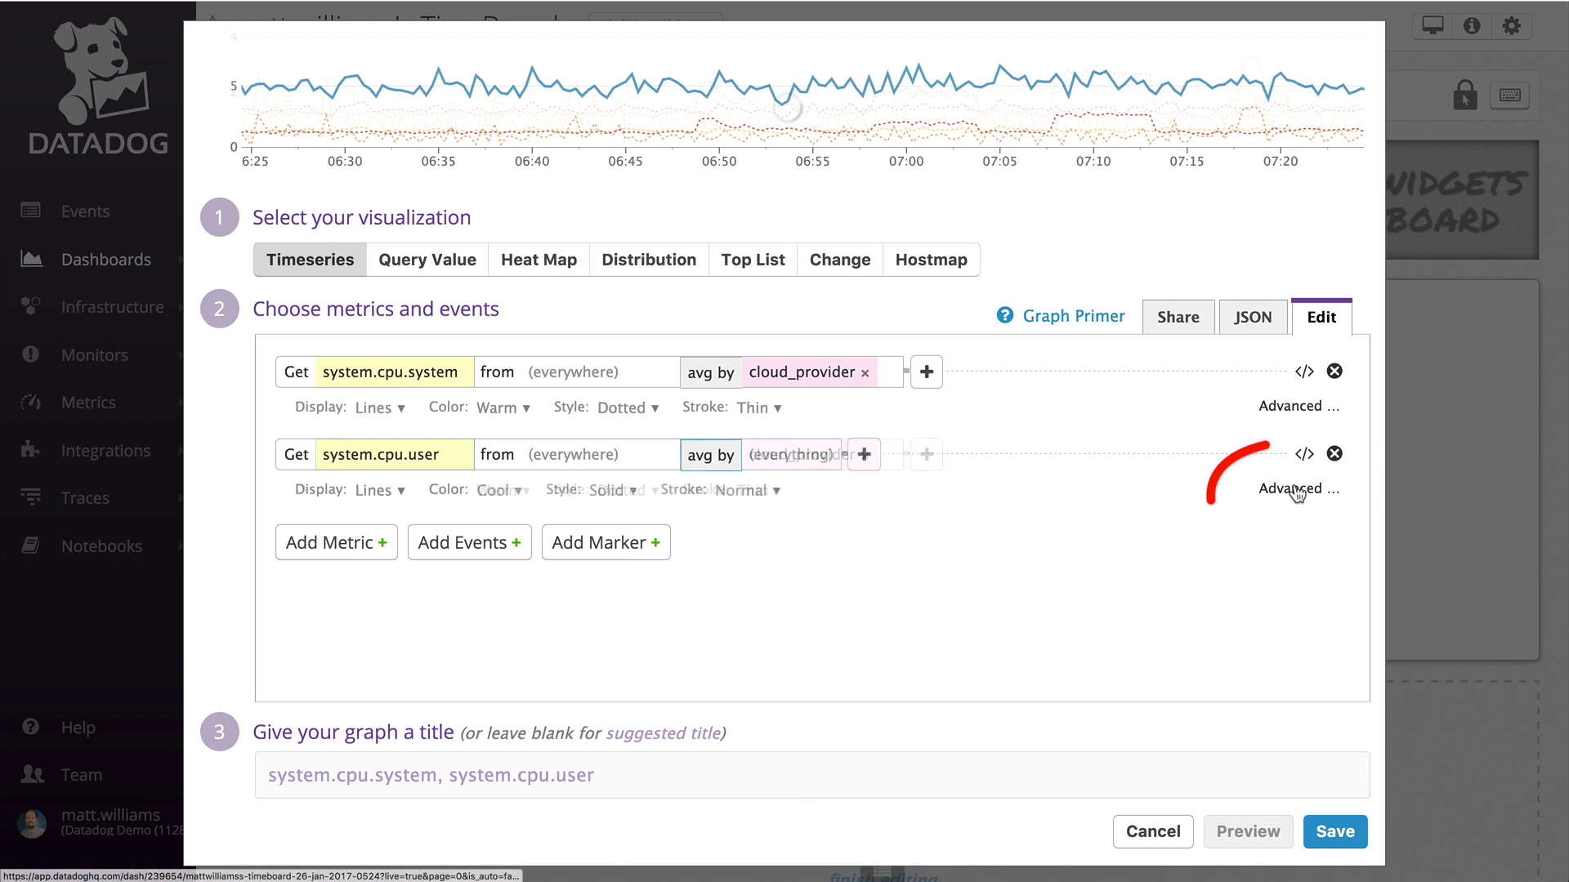
- Turn the system.cpu.user query into an advanced expression with system.cpu.idle, graphed as a+b
click(1295, 490)
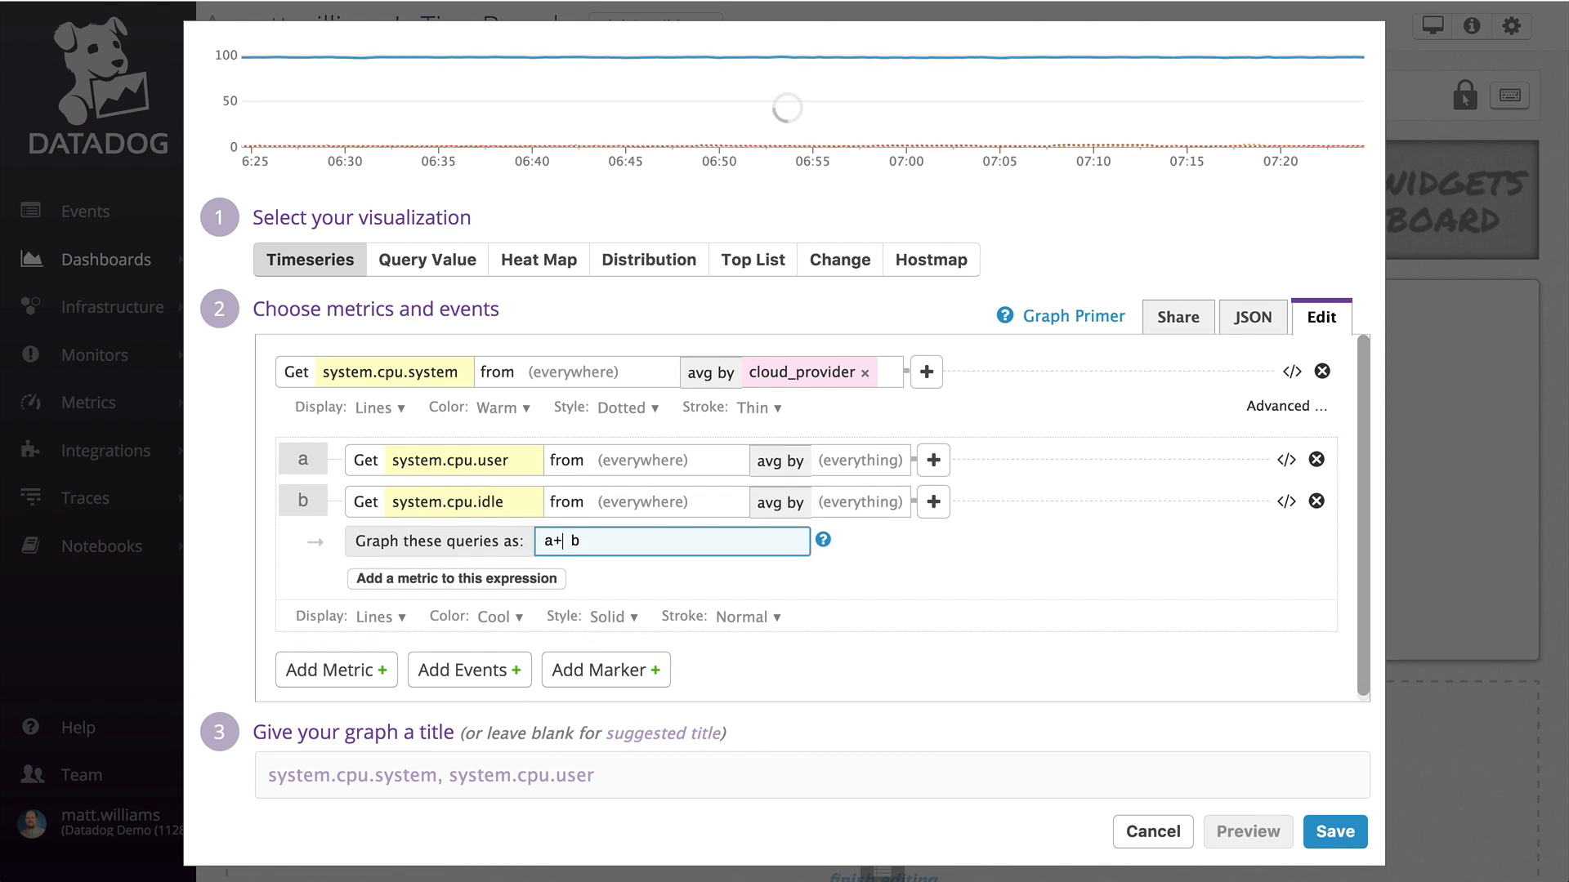
key(Delete)
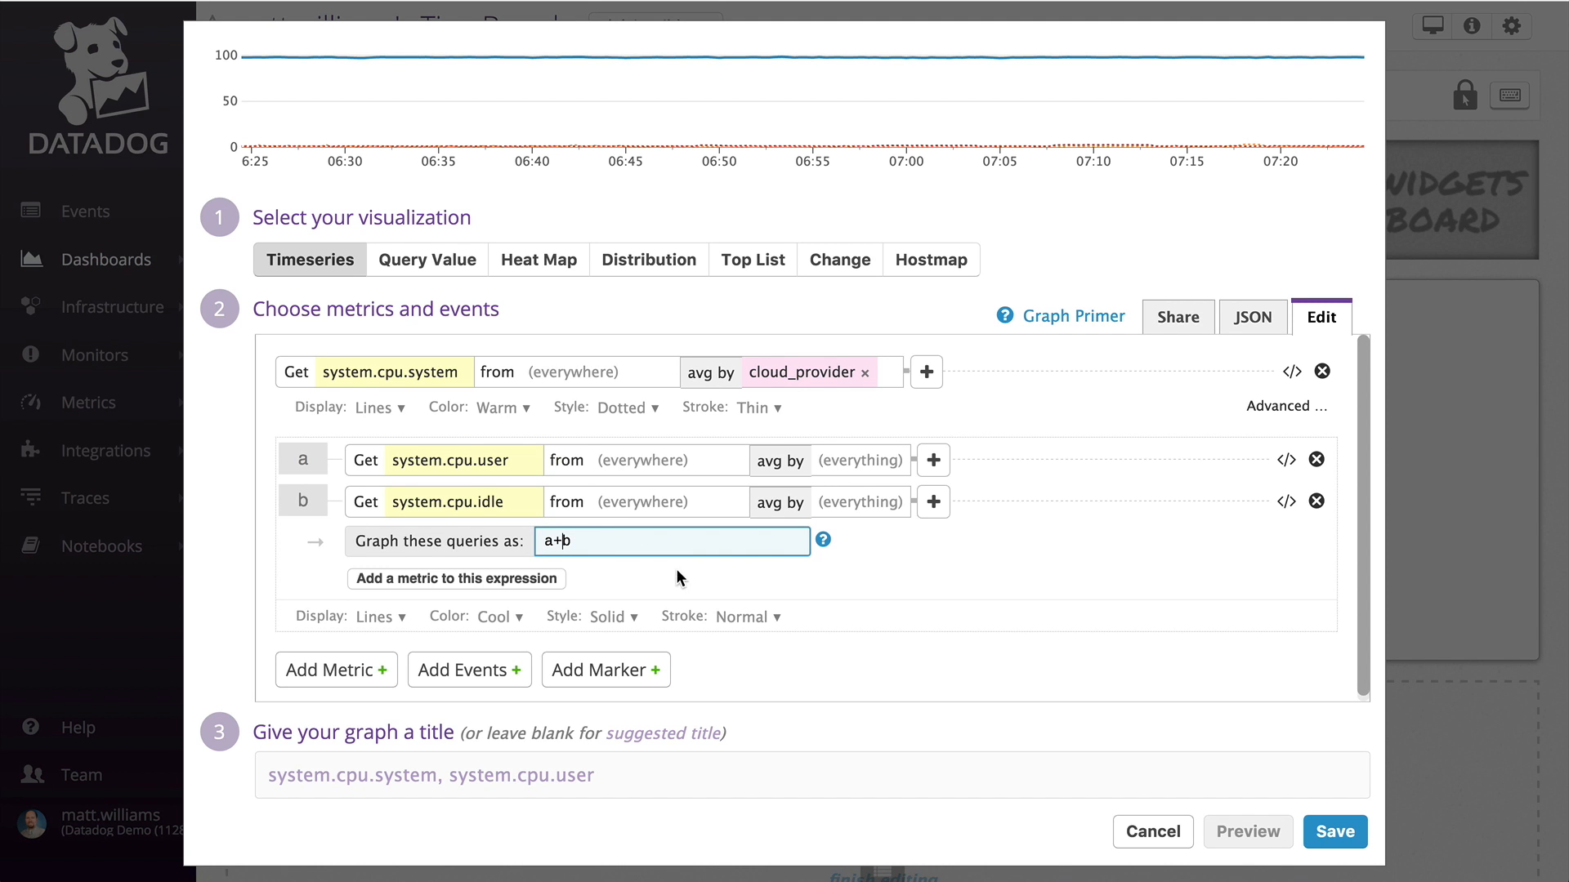
click(903, 536)
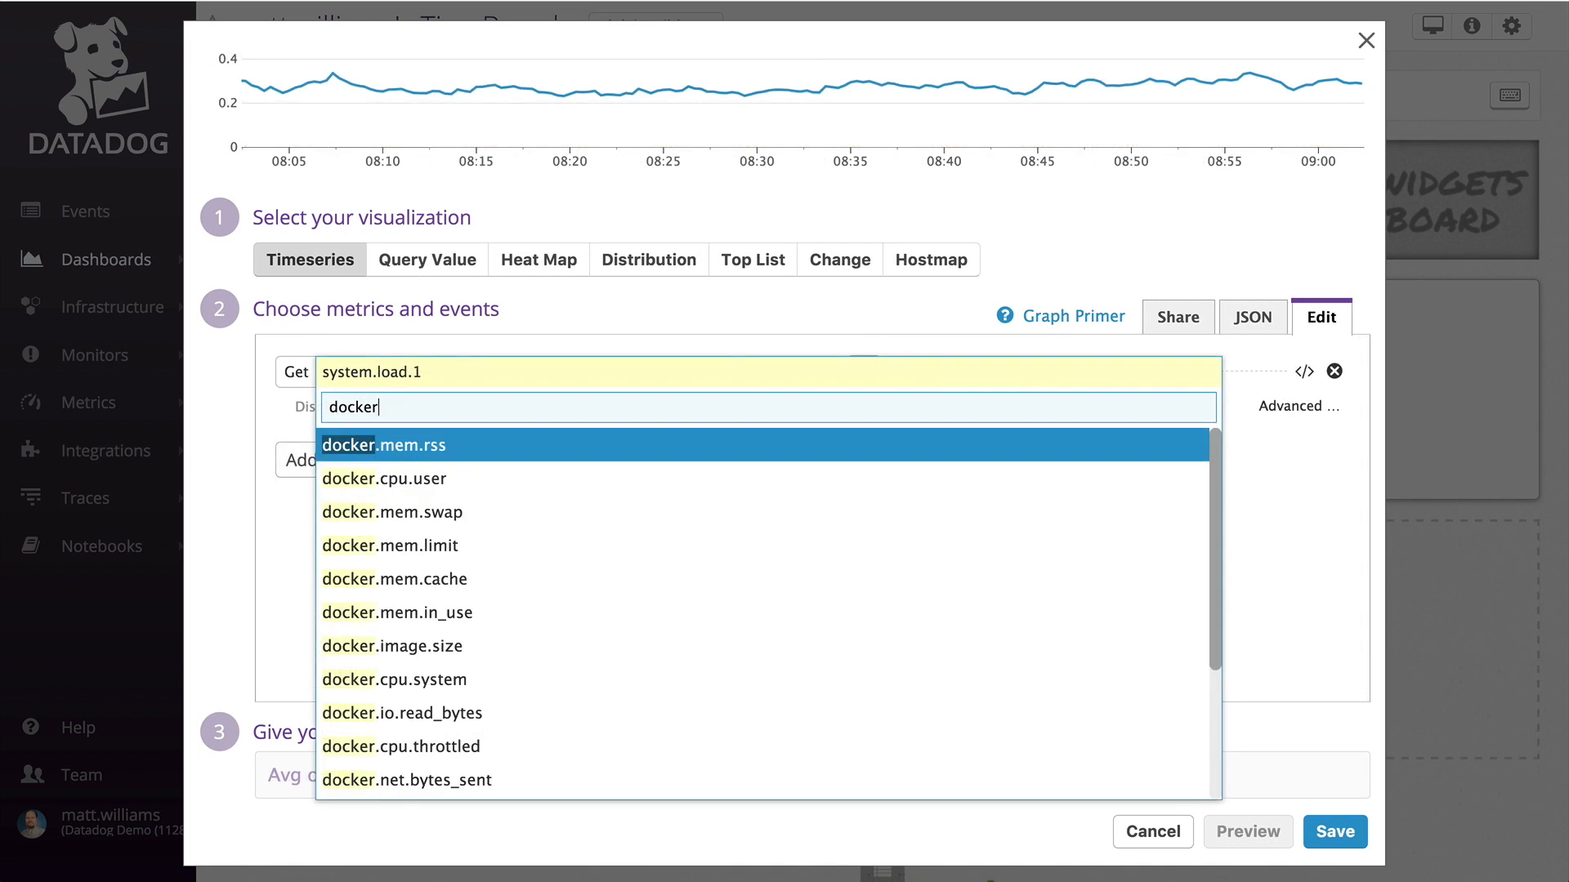
- Change the new graph's metric from system.load.1 to docker.cpu.user and average it by image
key(Down)
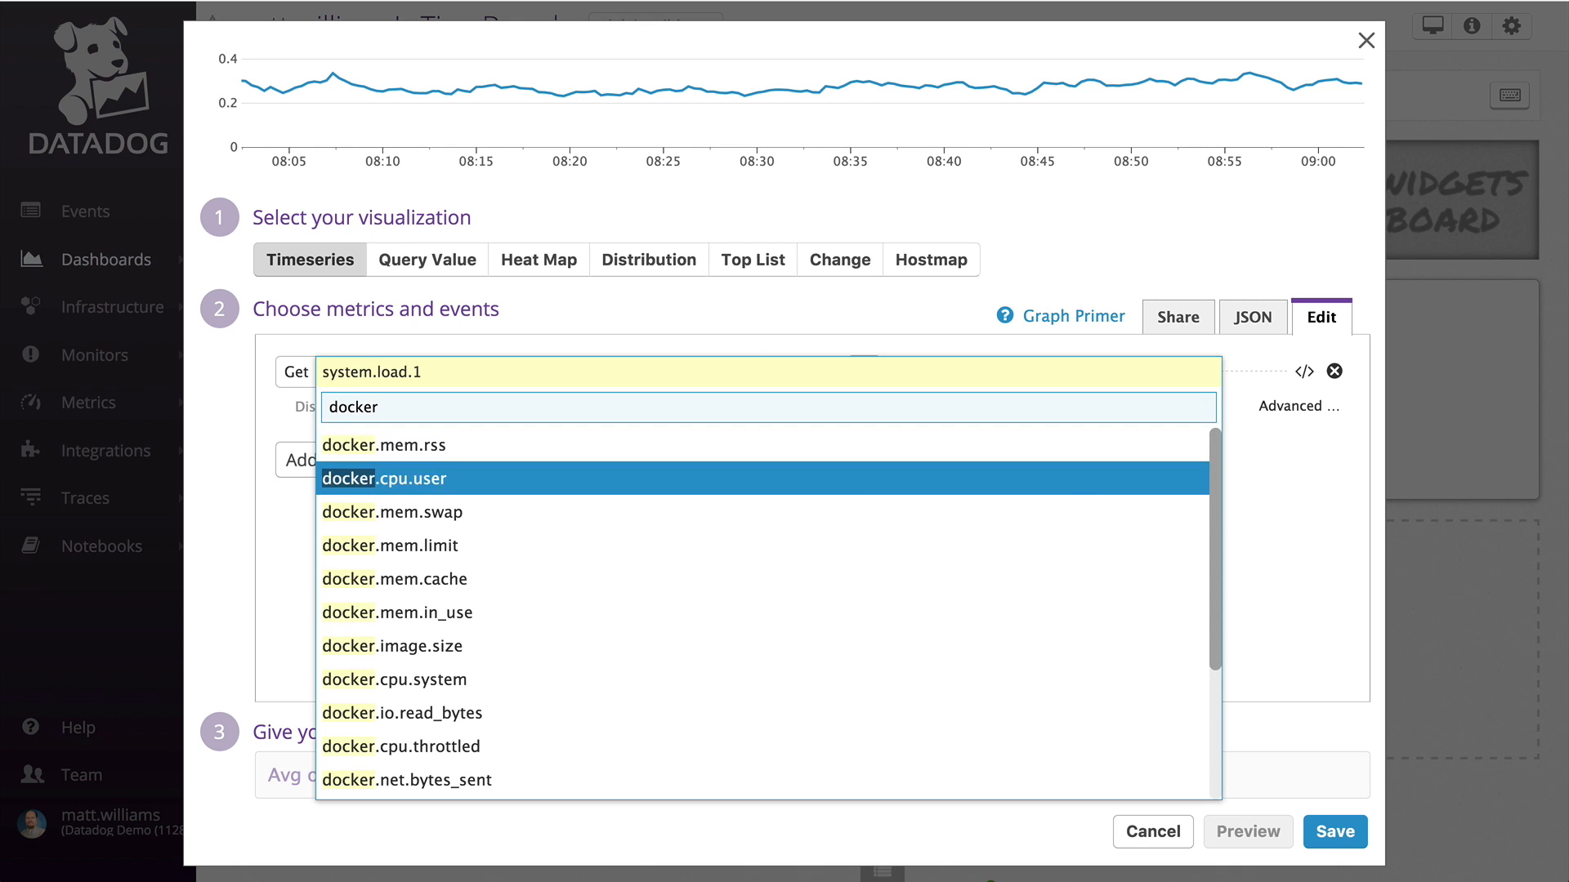
key(Return)
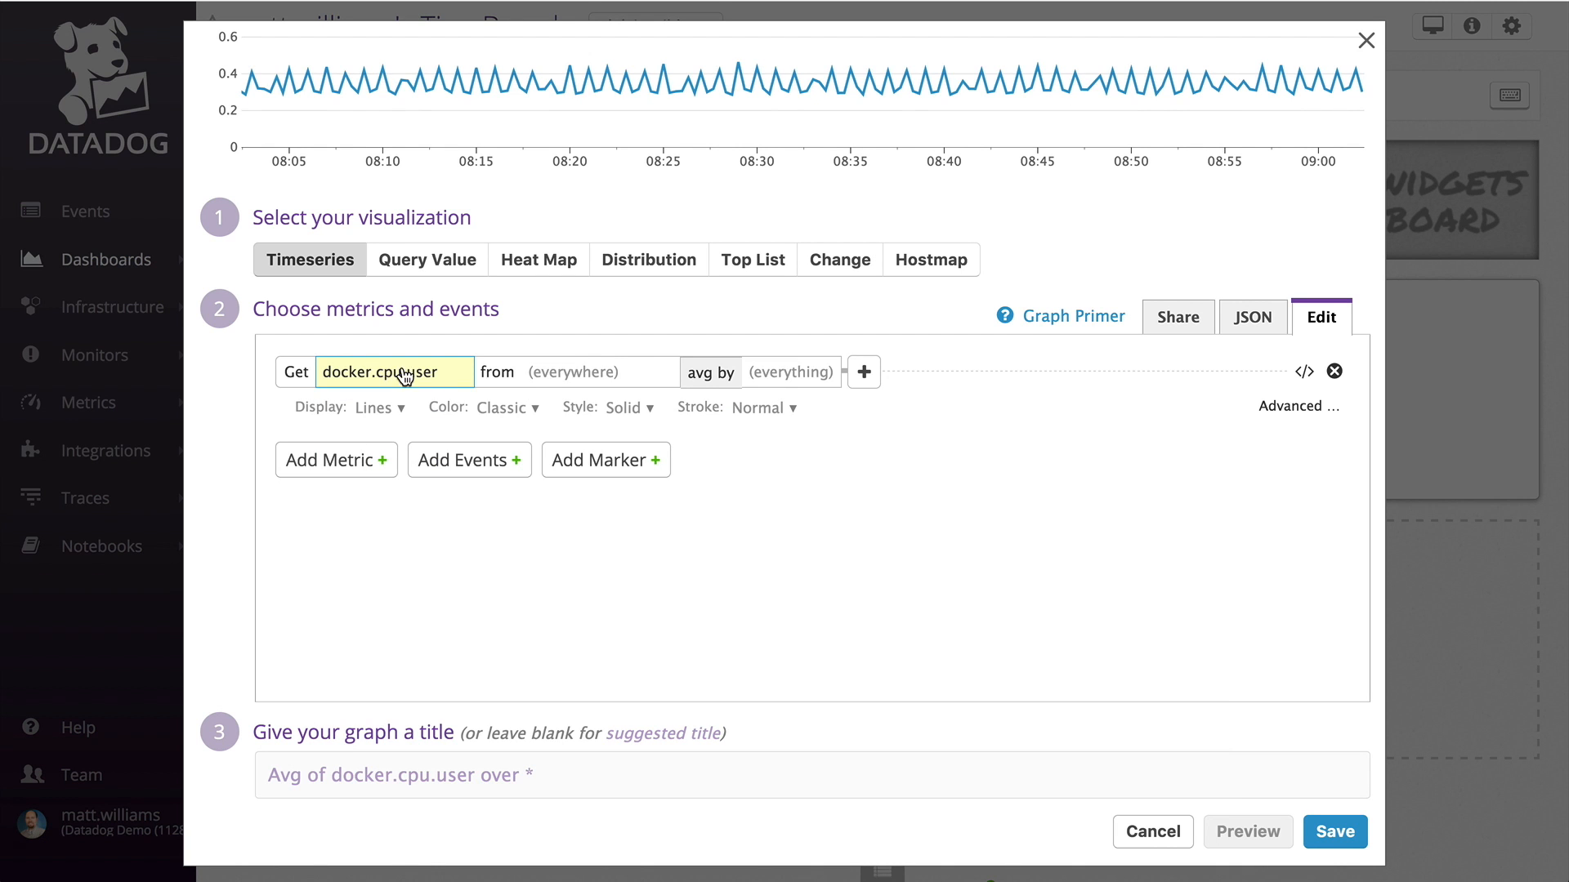
click(788, 369)
text(image)
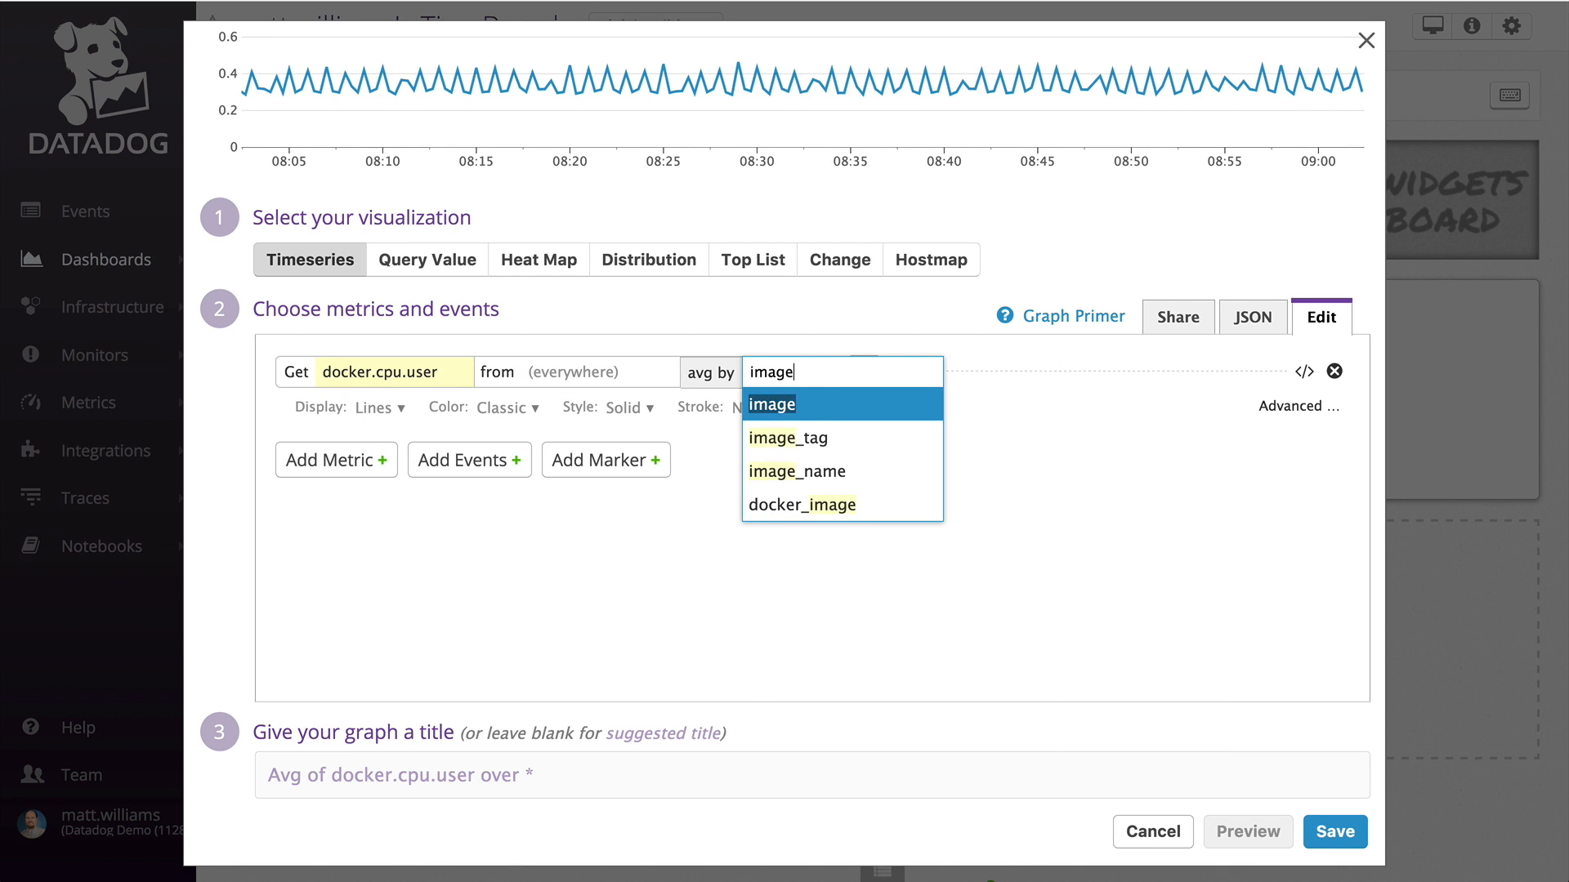
key(Return)
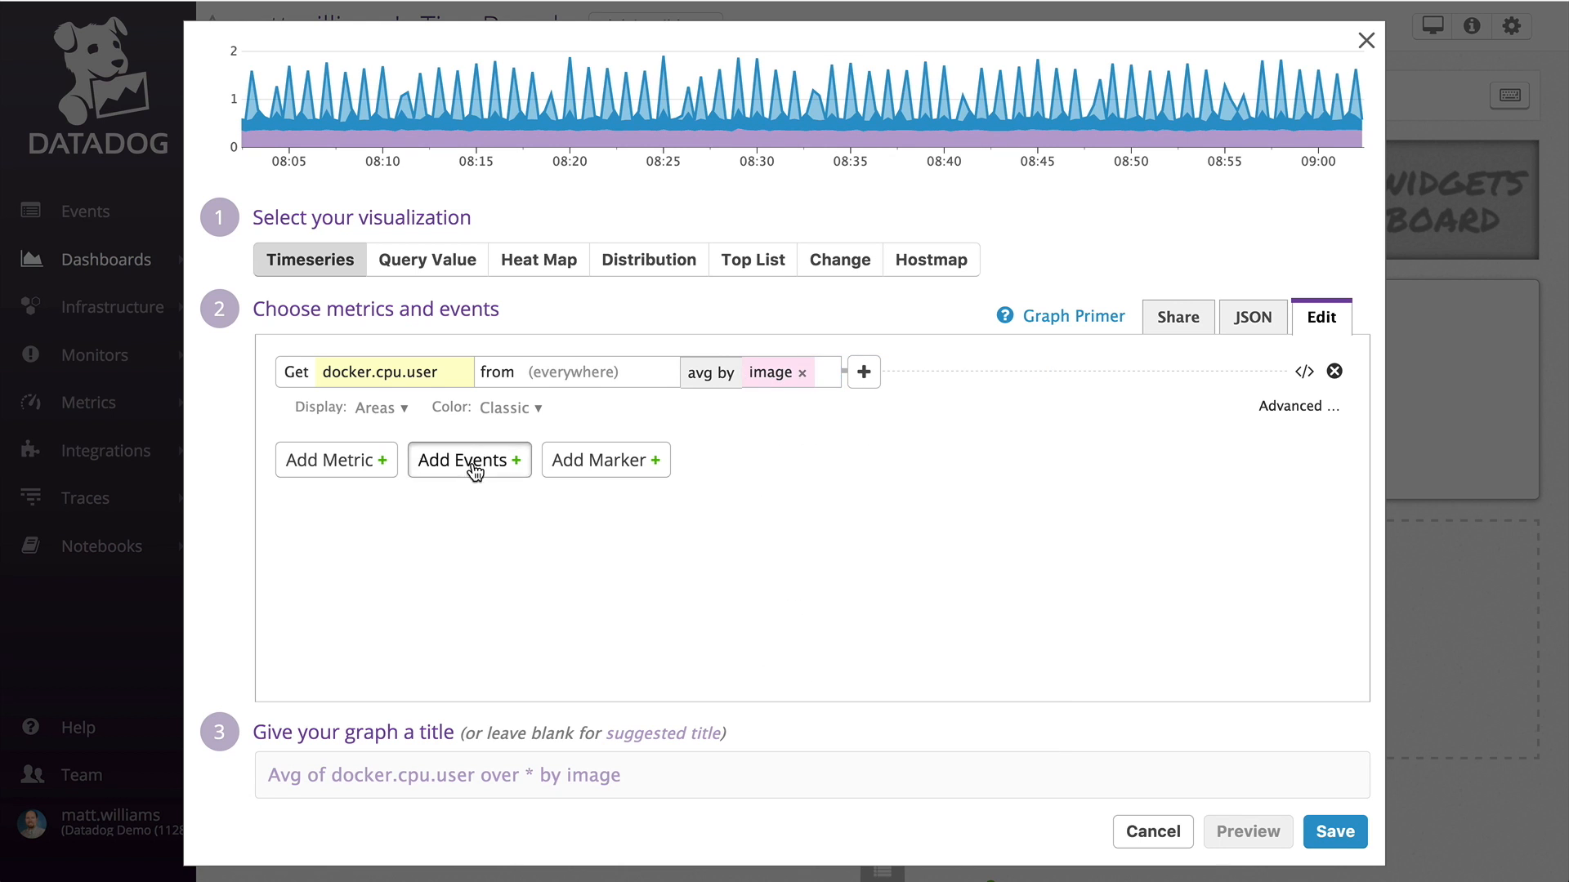
- Overlay events matching docker on the graph and add an error/red line marker at 2
click(465, 459)
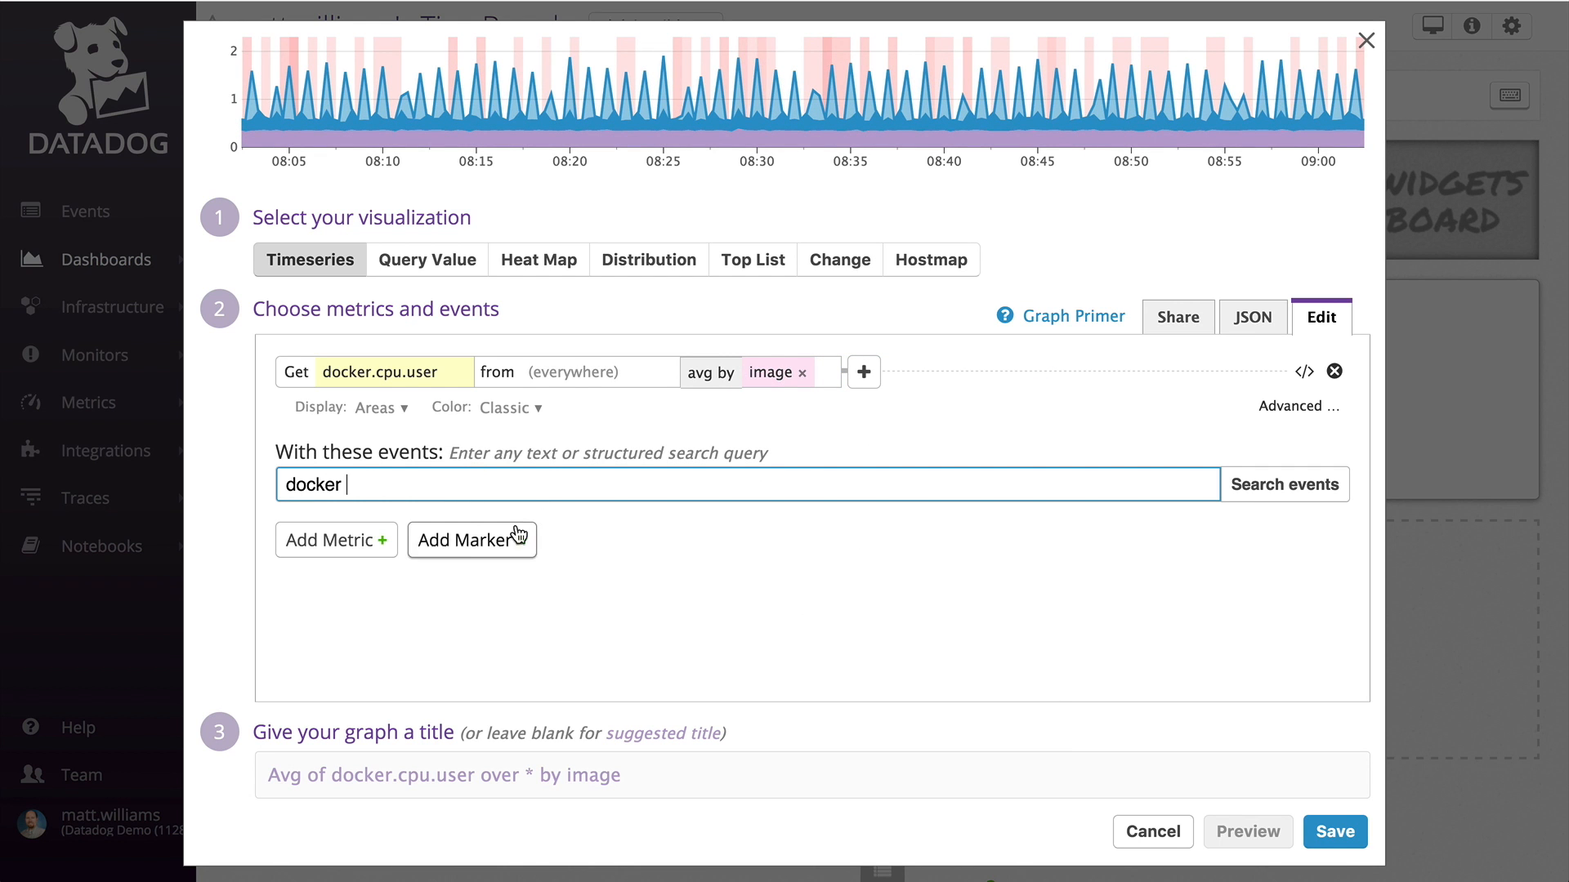
click(445, 541)
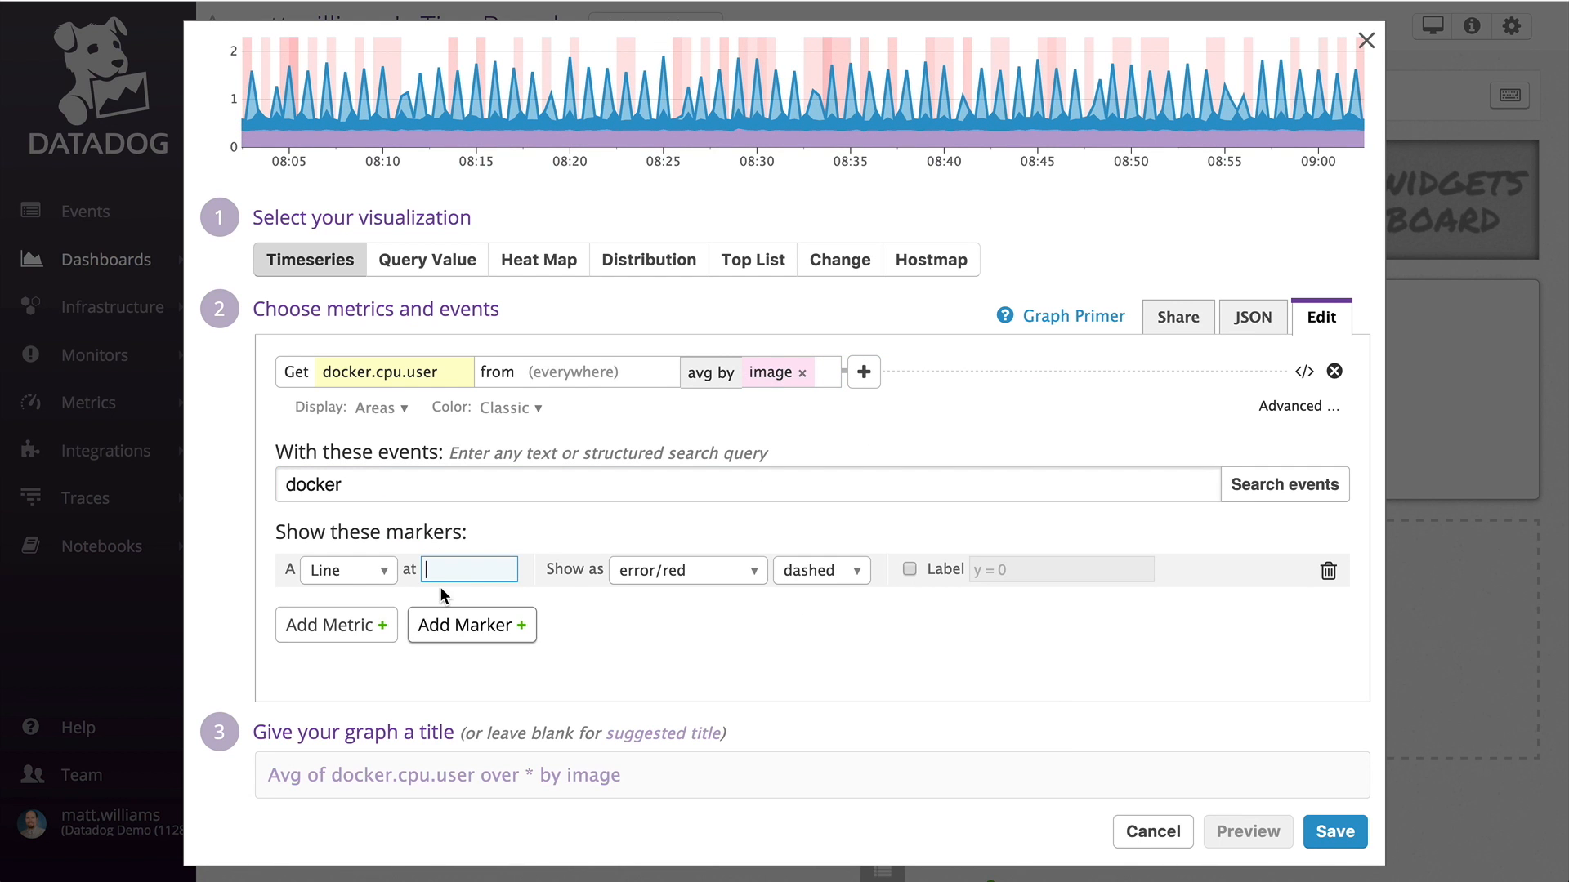
text(2)
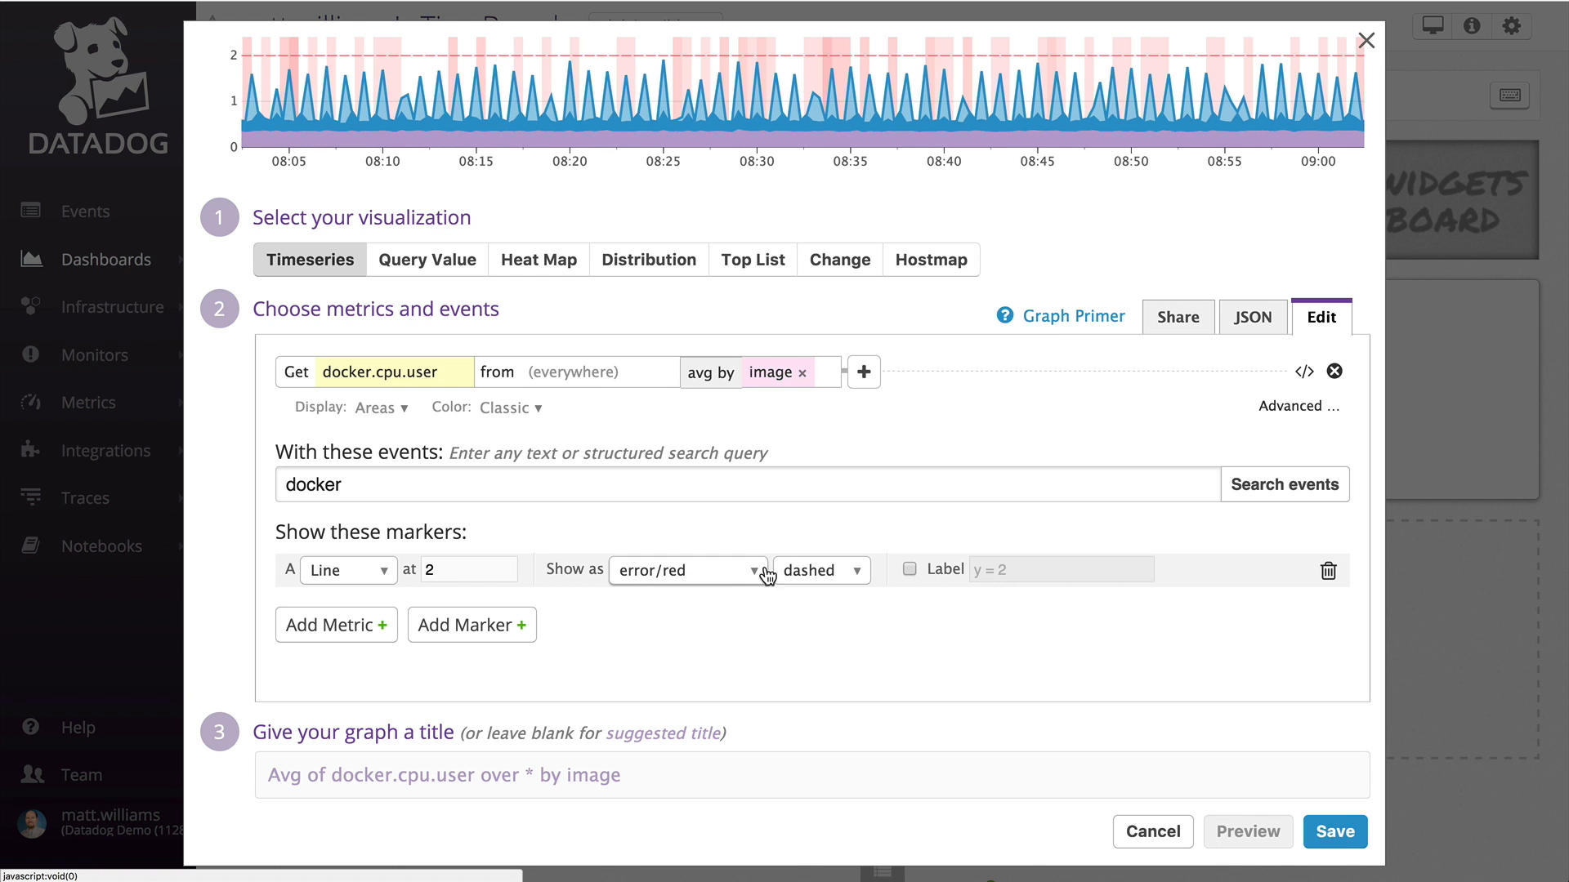
- Make the line marker bold and add a dashed ok/green range marker from 0.5 to 1.5 labelled "The Sweet Spot!!!"
click(816, 569)
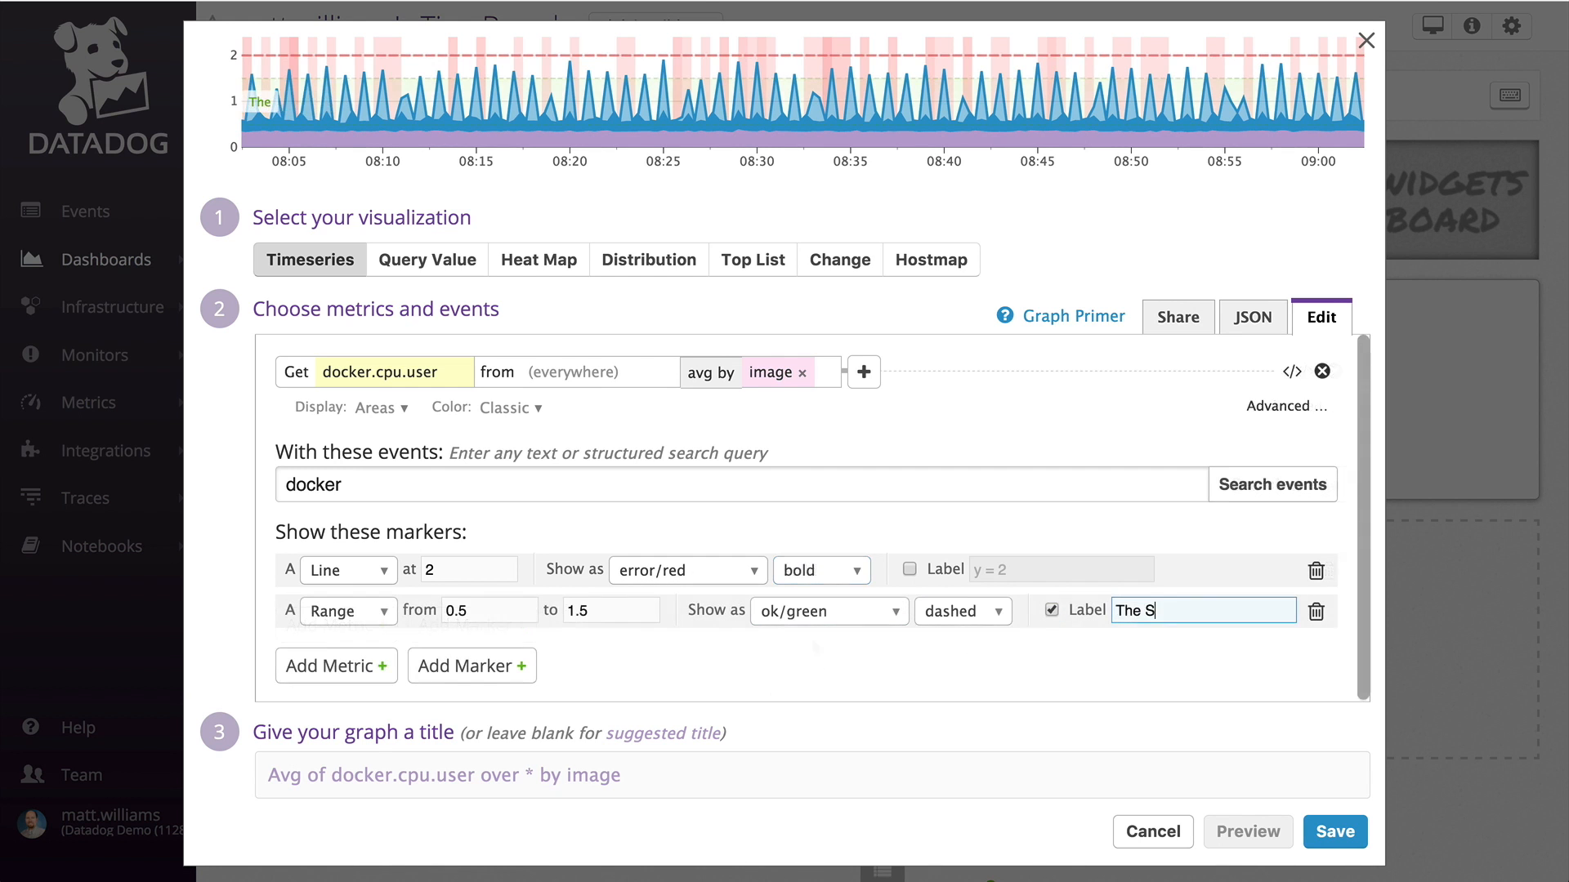
text(weet Spot!!!)
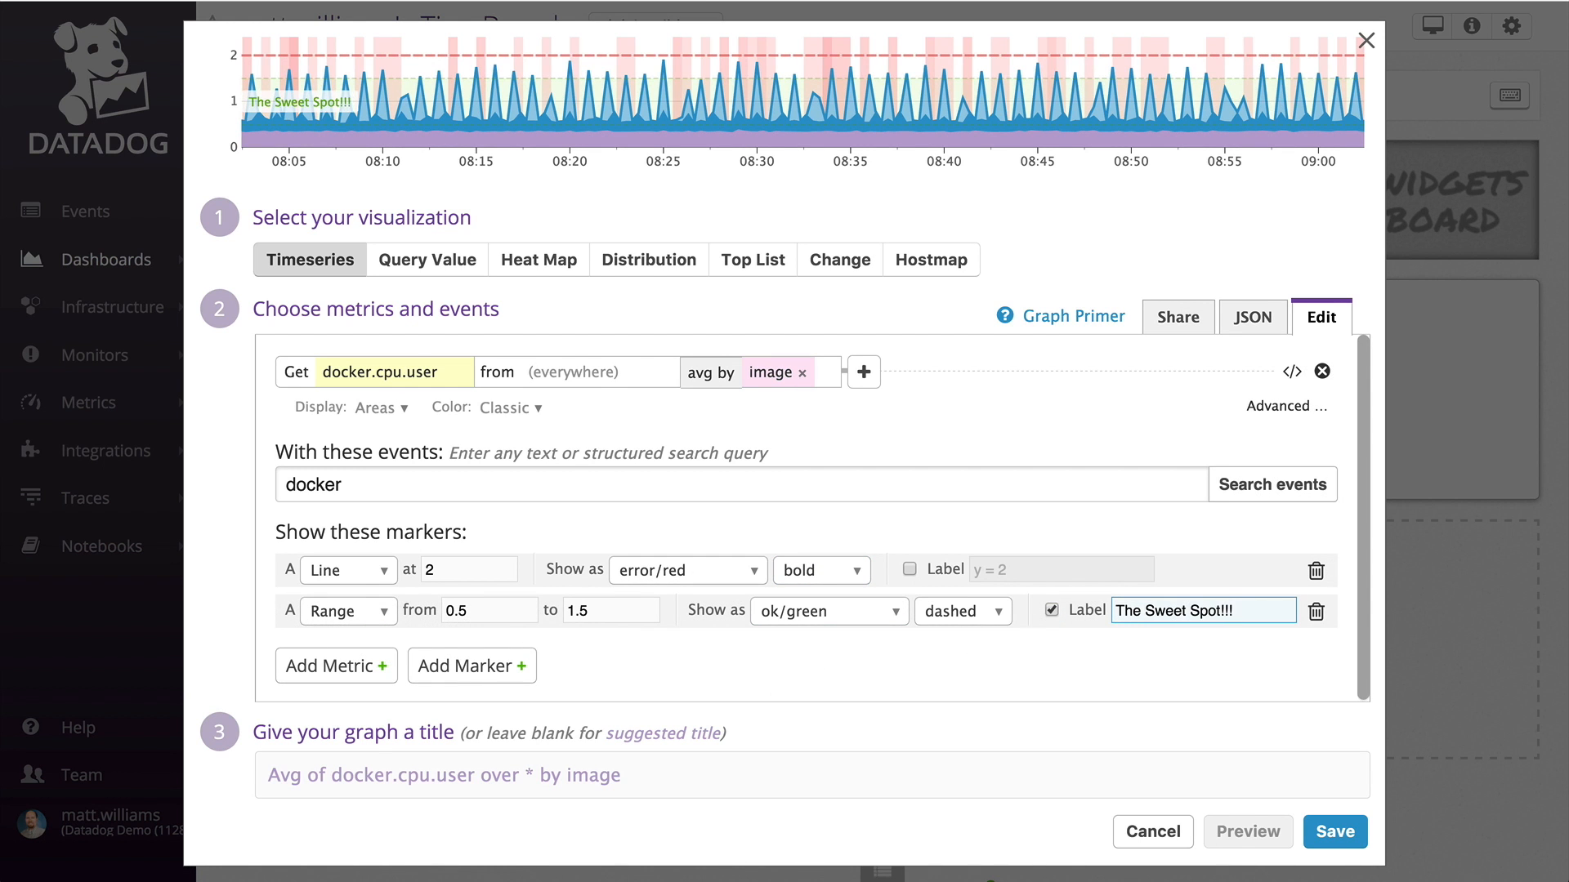
- Save the graph to the TimeBoard and title it "The Docker CPU Sweet Spot!"
click(1145, 653)
click(1316, 830)
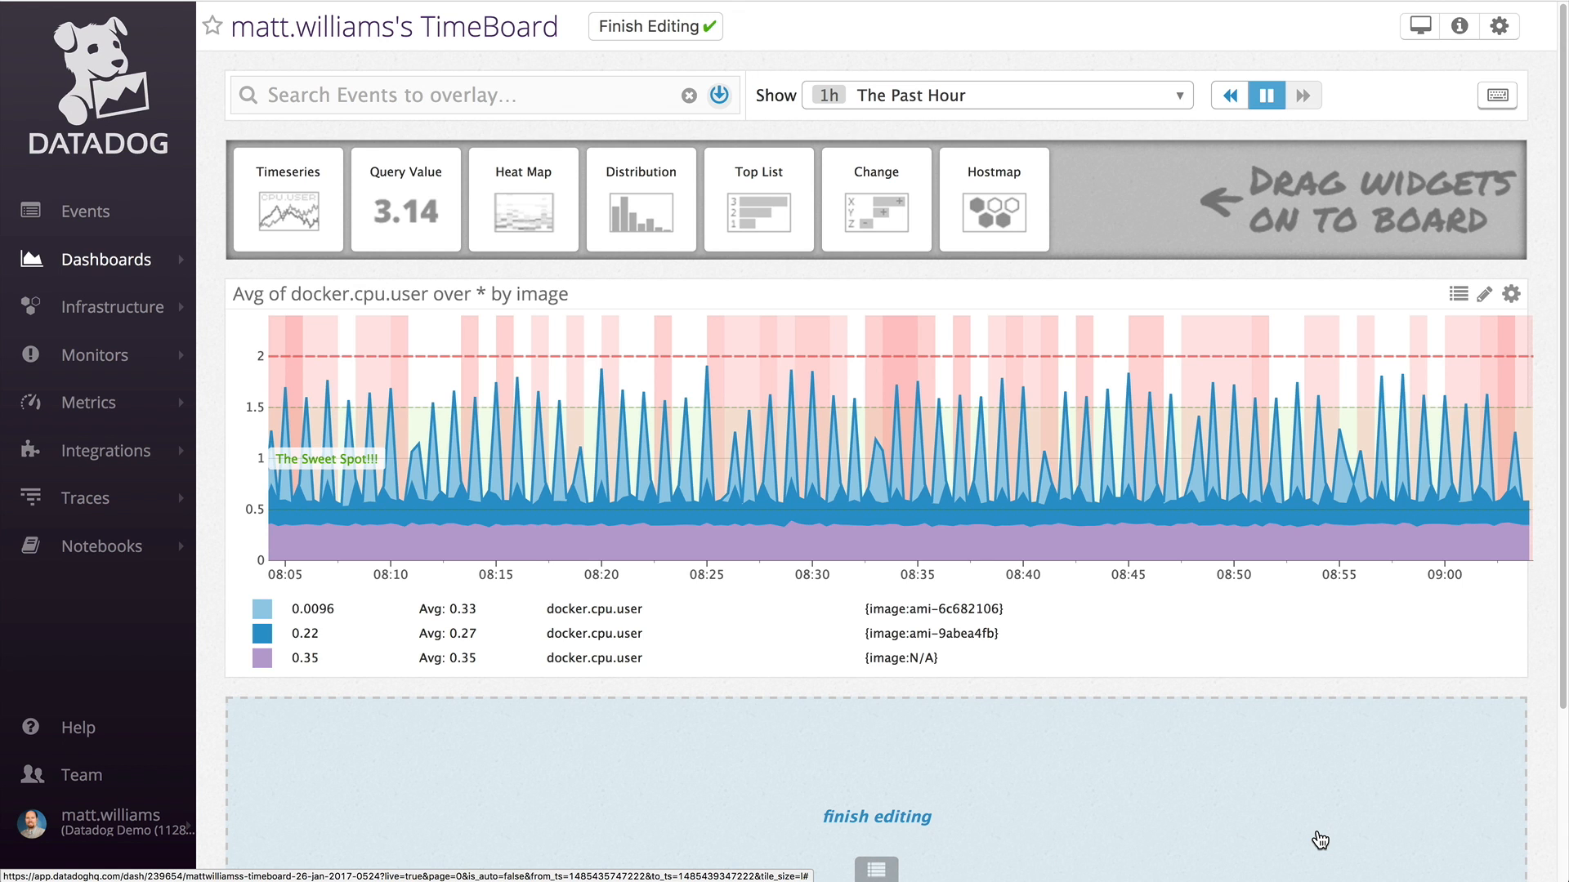
click(1484, 297)
text(The Docker CPU Sweet)
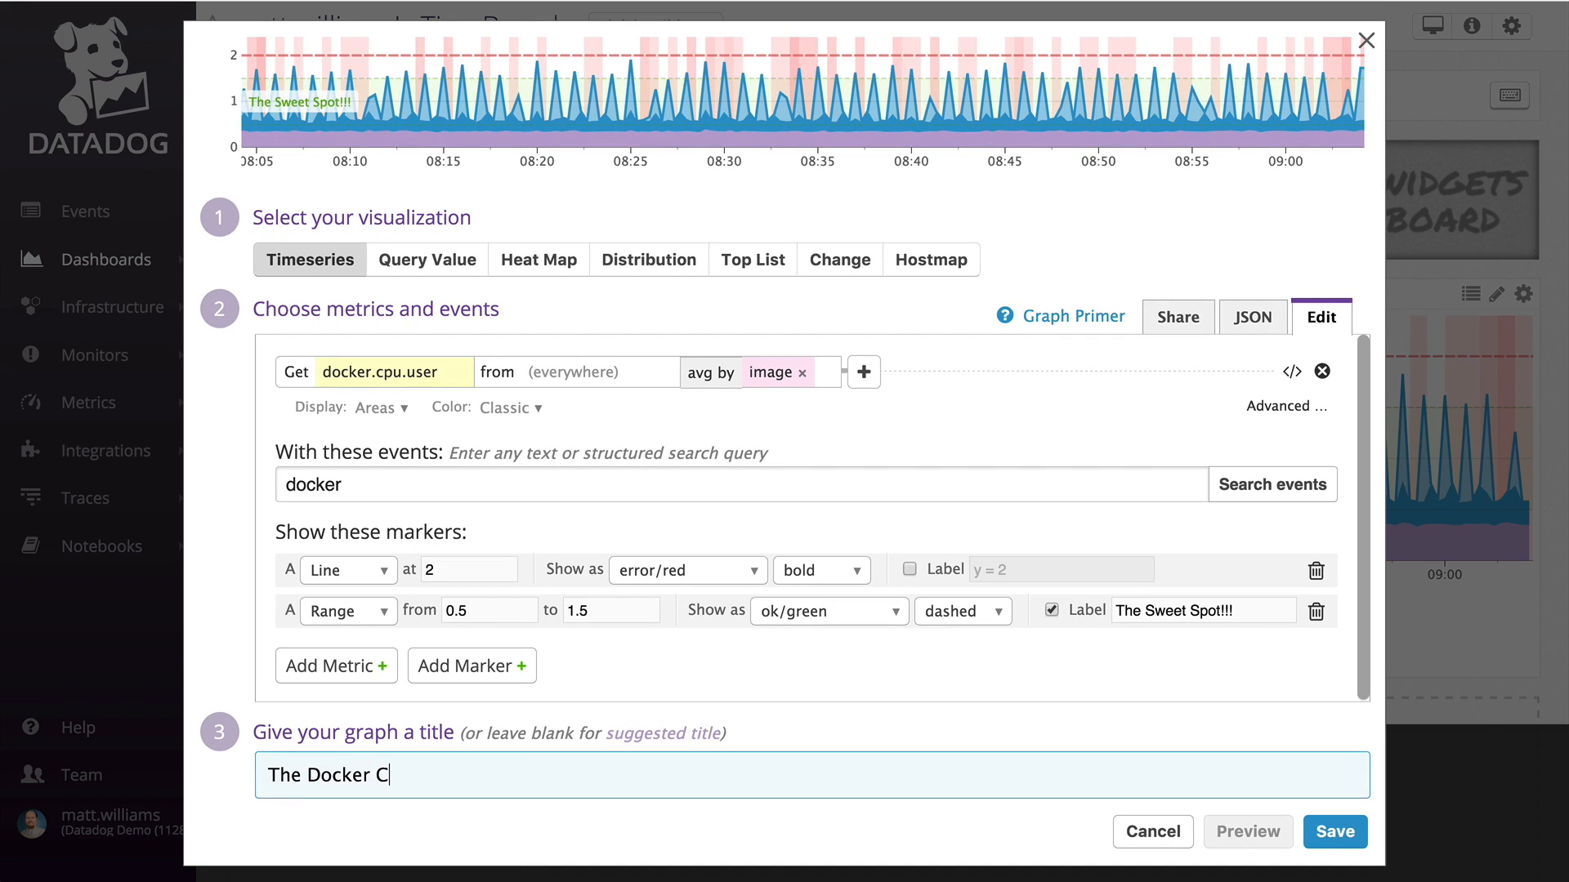
text( Spot!)
click(1312, 818)
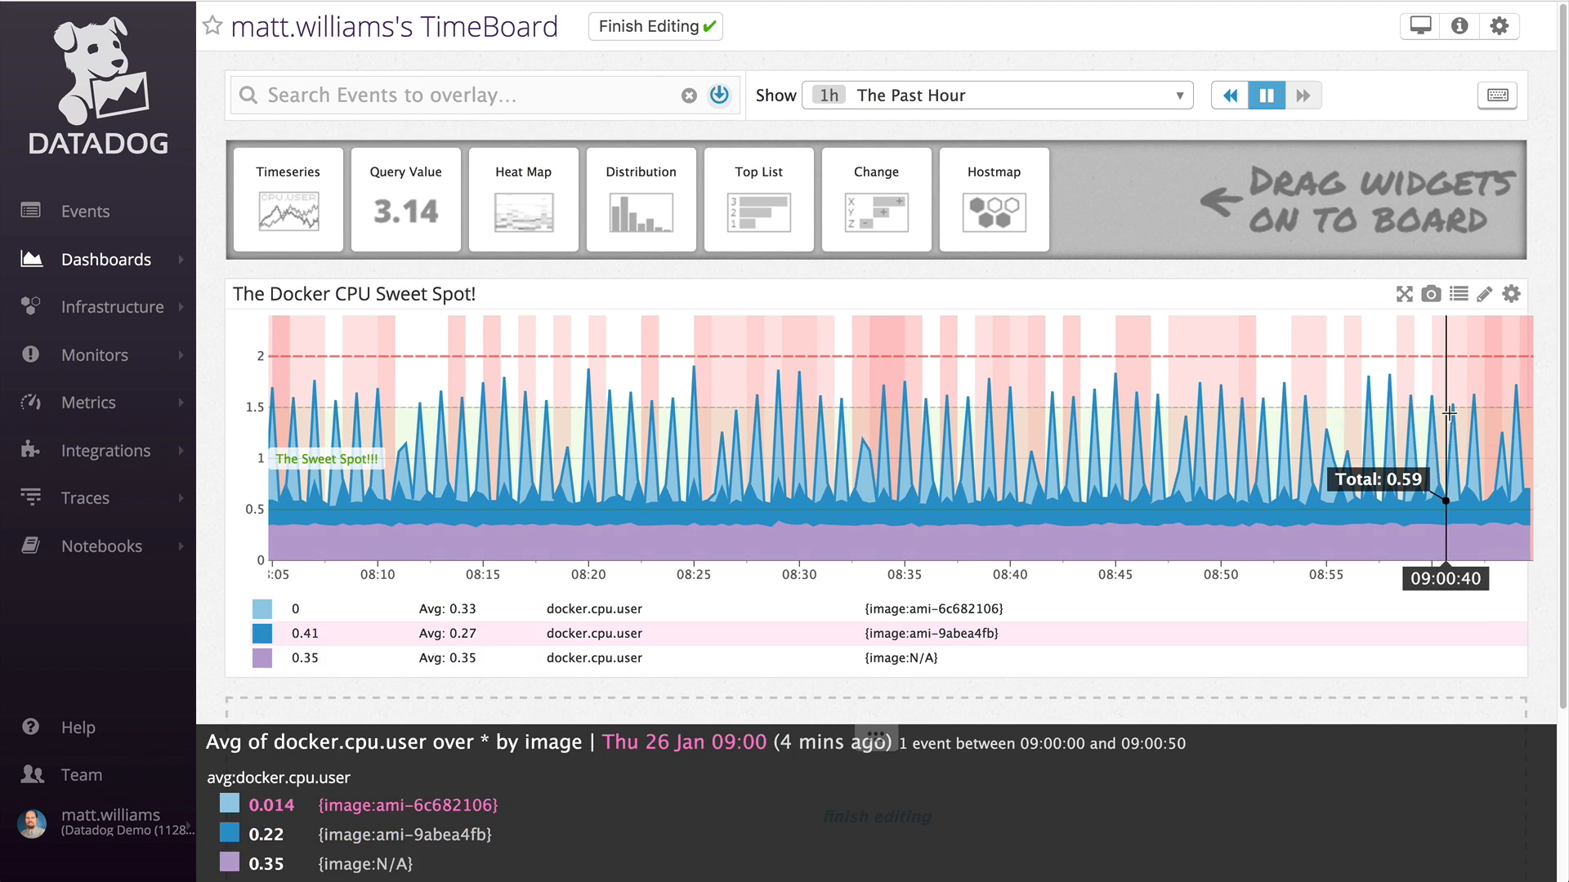
- Examine the Docker graph's JSON definition and read the Graph Primer documentation on the graph editor
click(1484, 296)
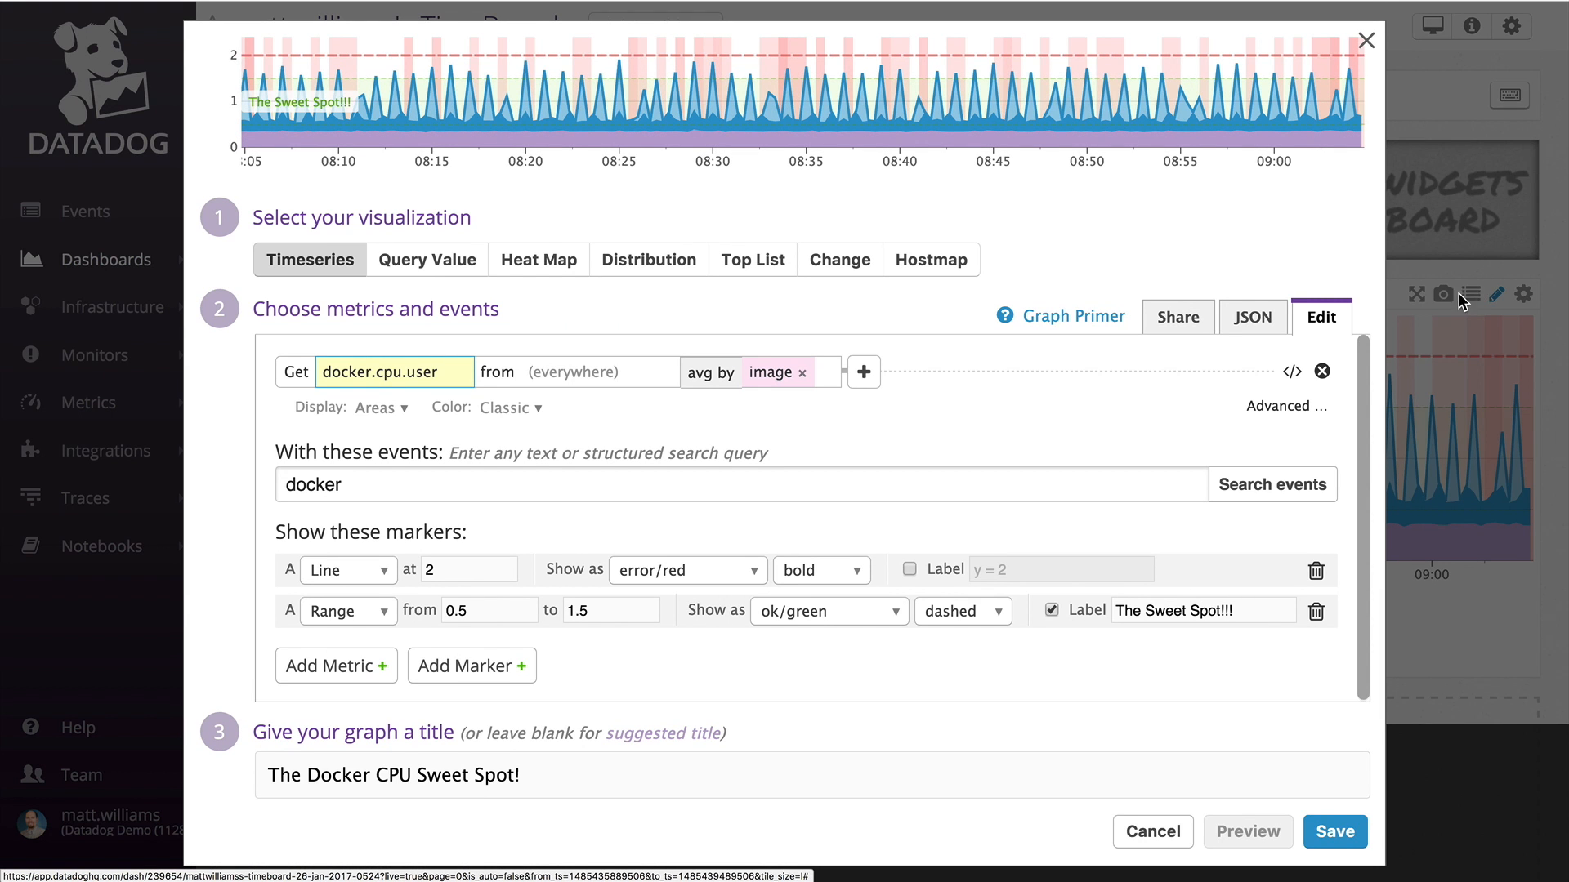
click(1254, 317)
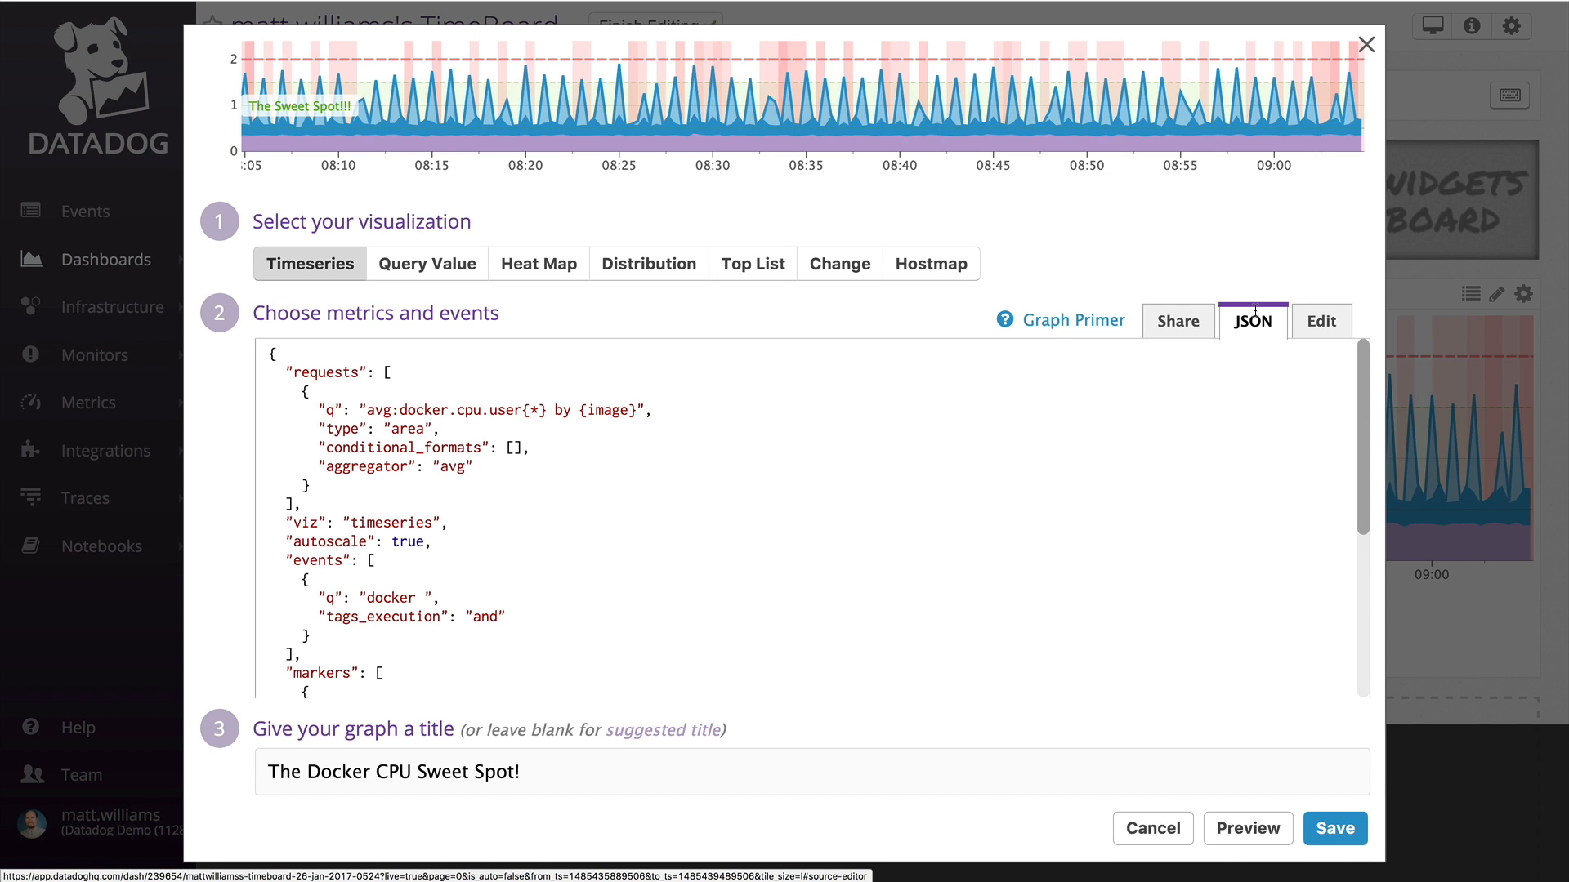
click(1092, 321)
scroll(513, 286, down, 10)
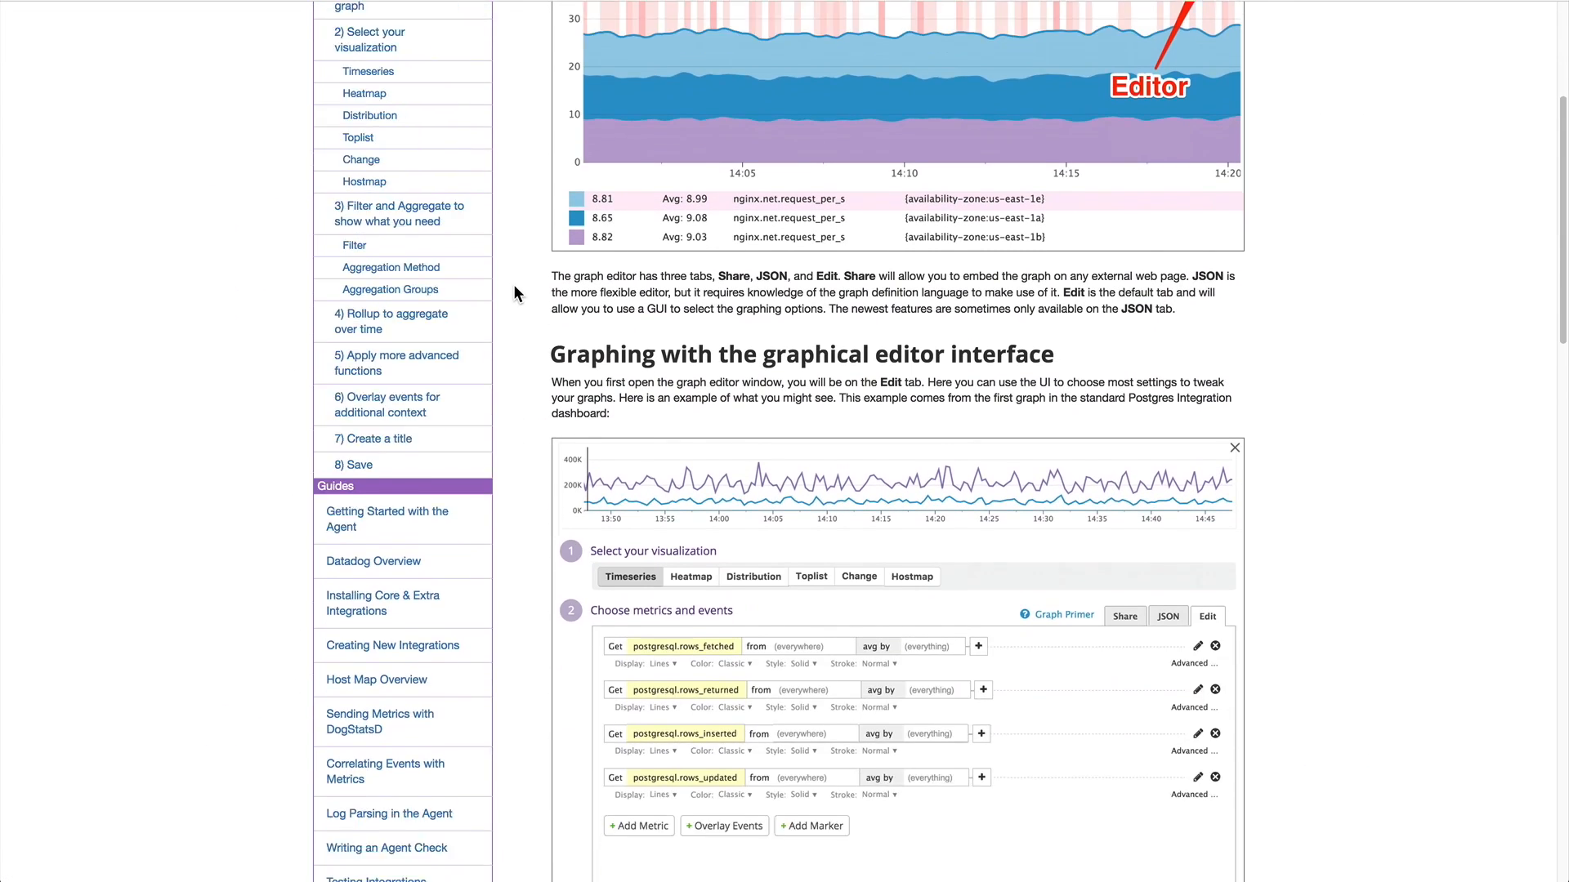
scroll(514, 293, down, 4)
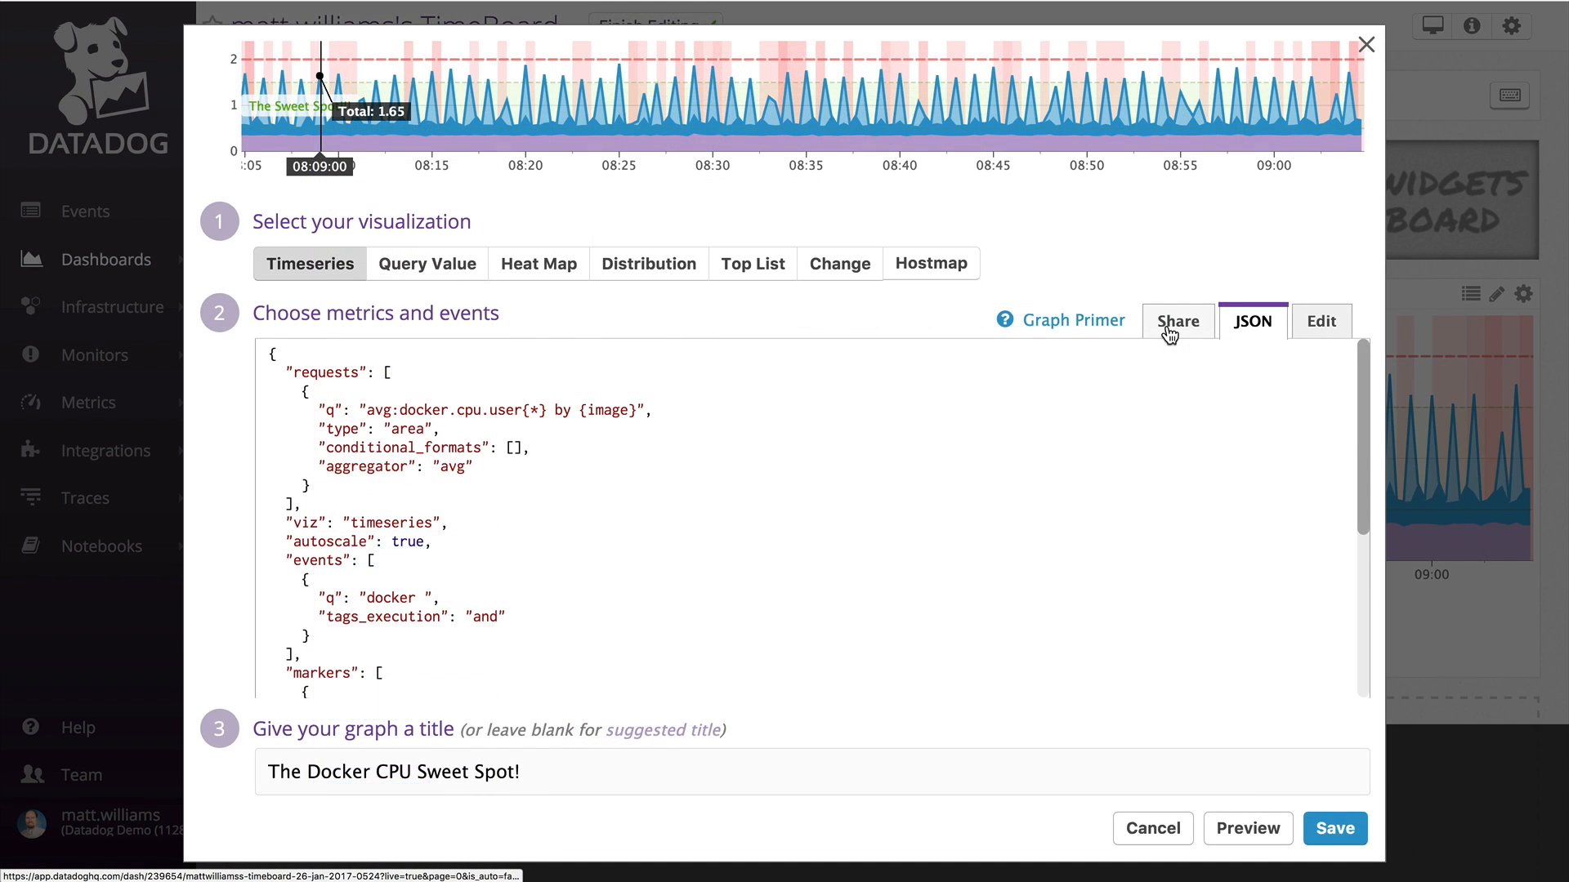
- Generate an embed code for the graph with the Past 4 hours timeframe, Medium (600x300) size and legend, and save the graph
click(1165, 323)
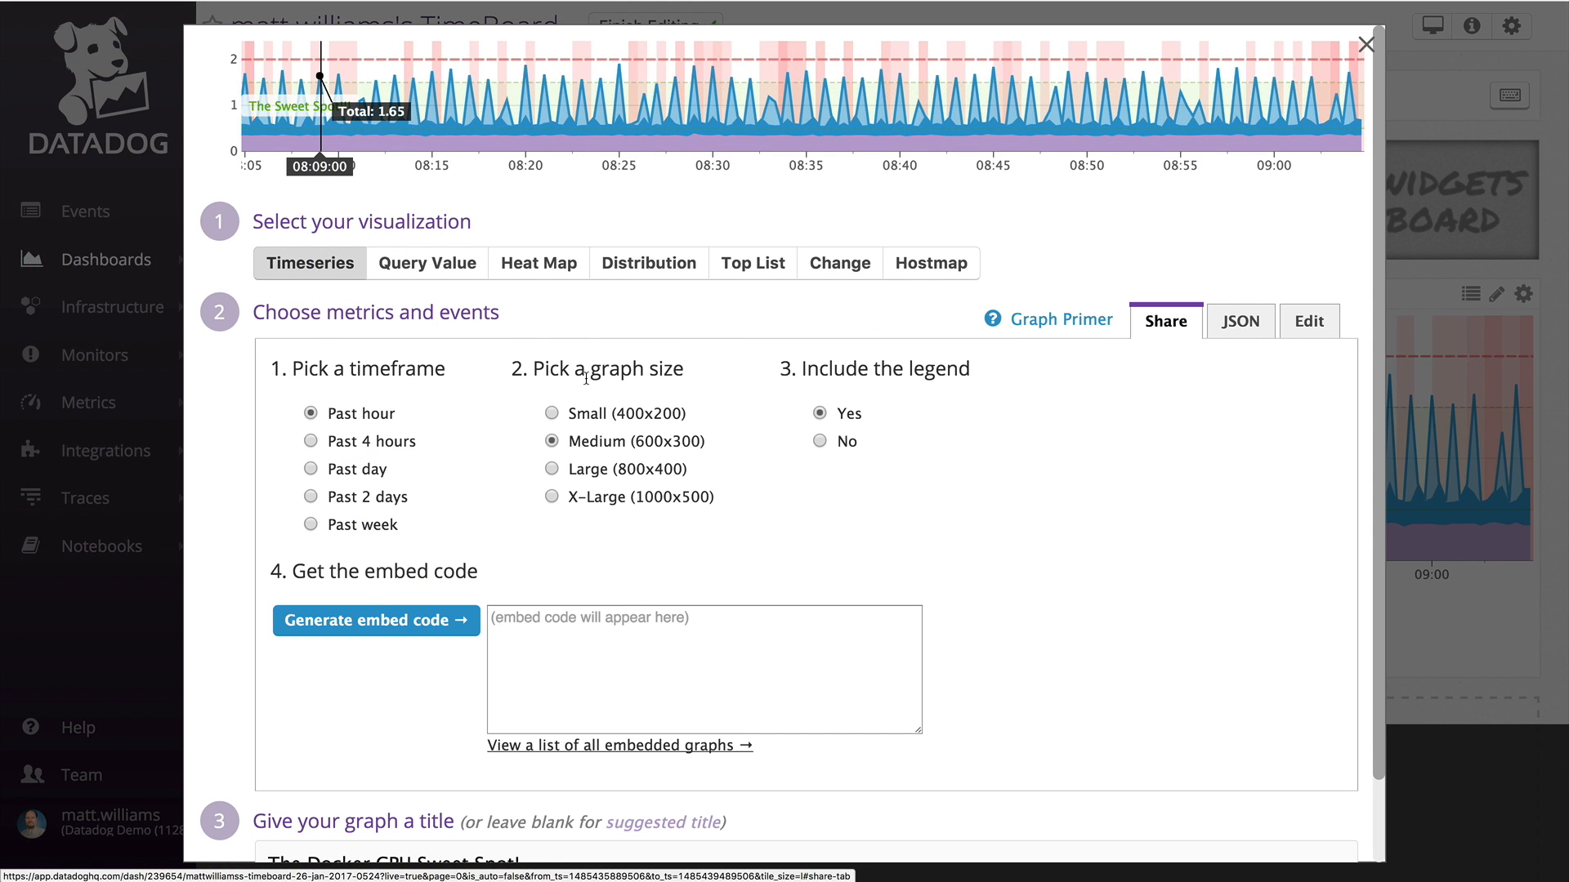
click(311, 442)
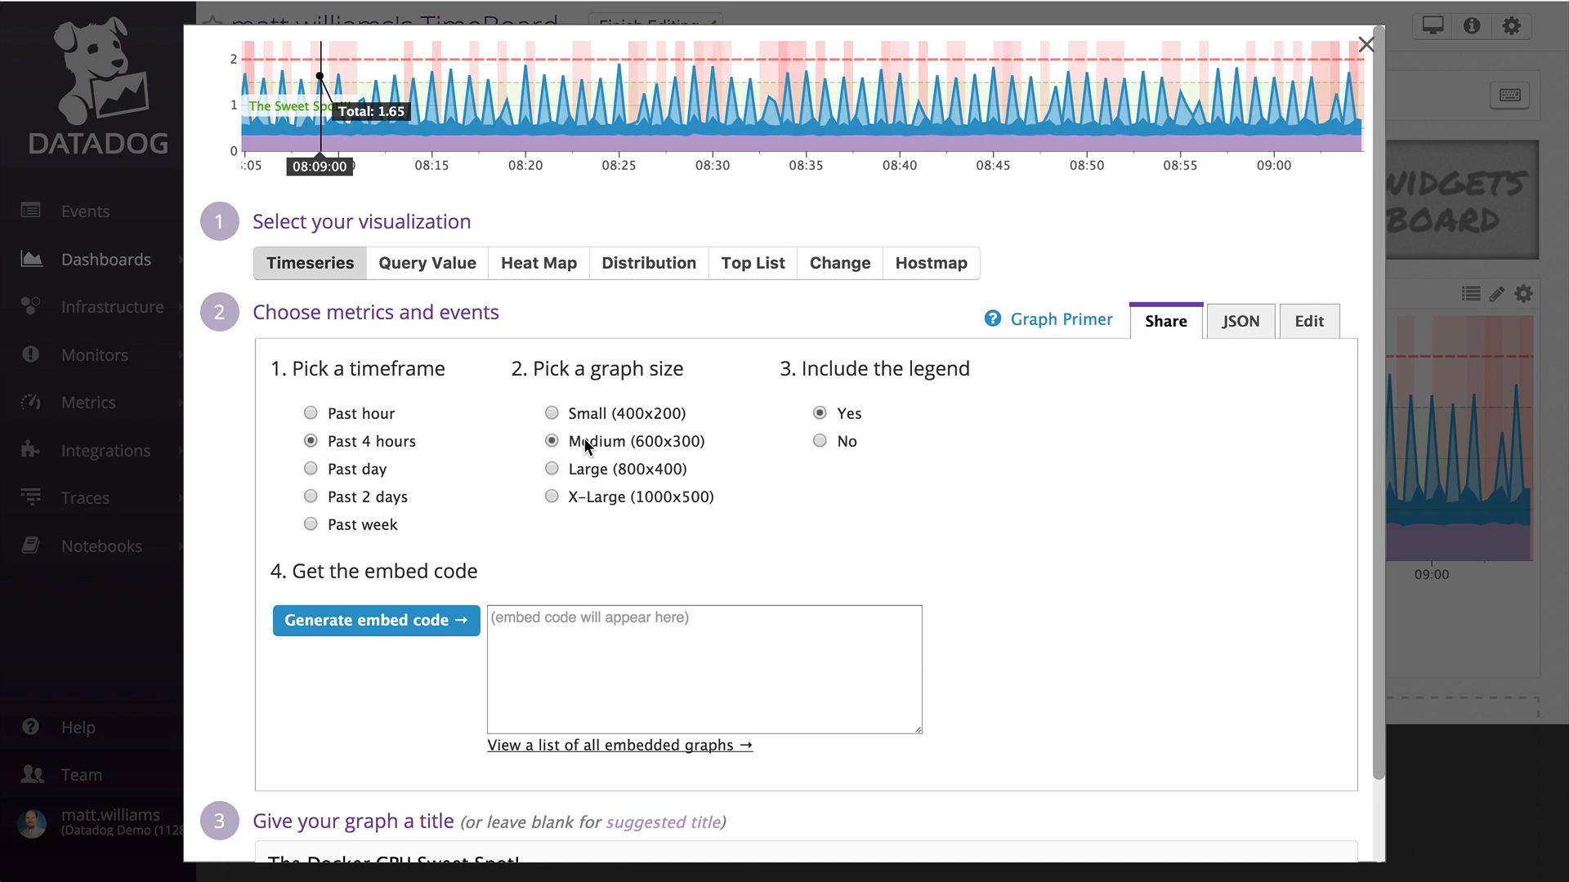
click(458, 623)
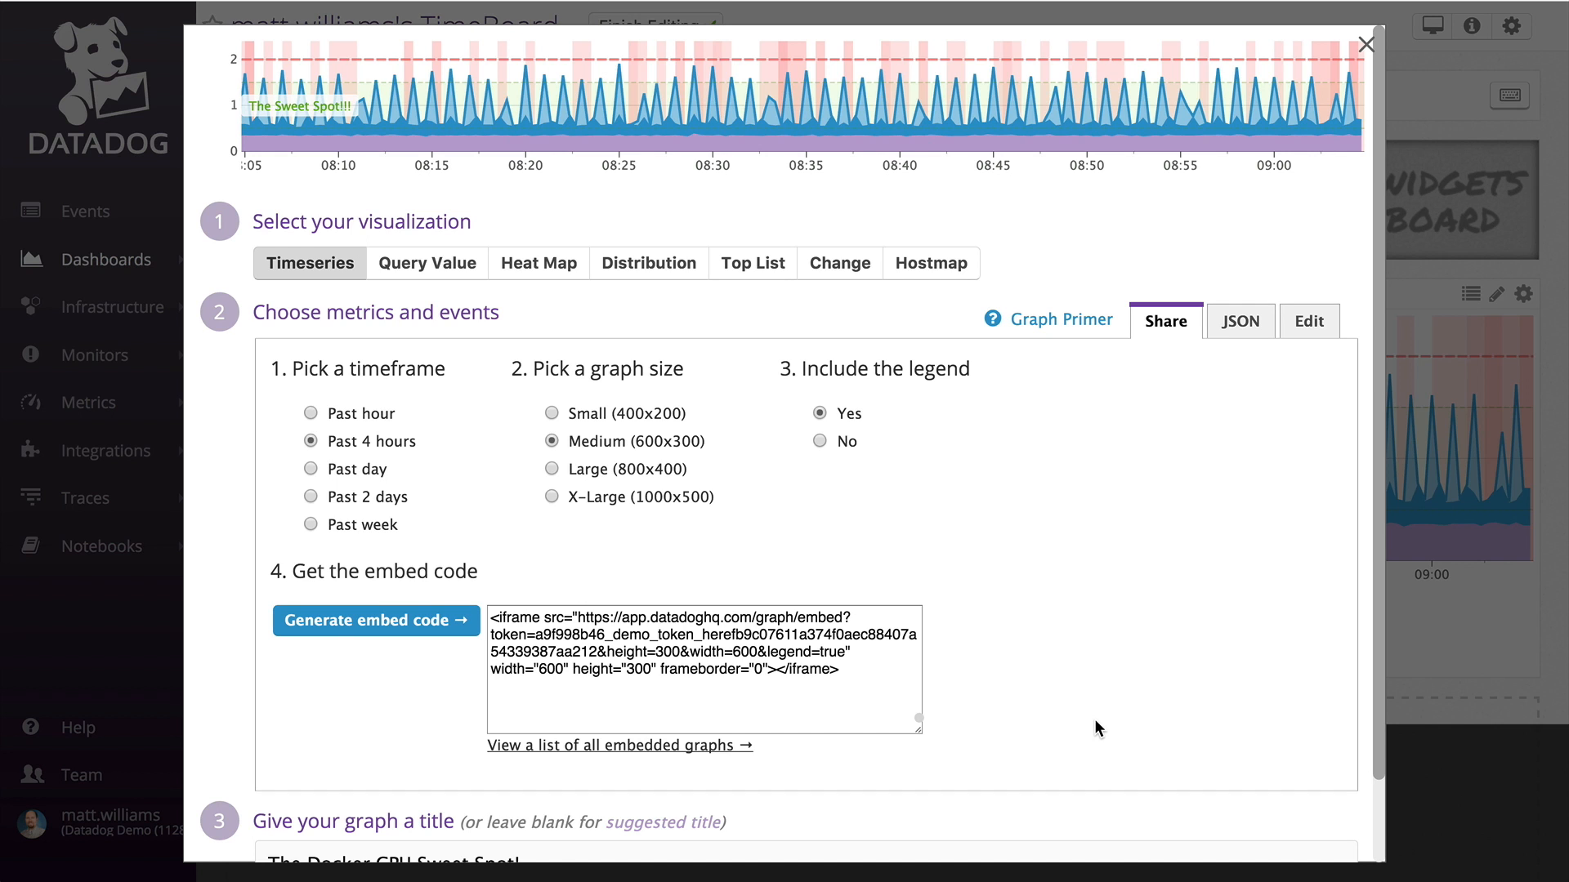
scroll(1095, 719, down, 2)
scroll(1228, 785, down, 2)
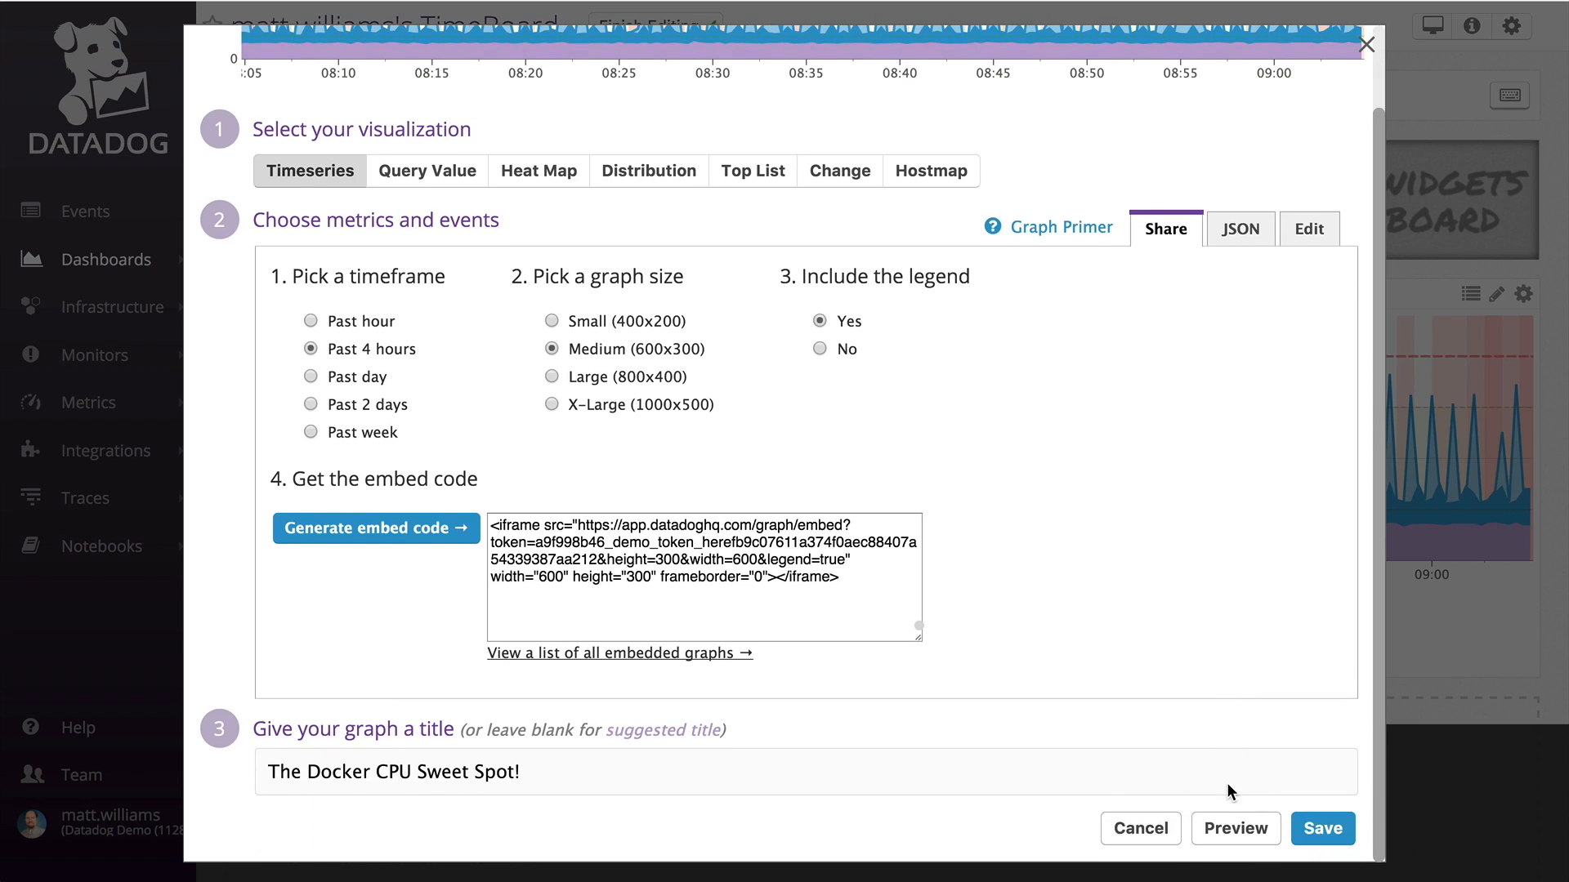
click(1308, 830)
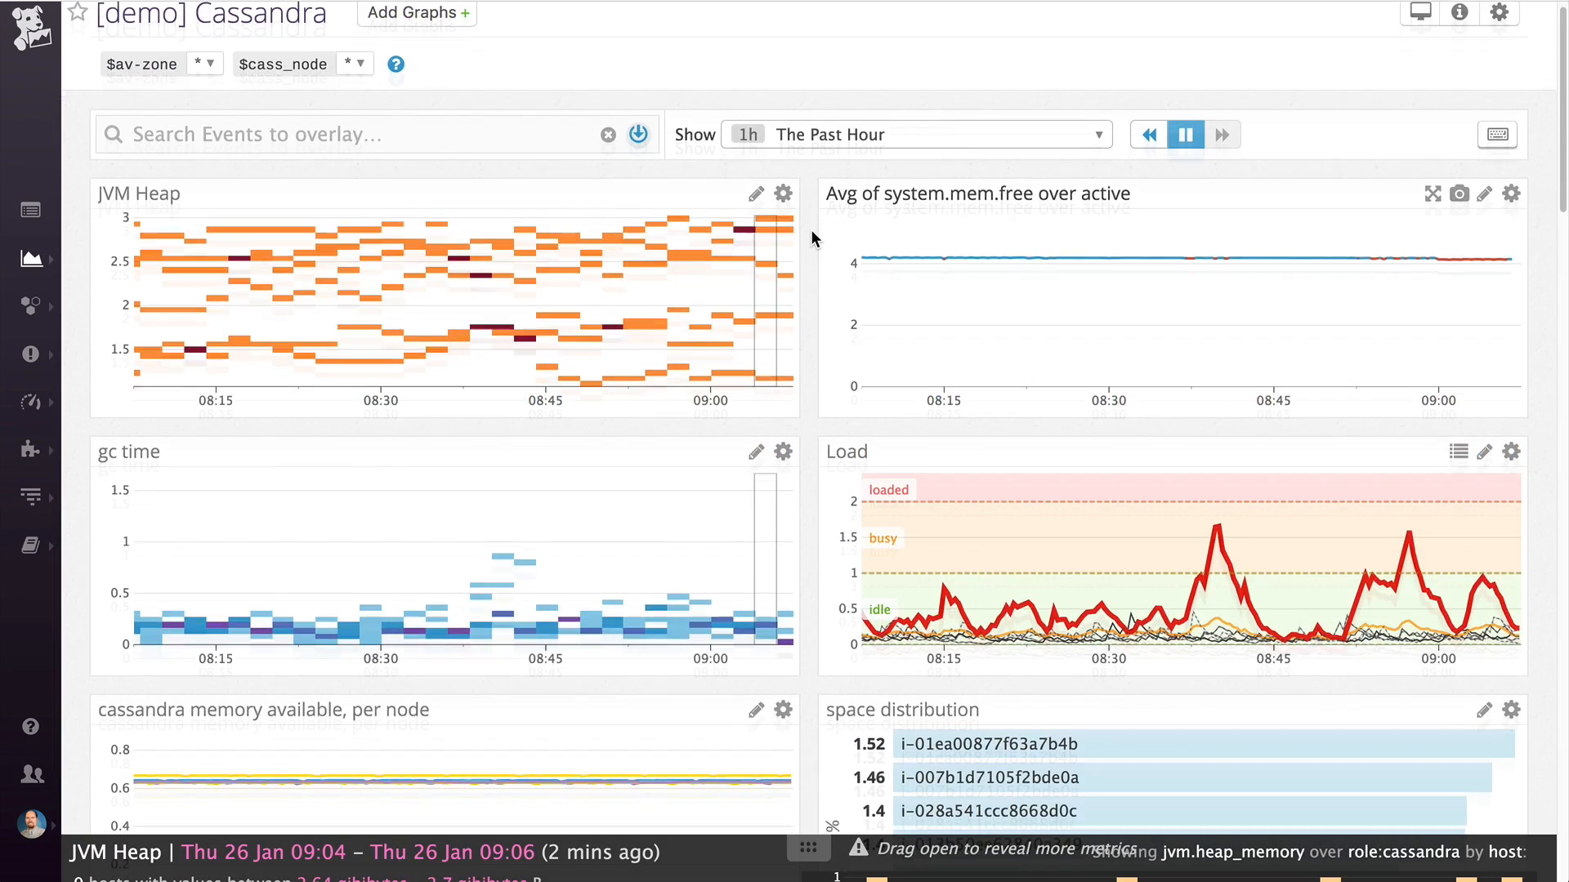
scroll(813, 237, down, 3)
scroll(813, 237, down, 6)
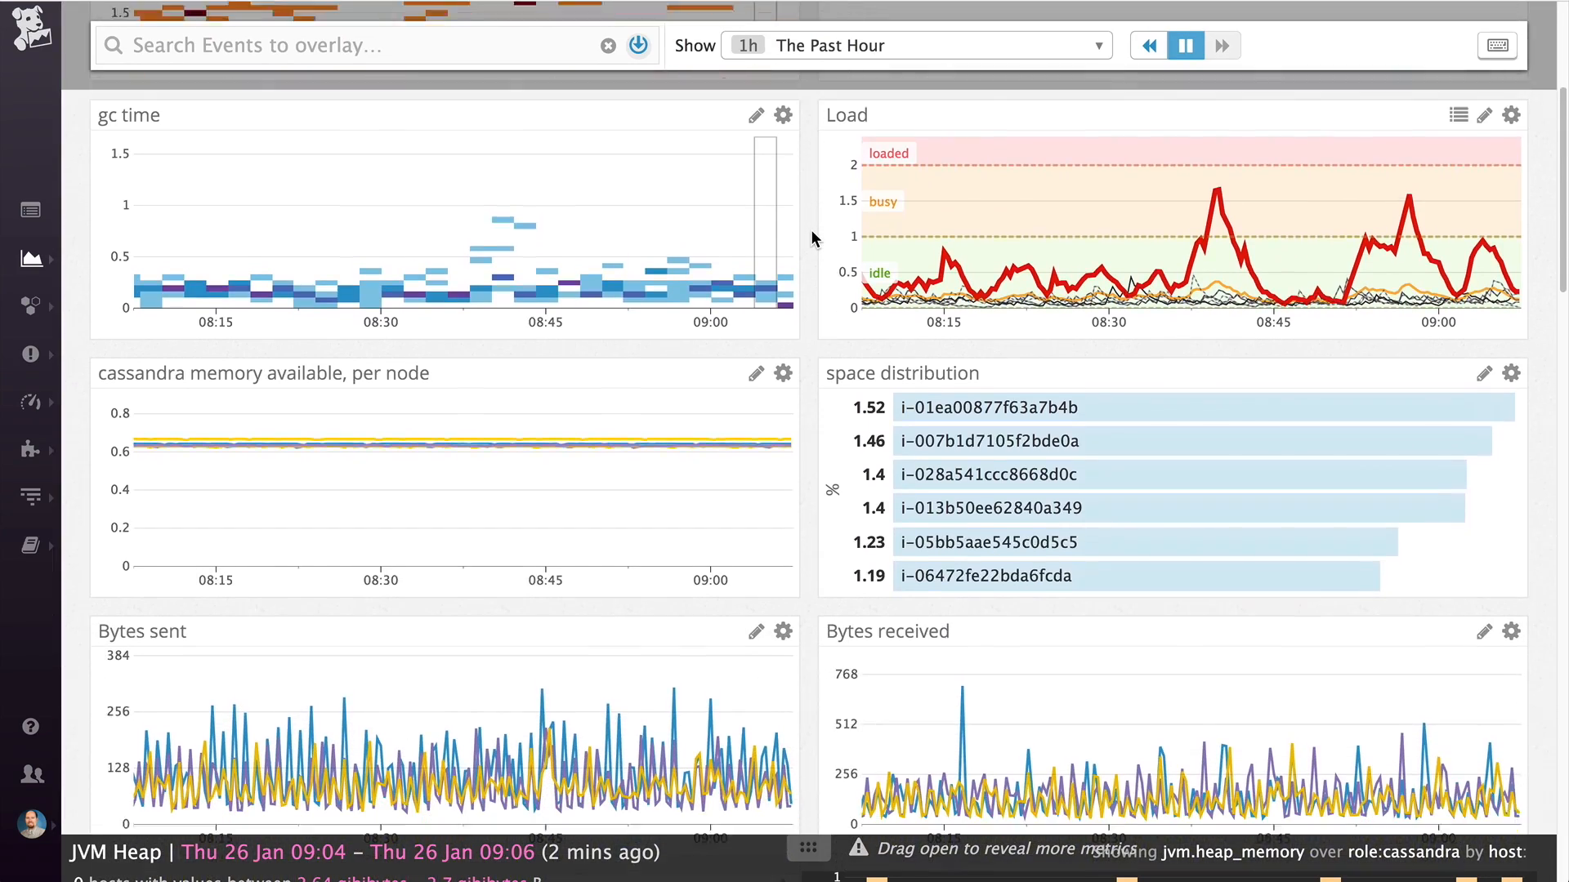
scroll(811, 237, down, 7)
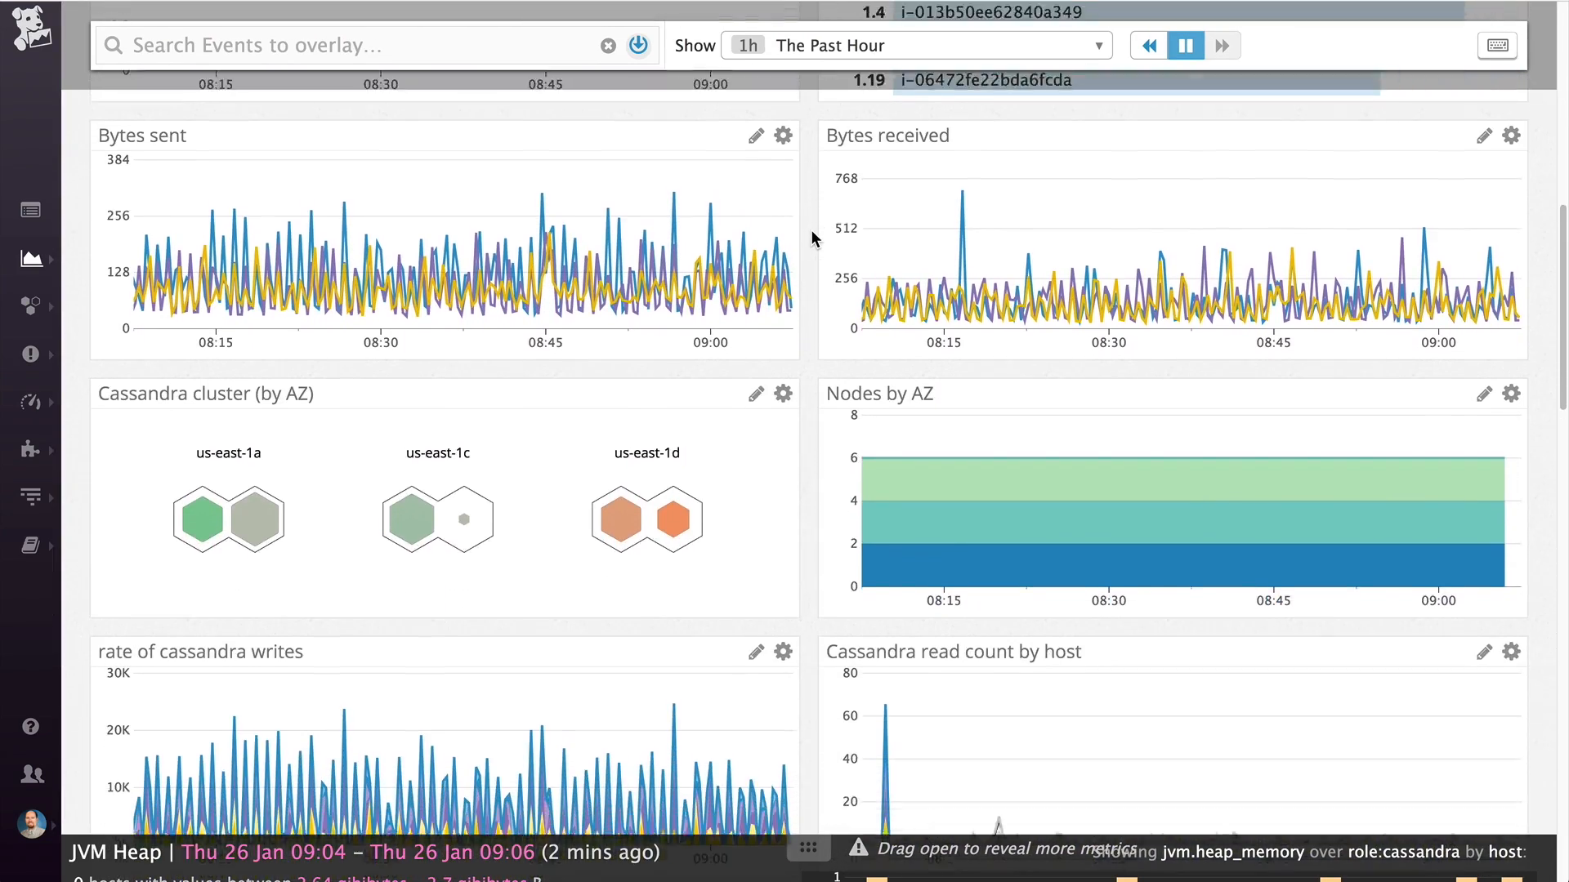
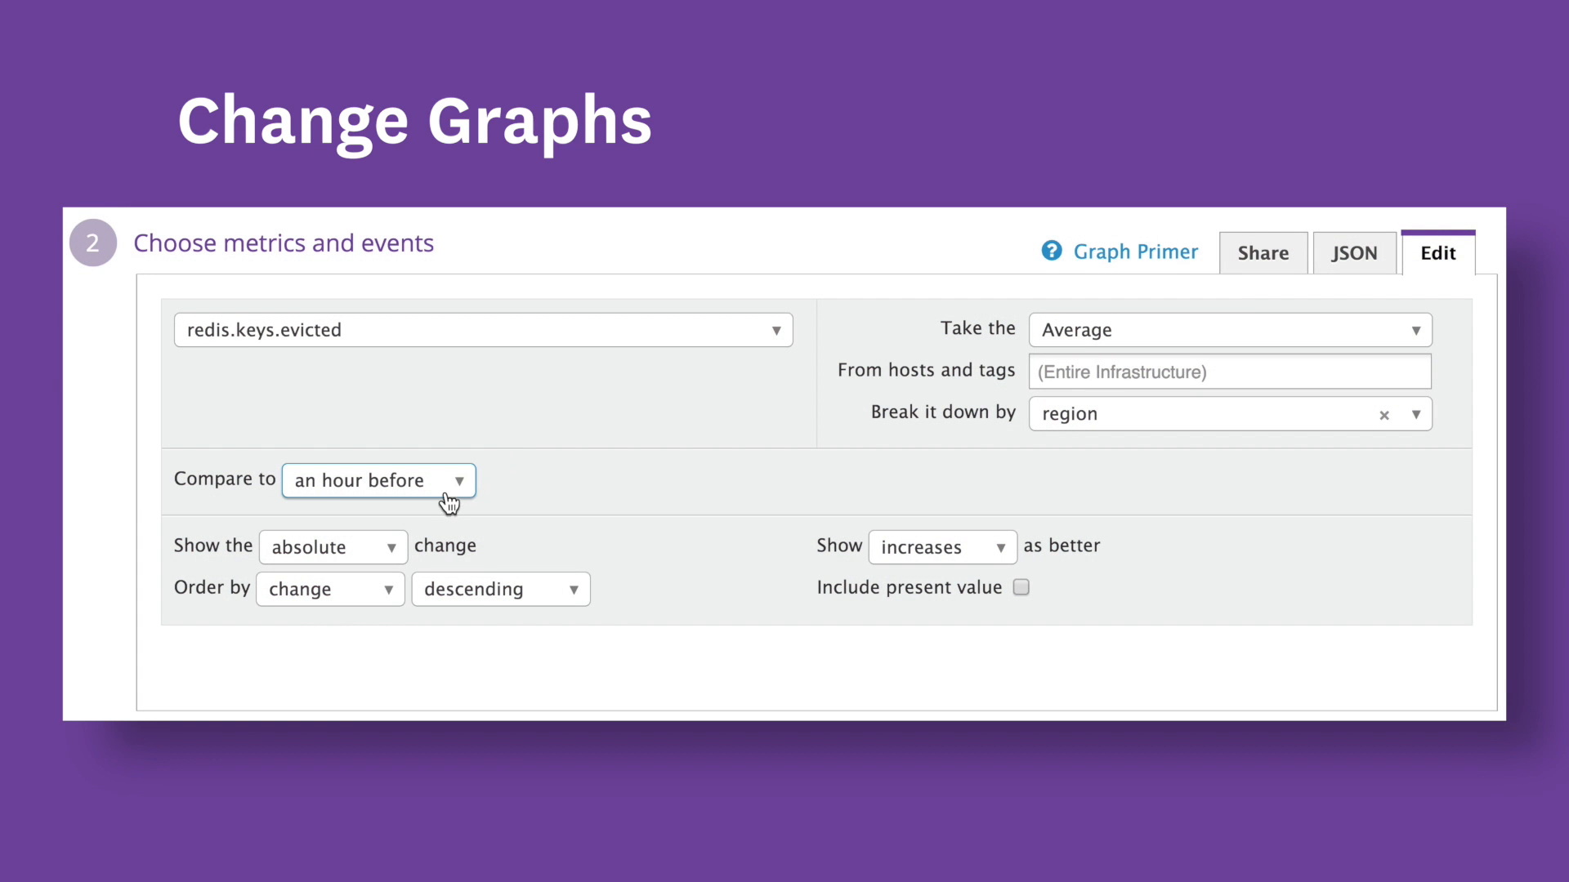
- Compare redis.keys.evicted to a week before in the Change graph, and open the Query Value graph's aggregation options
click(448, 488)
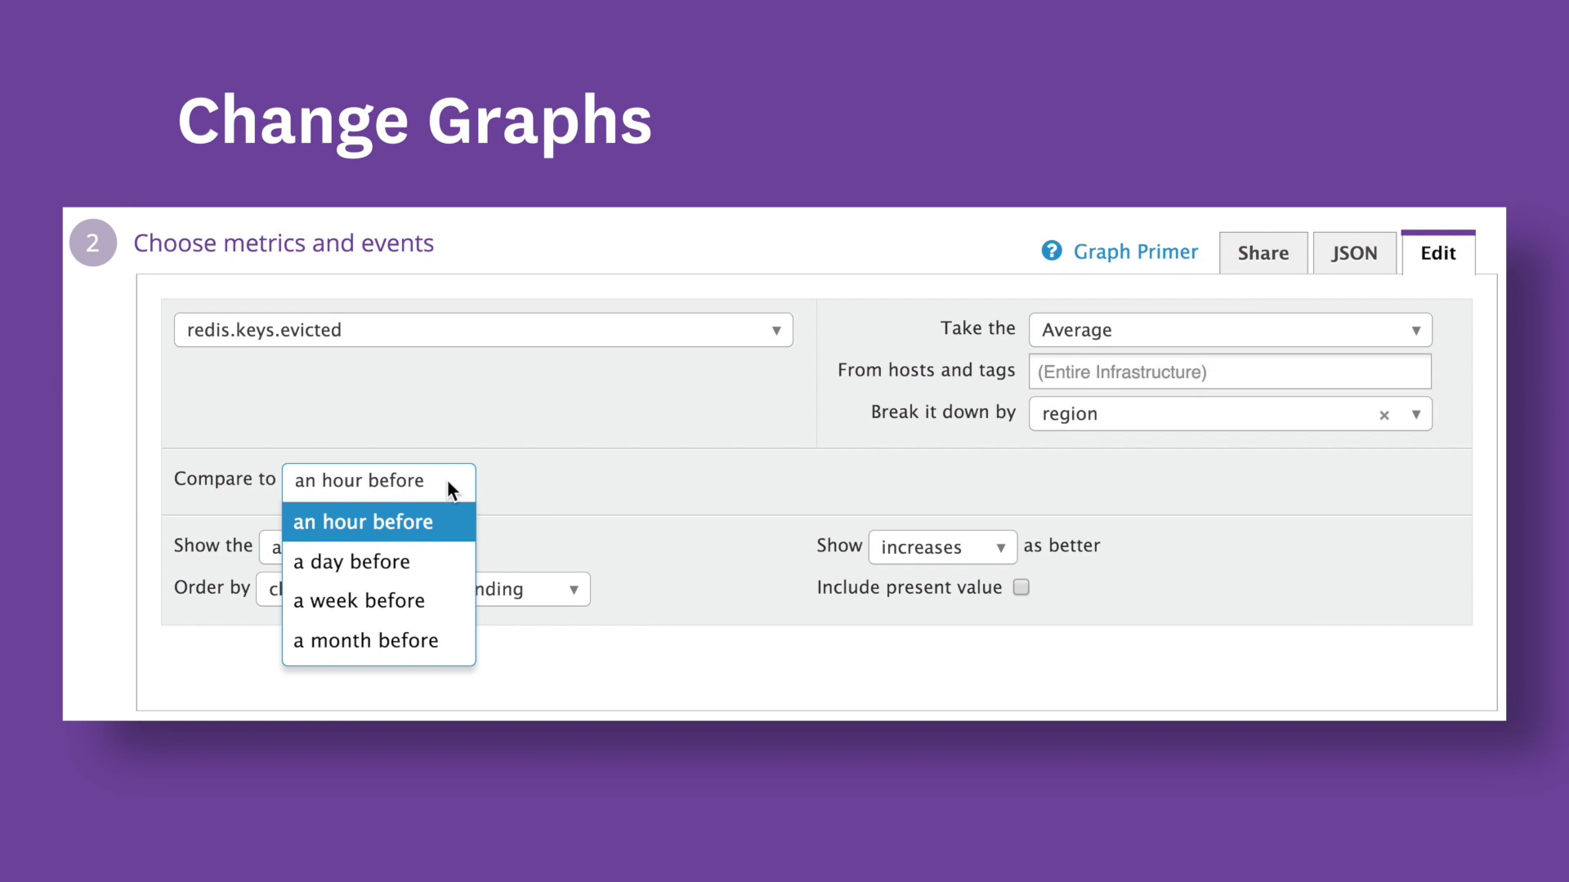
click(427, 600)
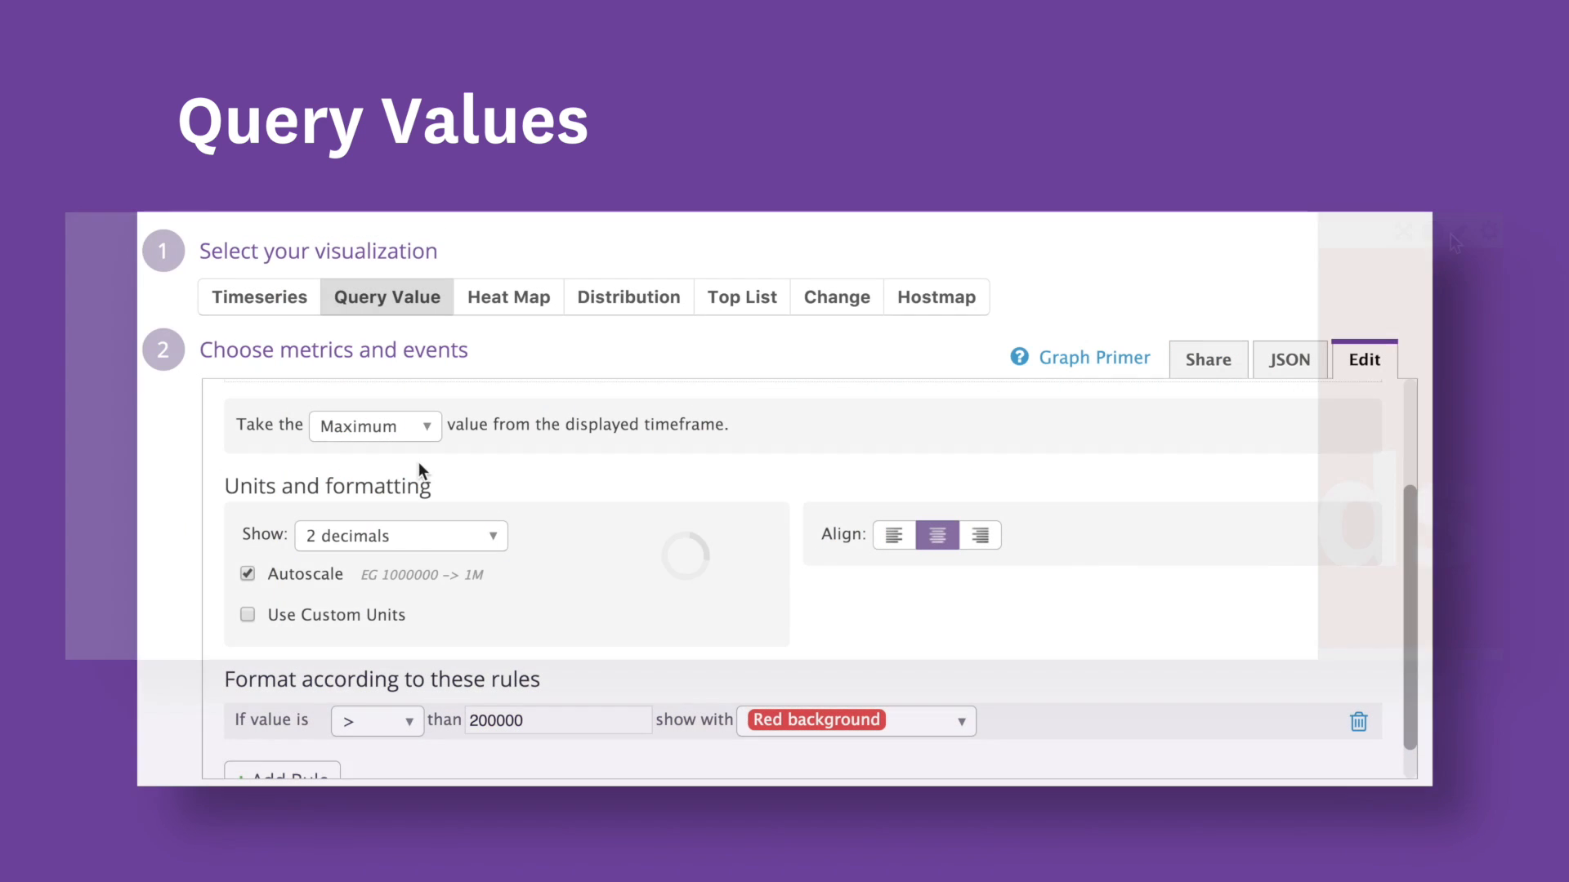
click(410, 424)
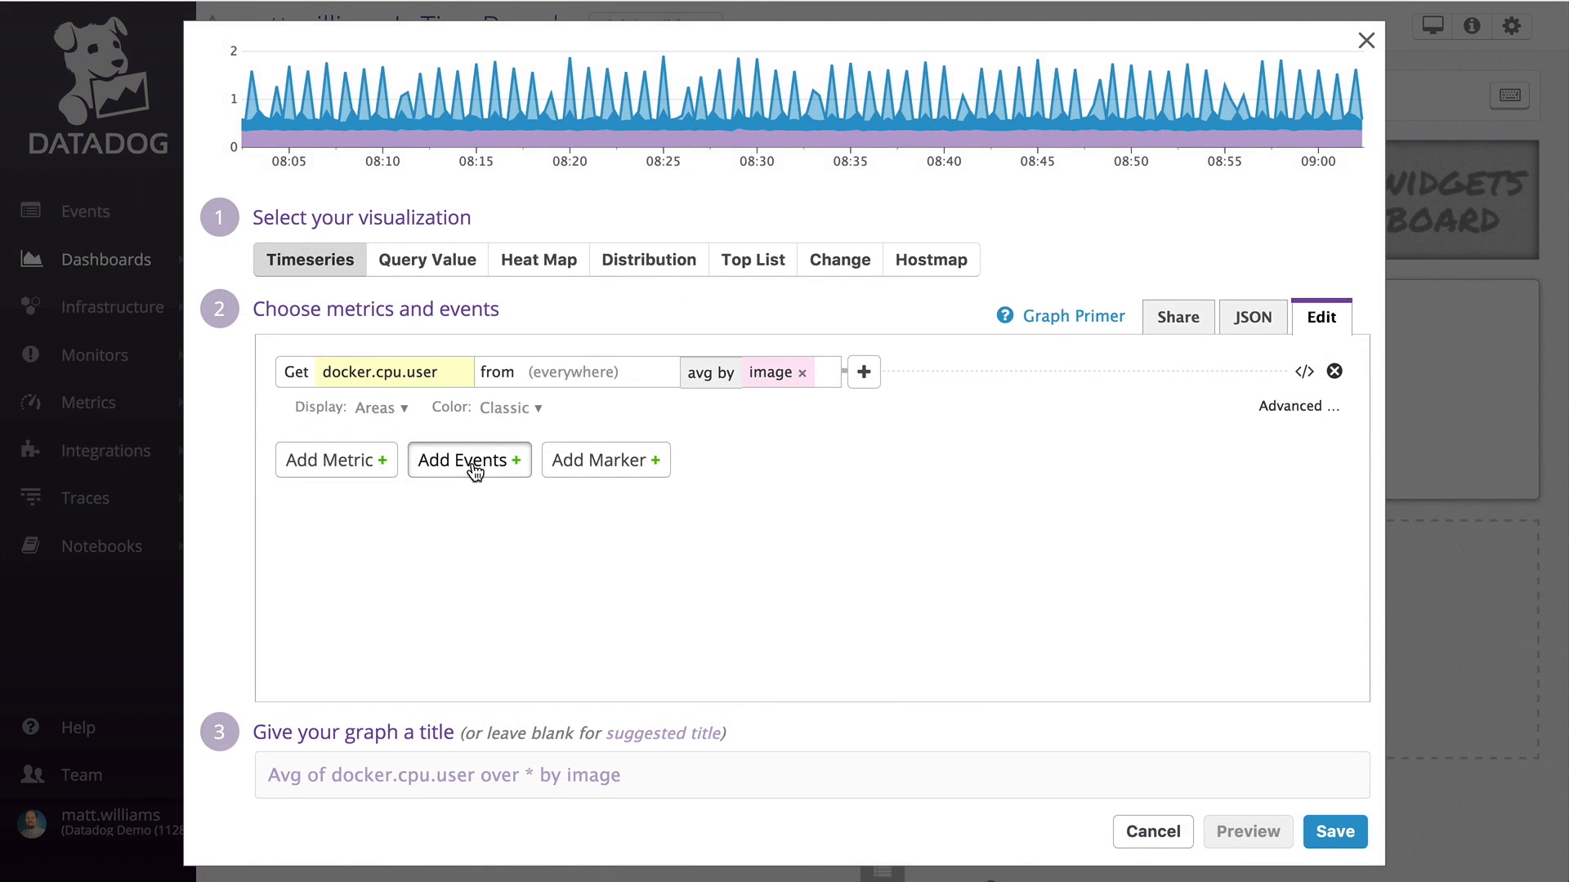
- Overlay events matching docker on the docker.cpu.user graph and add a new marker
click(472, 462)
text(docker)
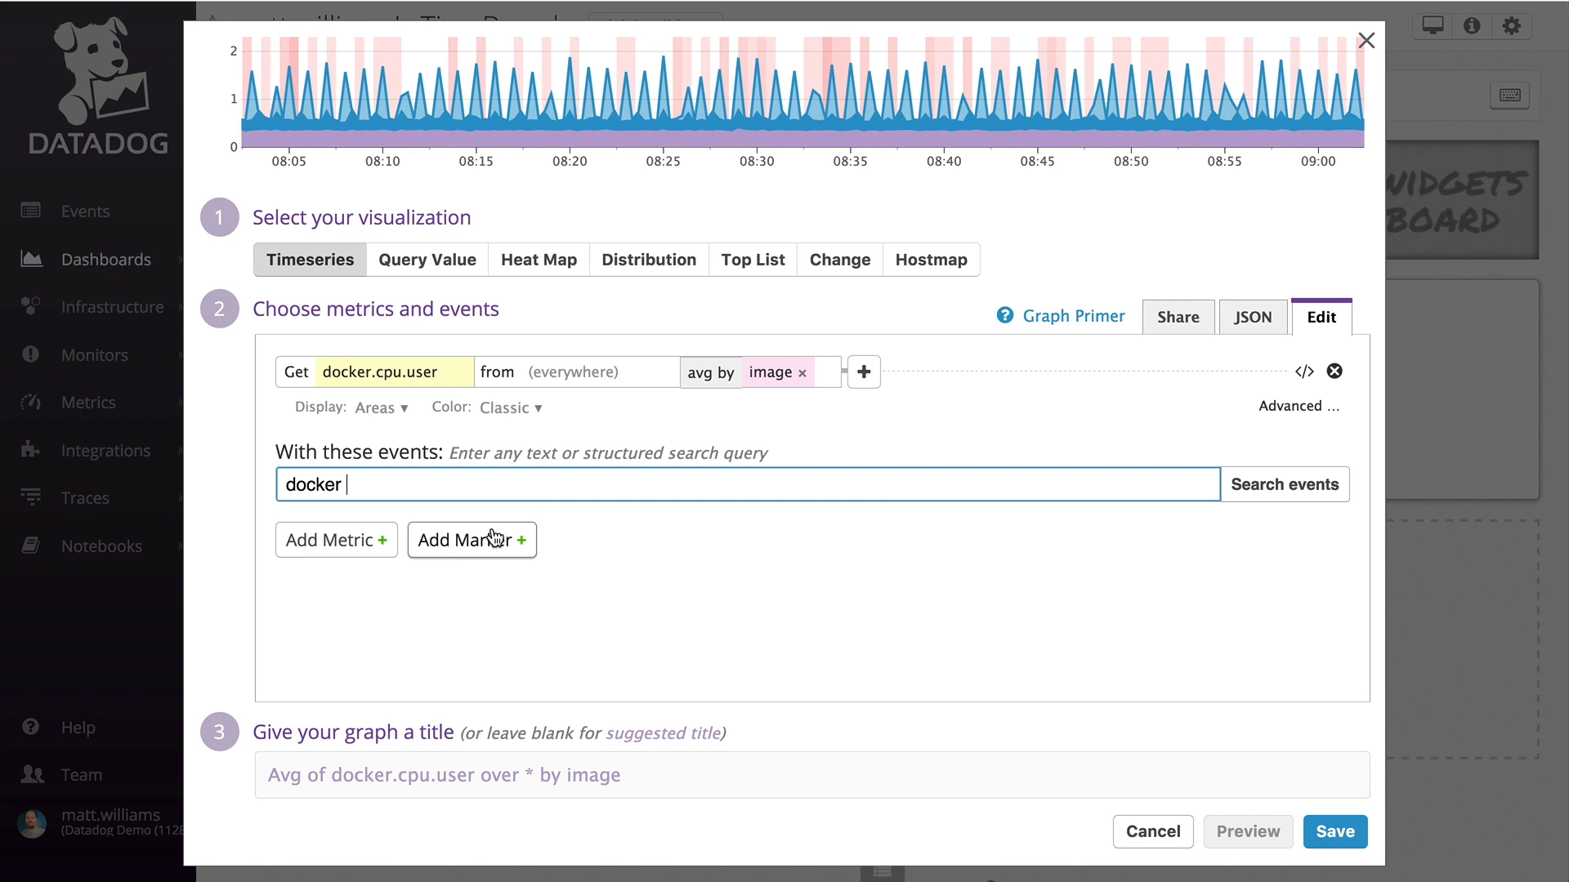
click(417, 542)
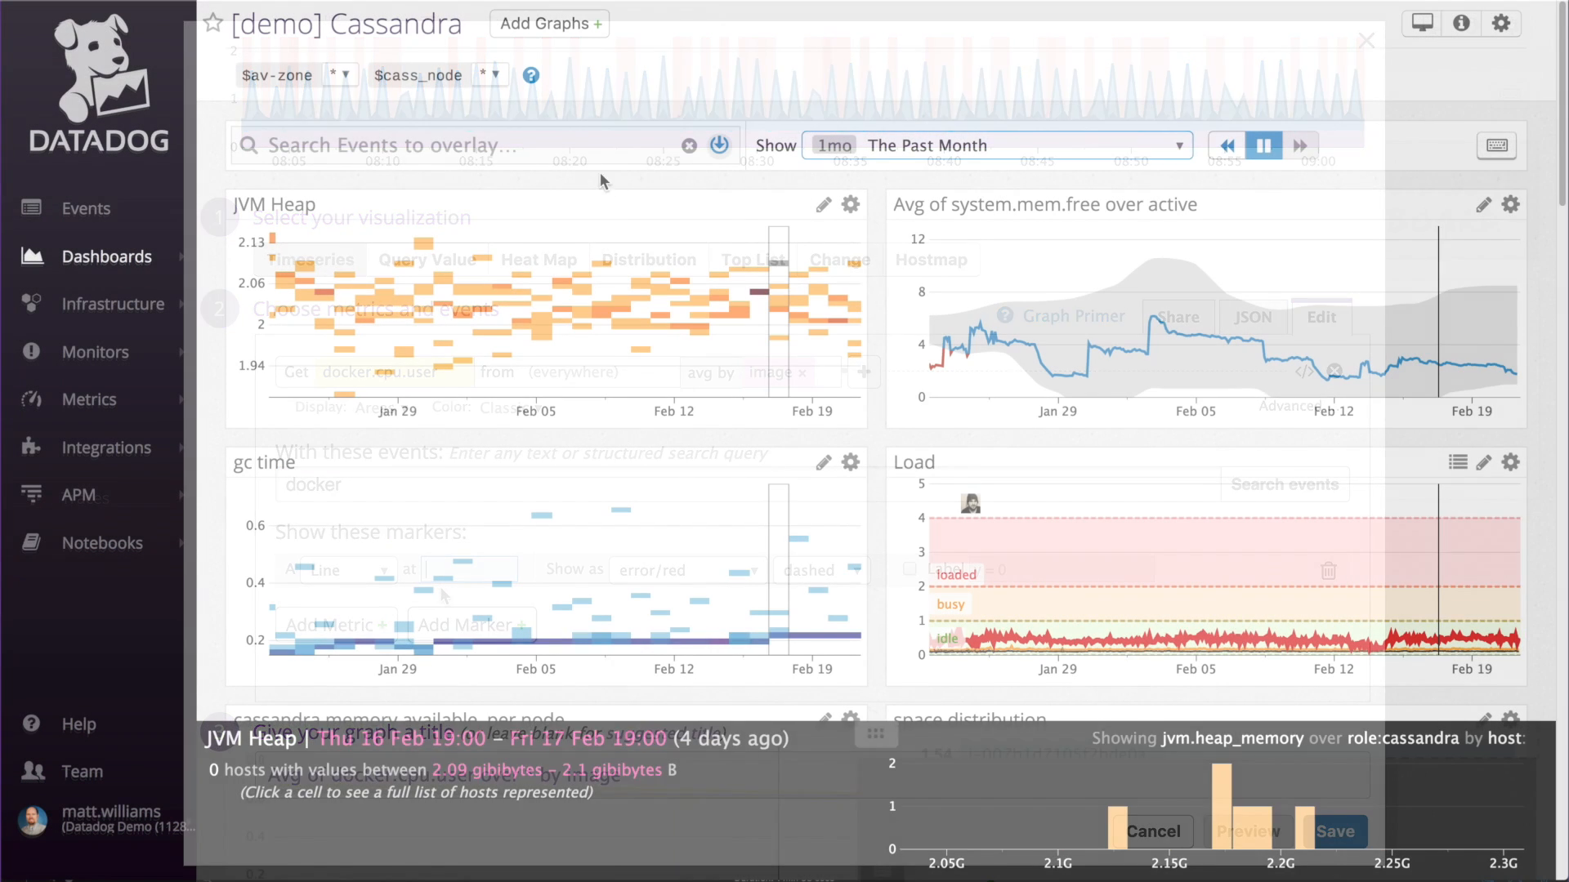
- Search the Cassandra dashboard's events for hotfix and narrow the timeframe to Feb 12, 9:05AM – Feb 17, 9:48PM on the cassandra memory graph
click(559, 144)
text(hotfix)
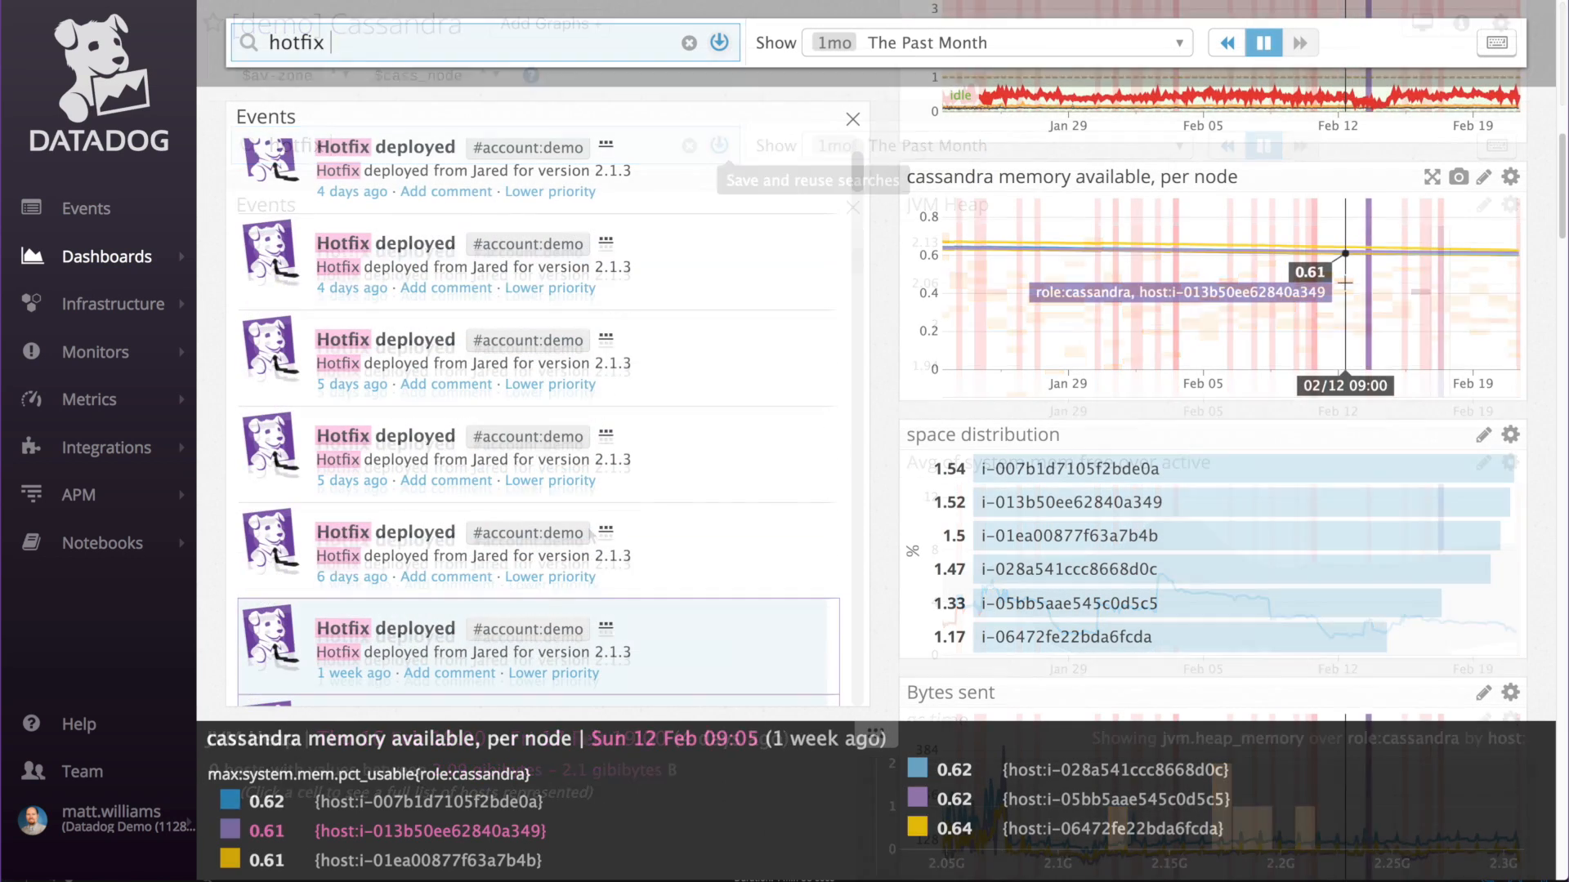
drag(1344, 282, 1452, 283)
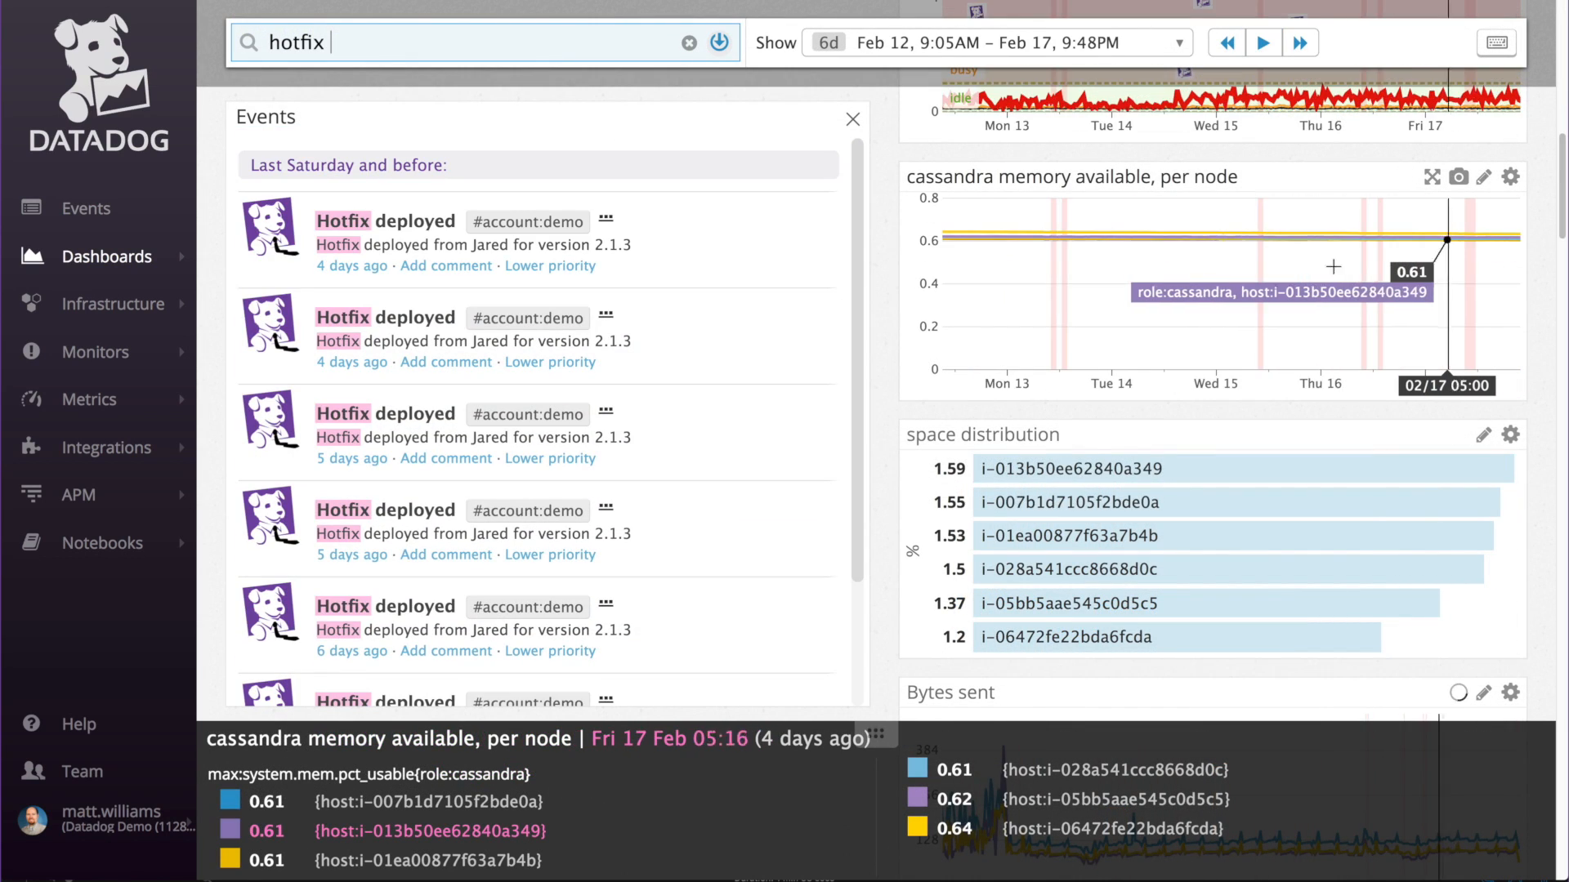
- Examine system.mem.free against the hotfix events one timeframe forward and two timeframes back
scroll(1274, 286, up, 8)
scroll(1241, 250, up, 1)
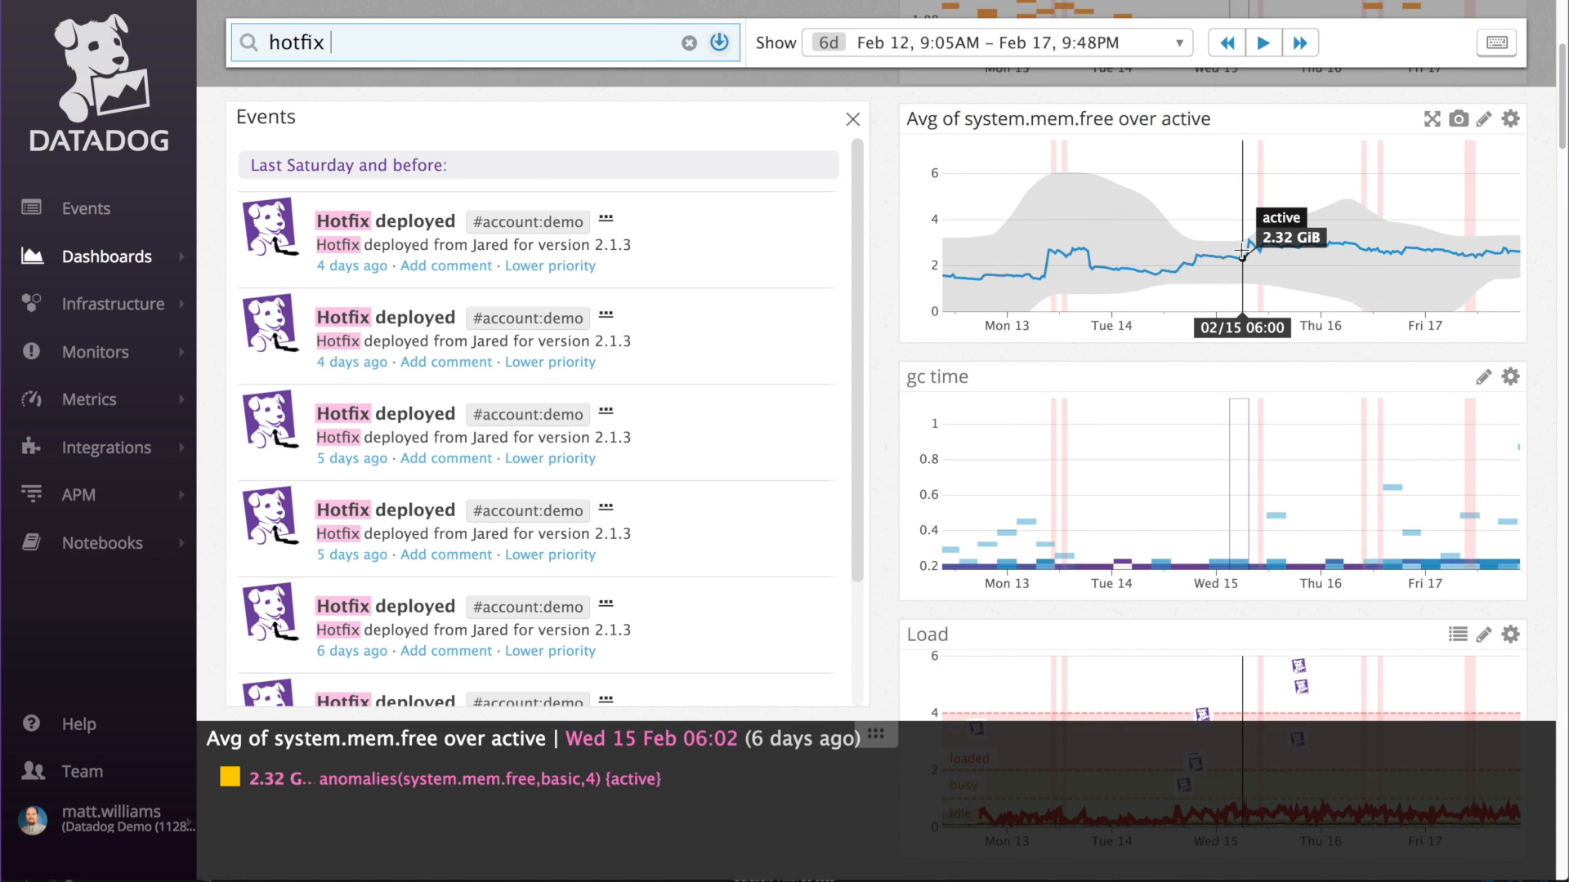
click(1300, 43)
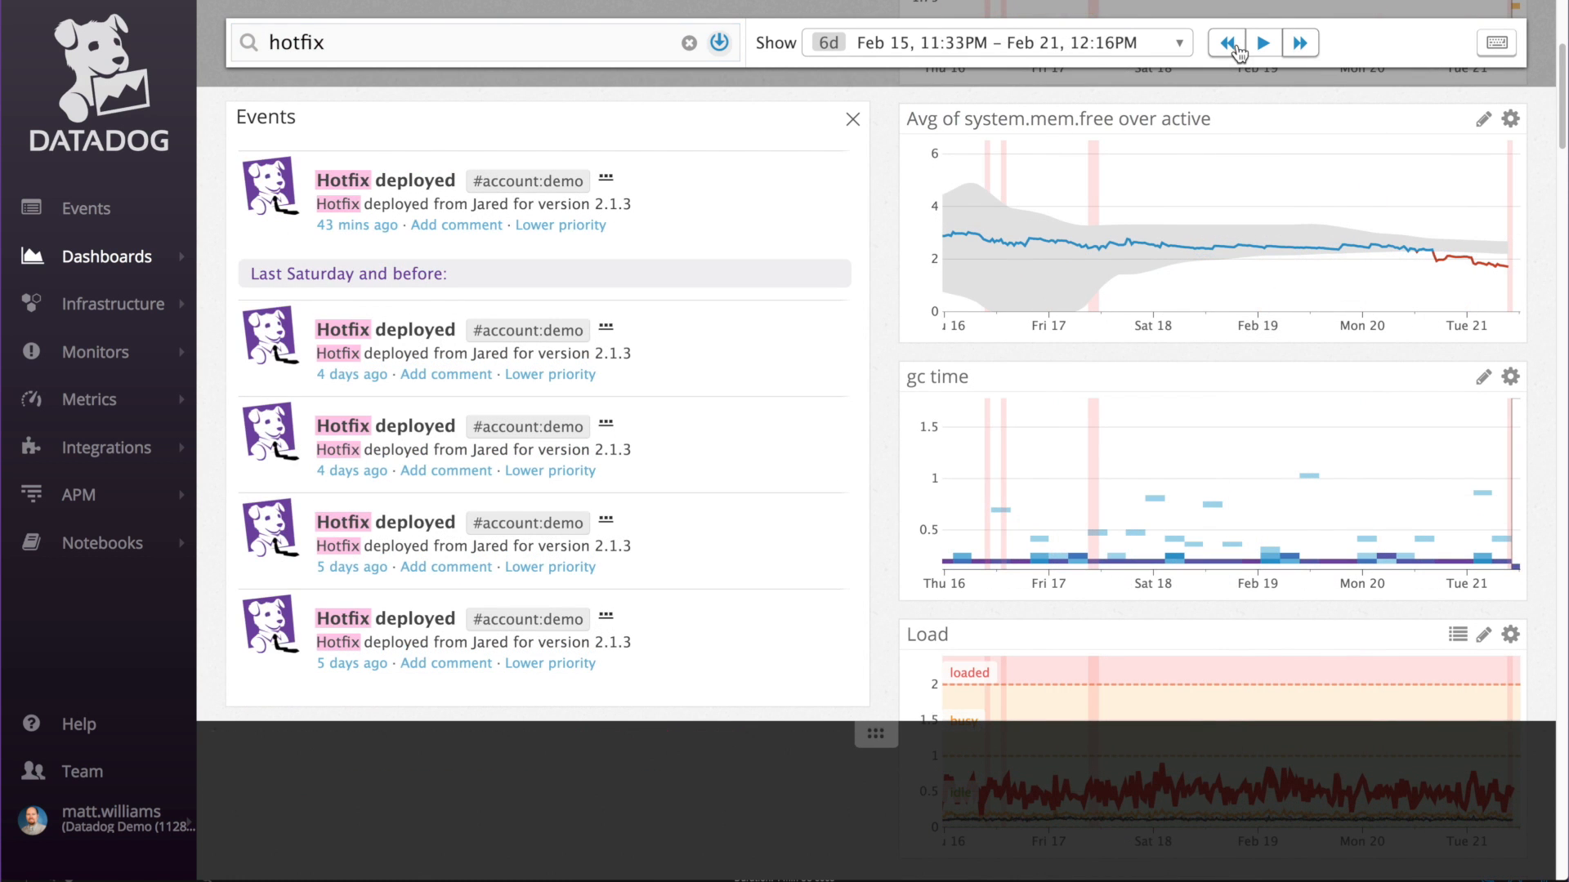
click(1227, 42)
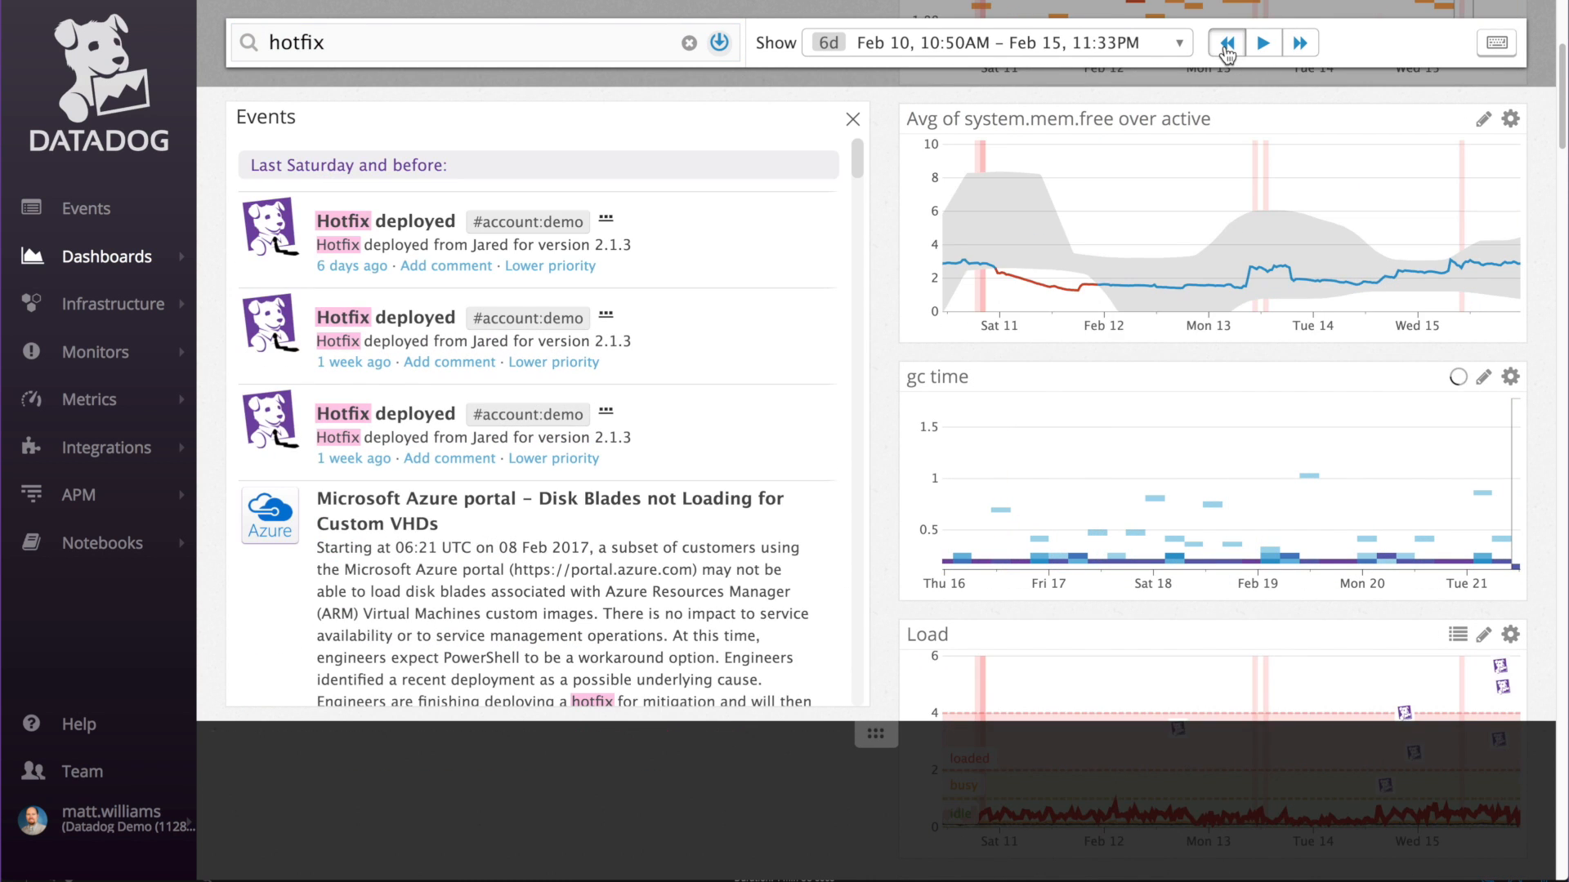
click(1226, 42)
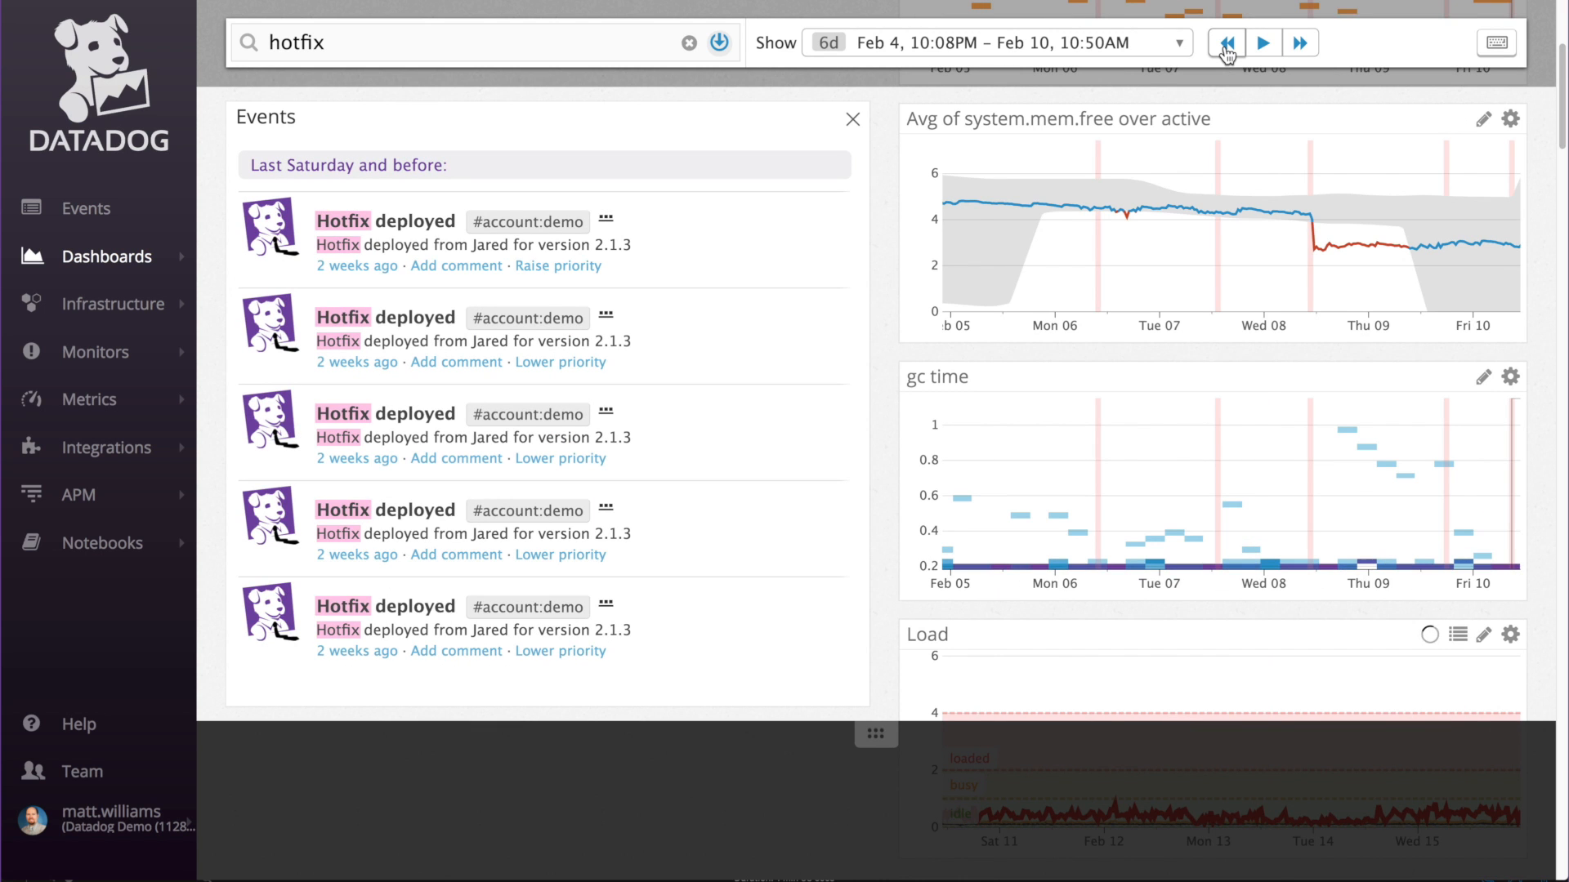
- Show The Past Week and comment "Is this something we should be concerned with?" with a mention on a boxed recent dip in system.mem.free
click(1168, 42)
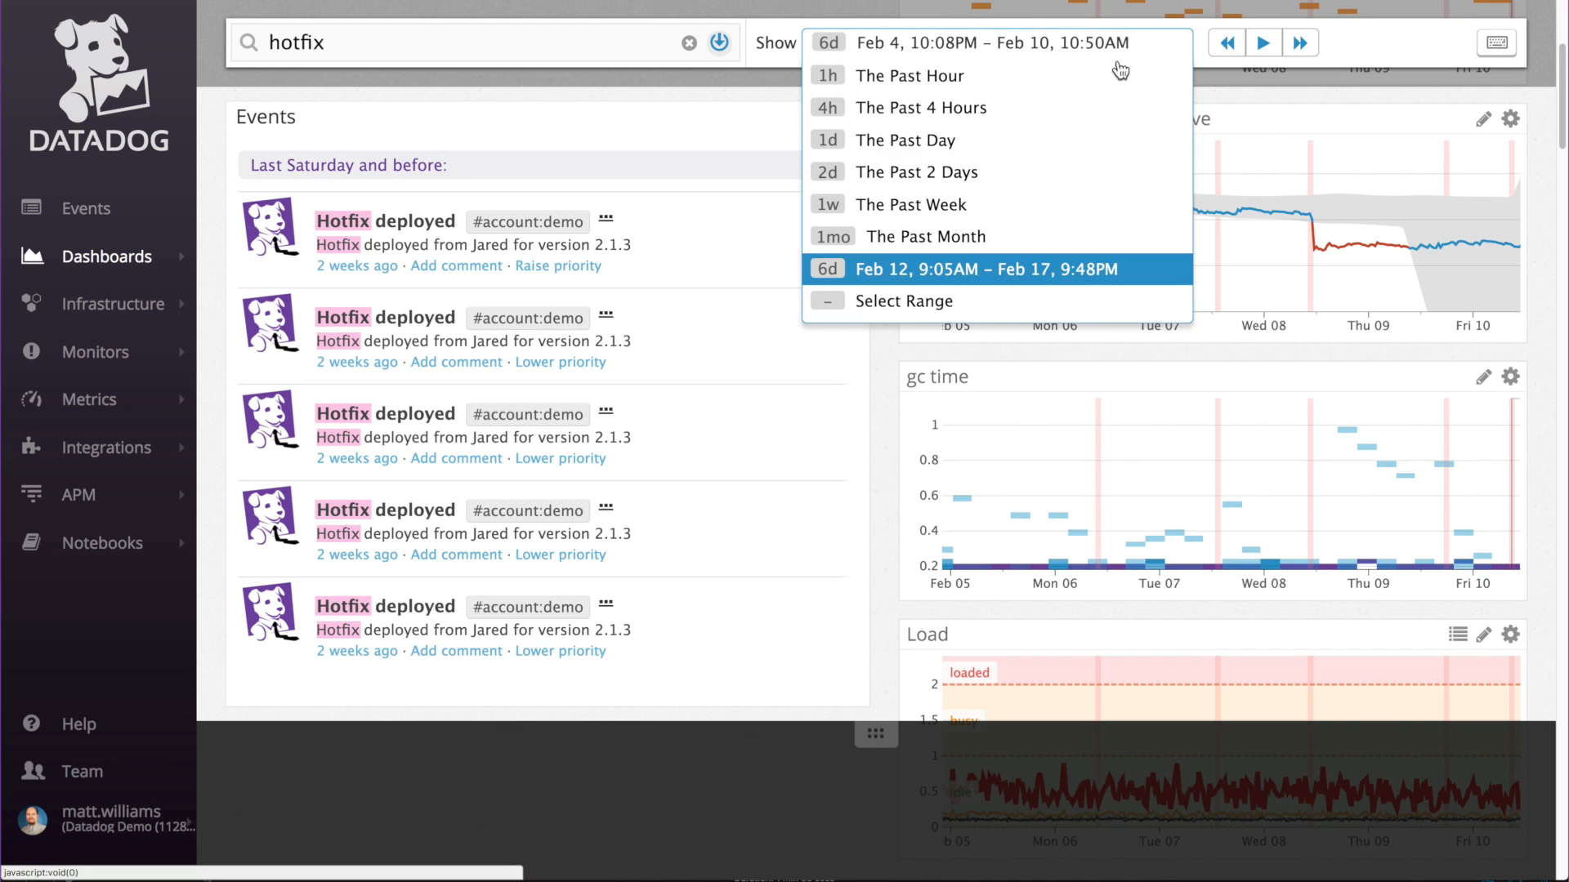
click(1011, 152)
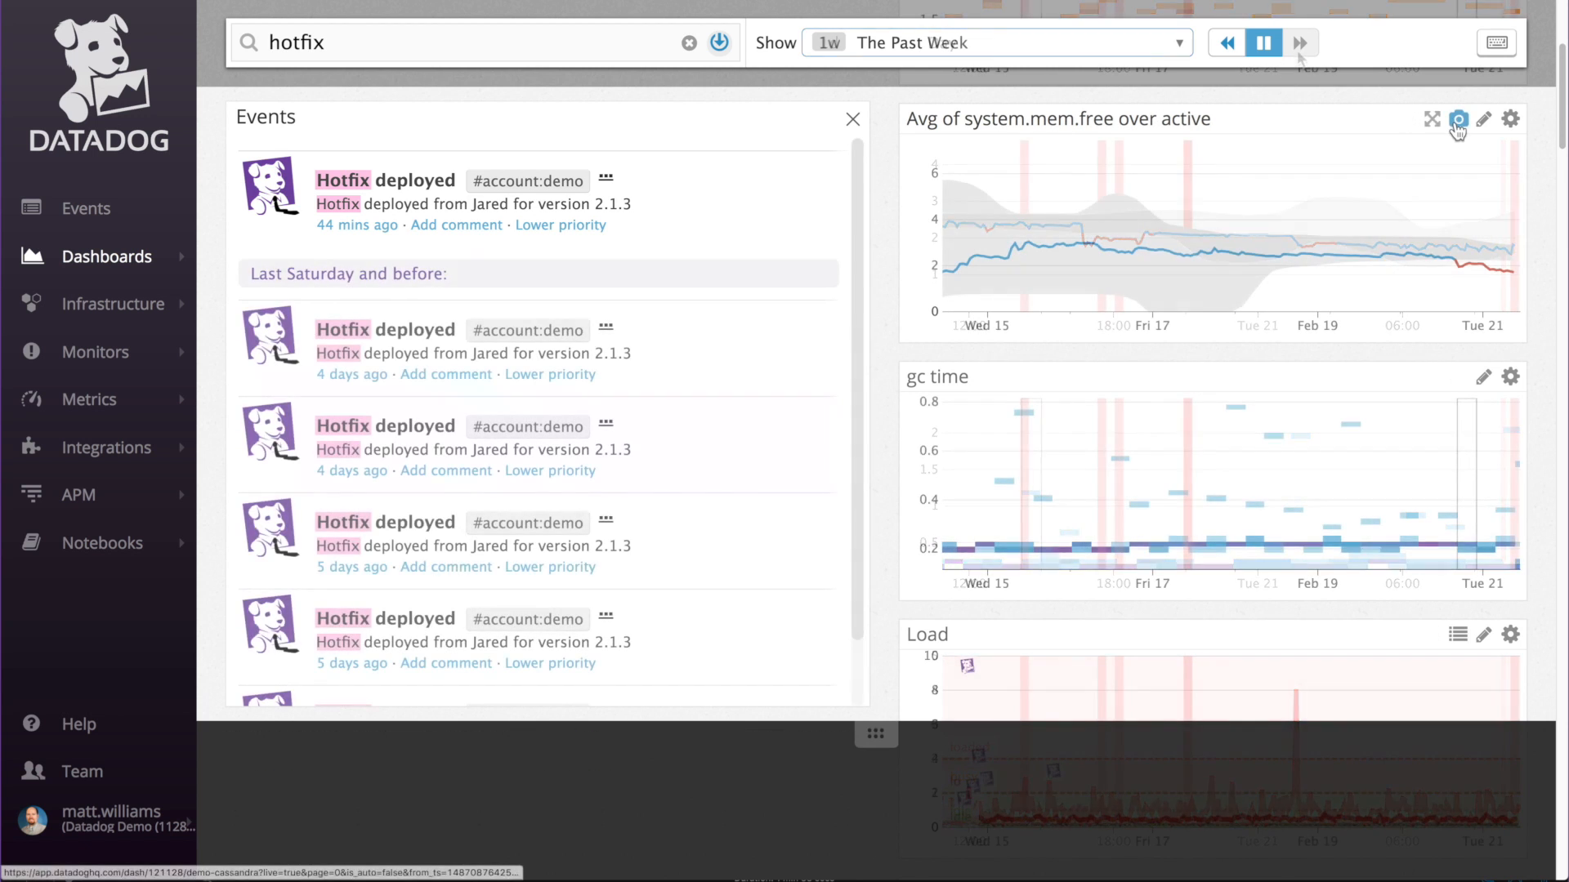
click(1456, 121)
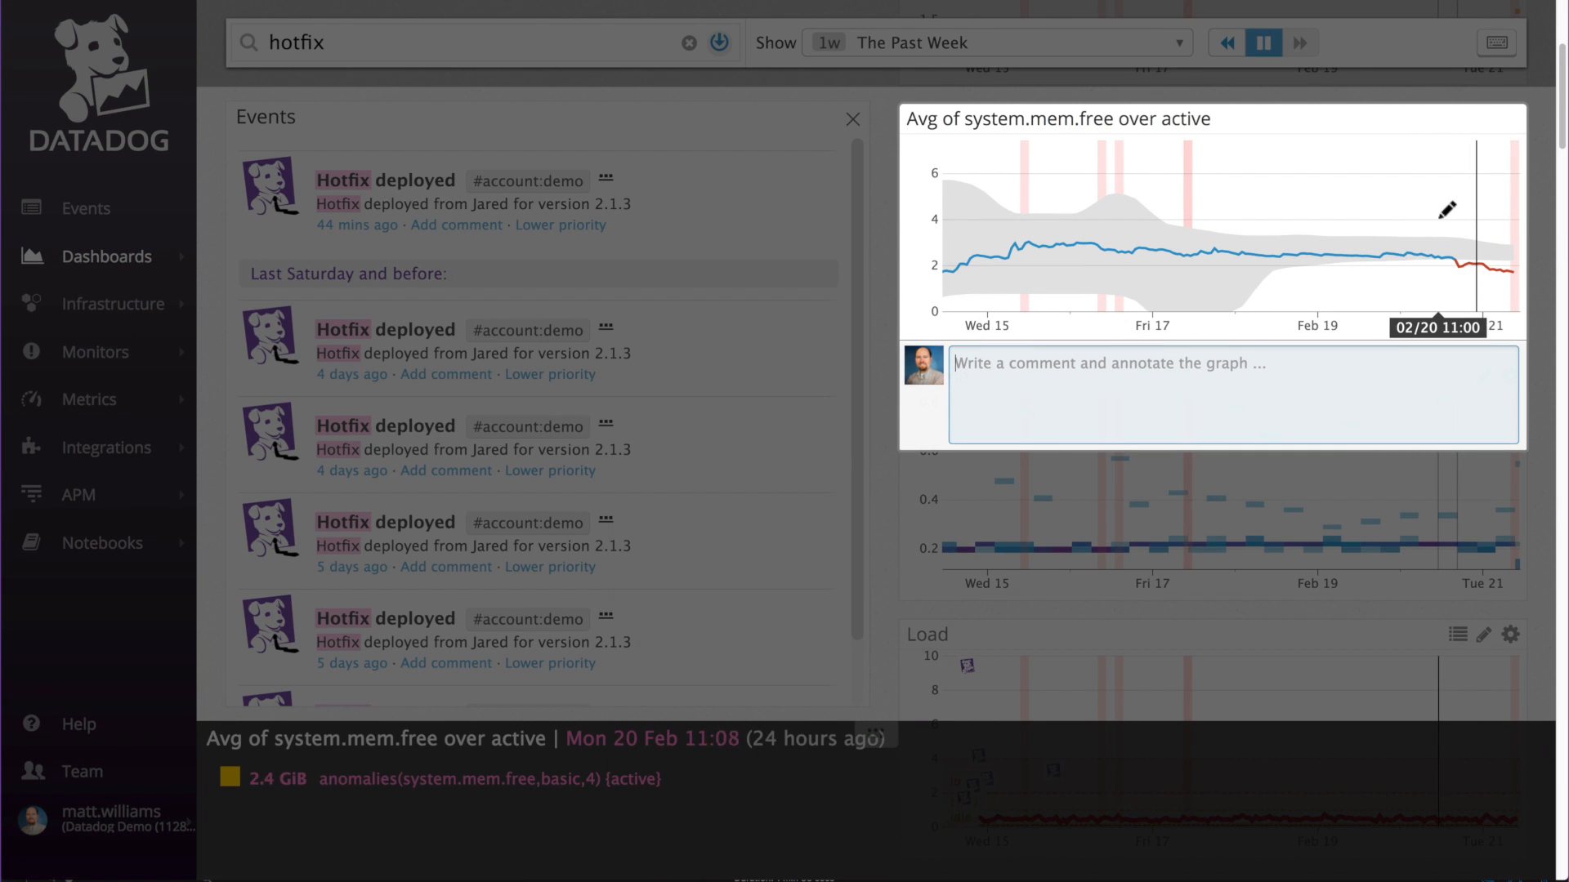
drag(1433, 222, 1509, 297)
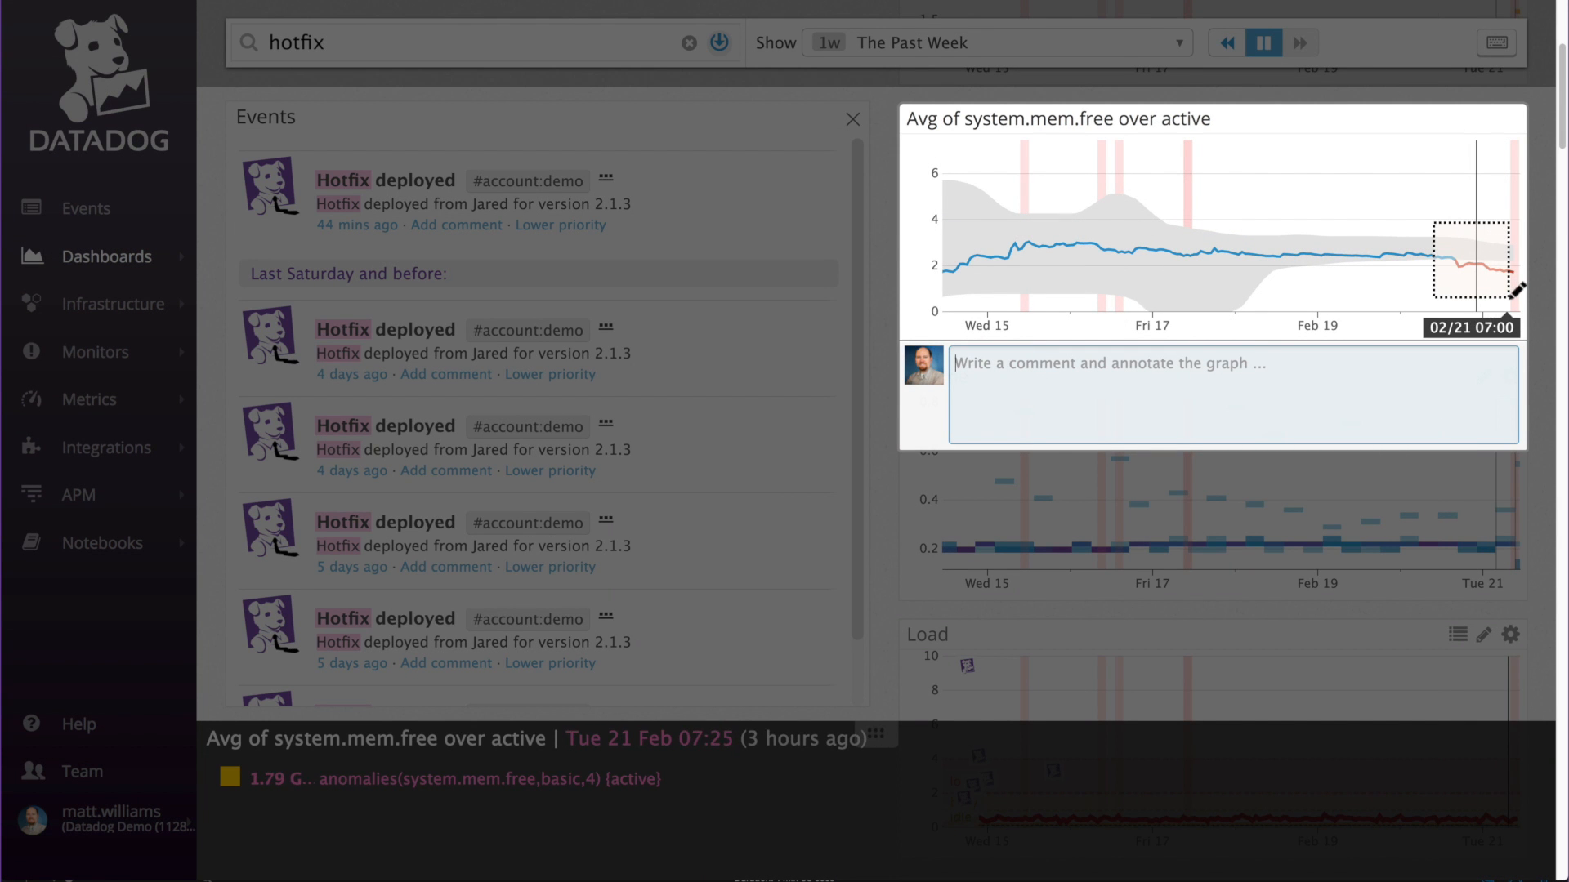
text(Is this something we should be concerned with? @demoslded)
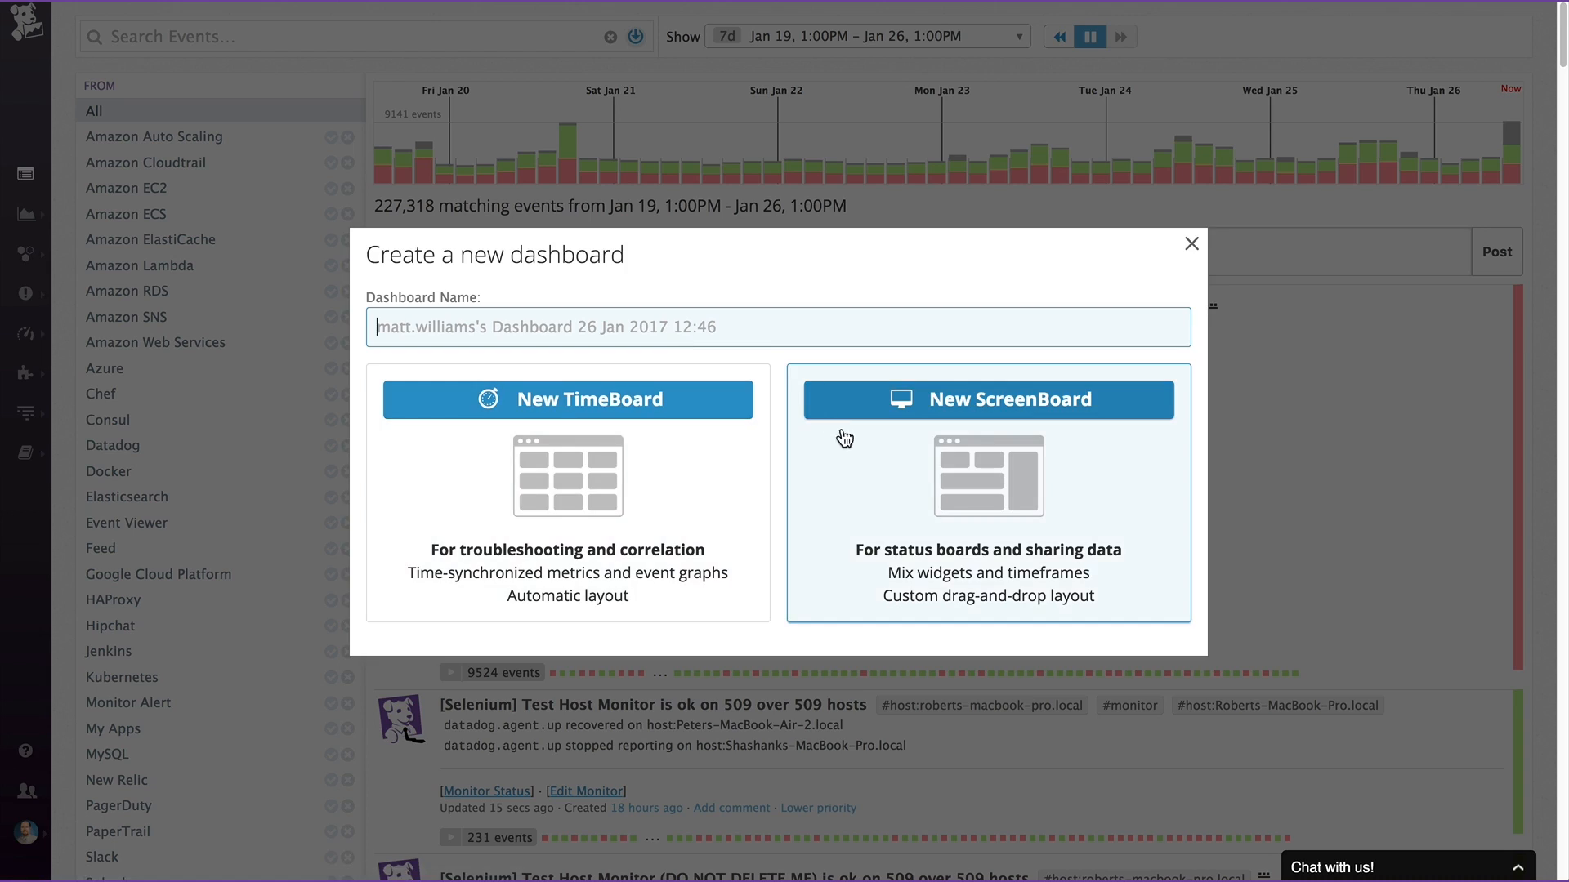
- Create a new ScreenBoard and add a timeseries Graph widget for system.cpu.user over The Past Hour
click(849, 445)
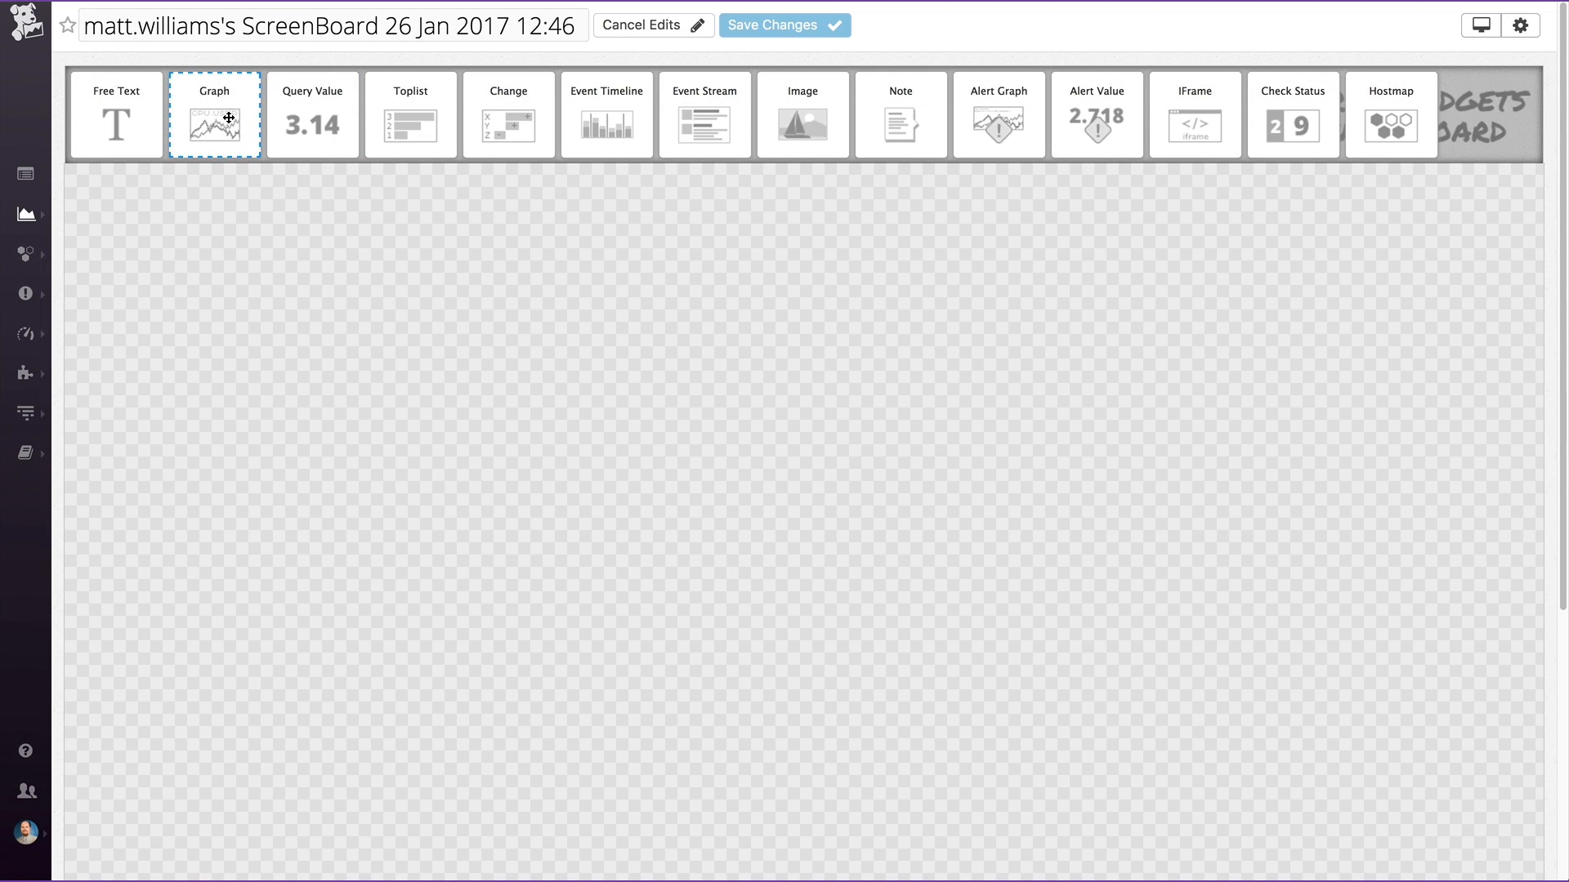
drag(229, 118, 245, 294)
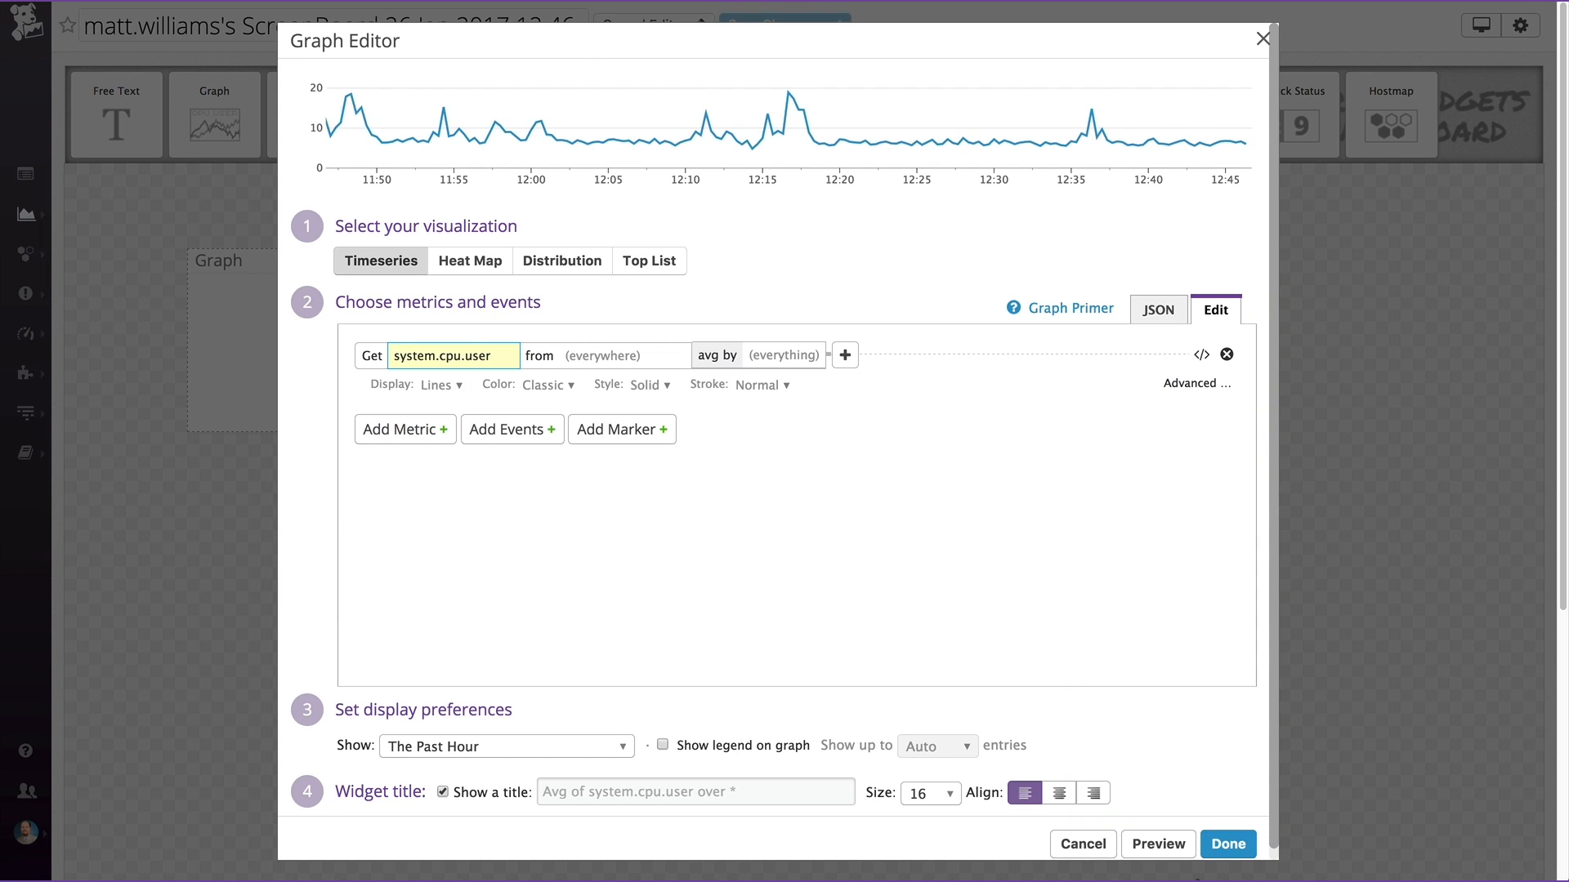
click(1226, 842)
- Reposition the Graph widget on the board and examine the timeframe options offered in its display preferences
drag(585, 322, 1159, 481)
double_click(1160, 481)
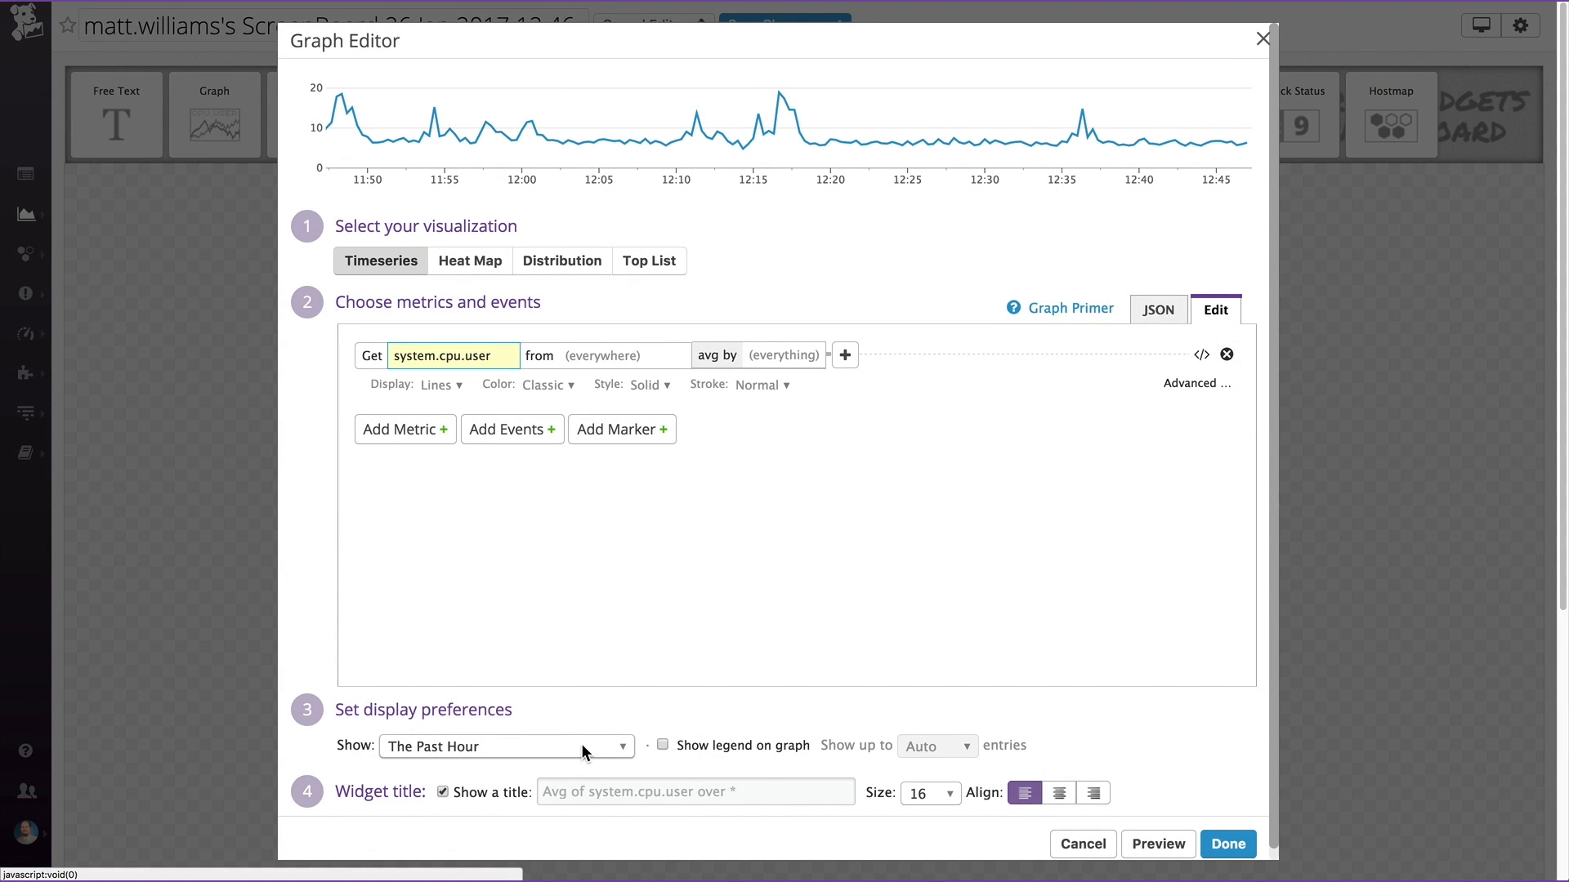
click(583, 750)
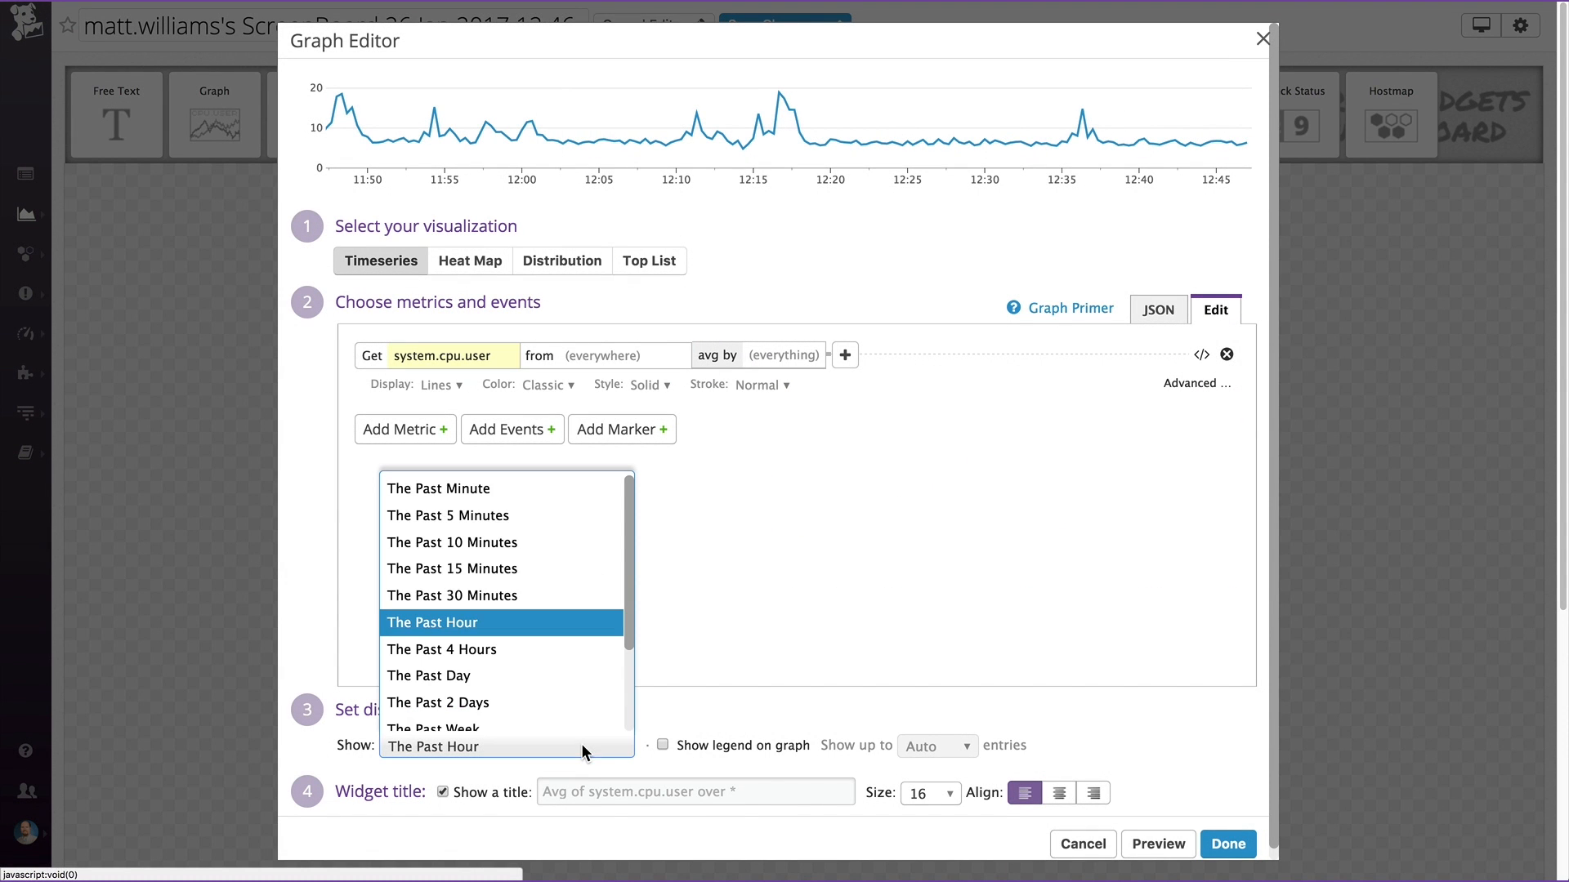
scroll(578, 707, down, 3)
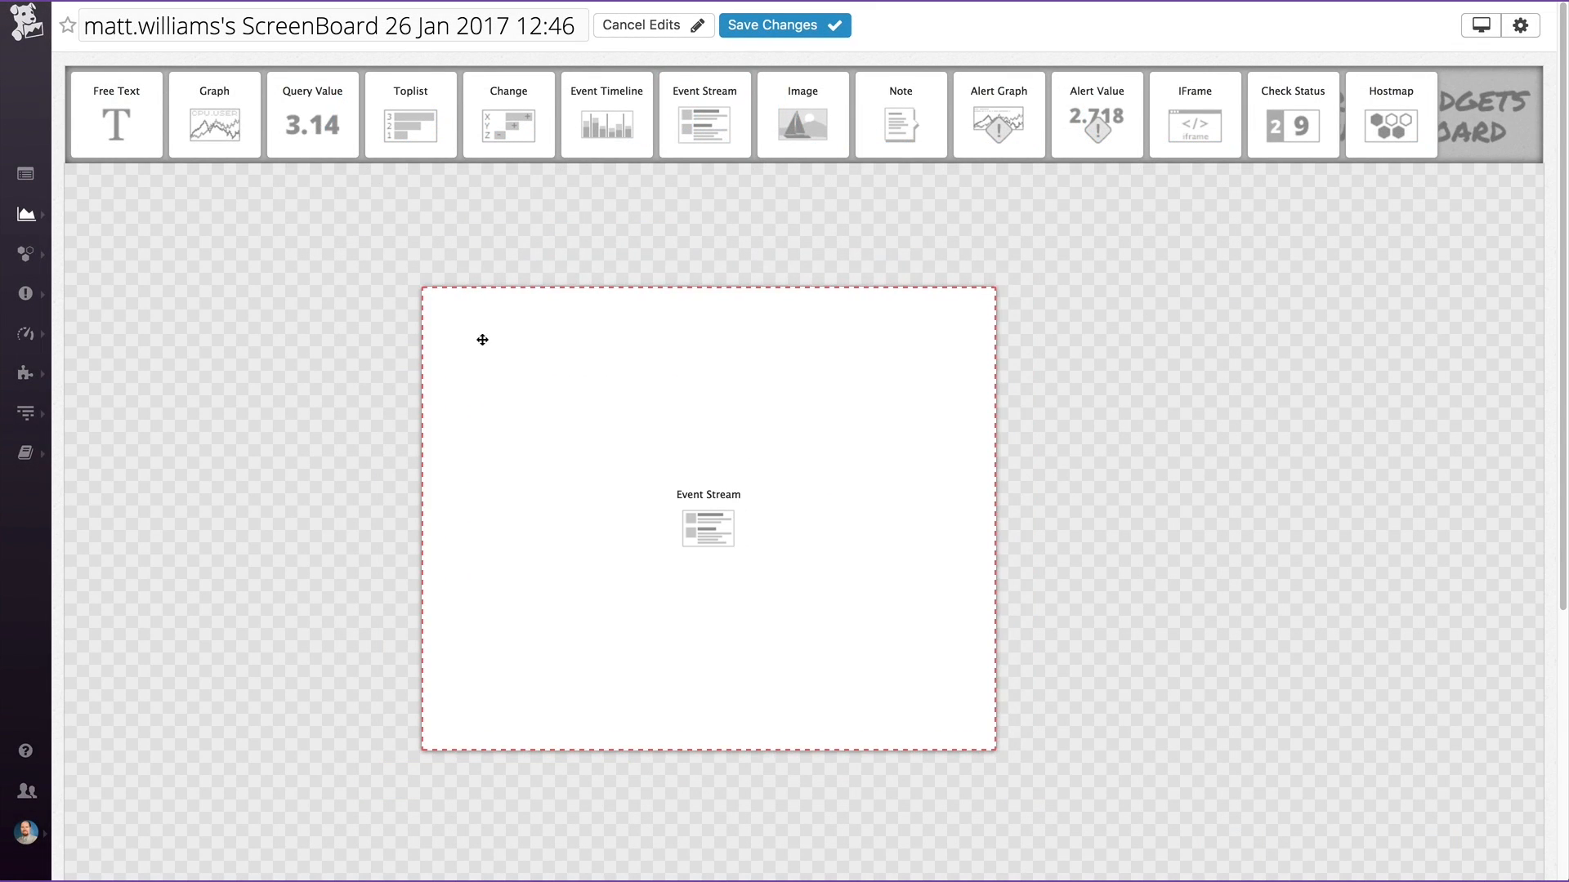
- Place an Event Stream widget in the board's upper-left corner with the search query docker over The Past Day
double_click(482, 340)
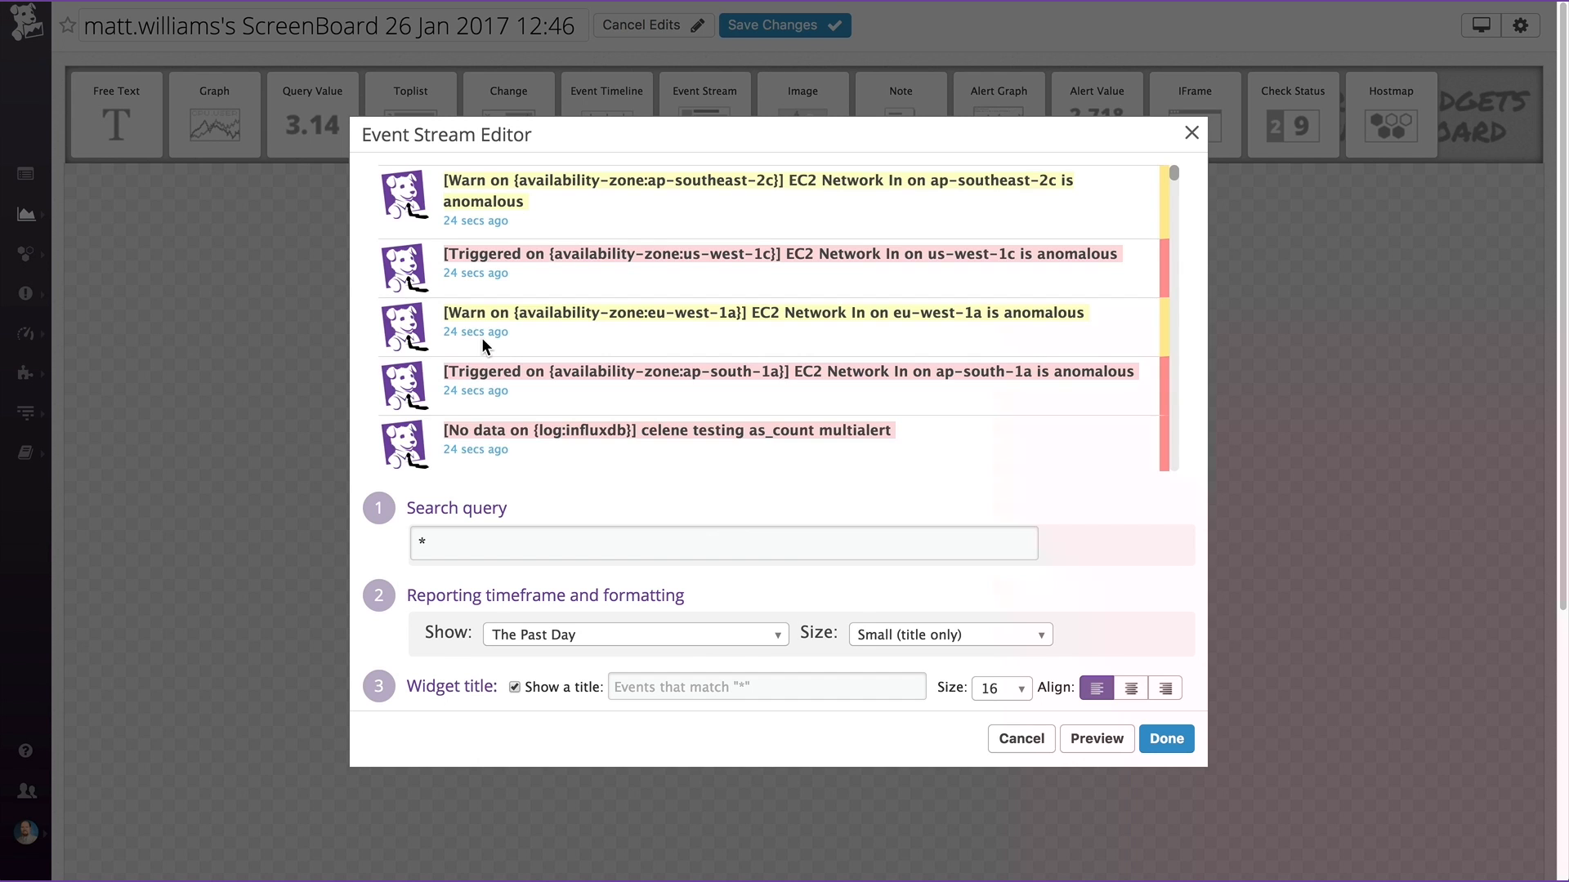
click(448, 542)
text(docker)
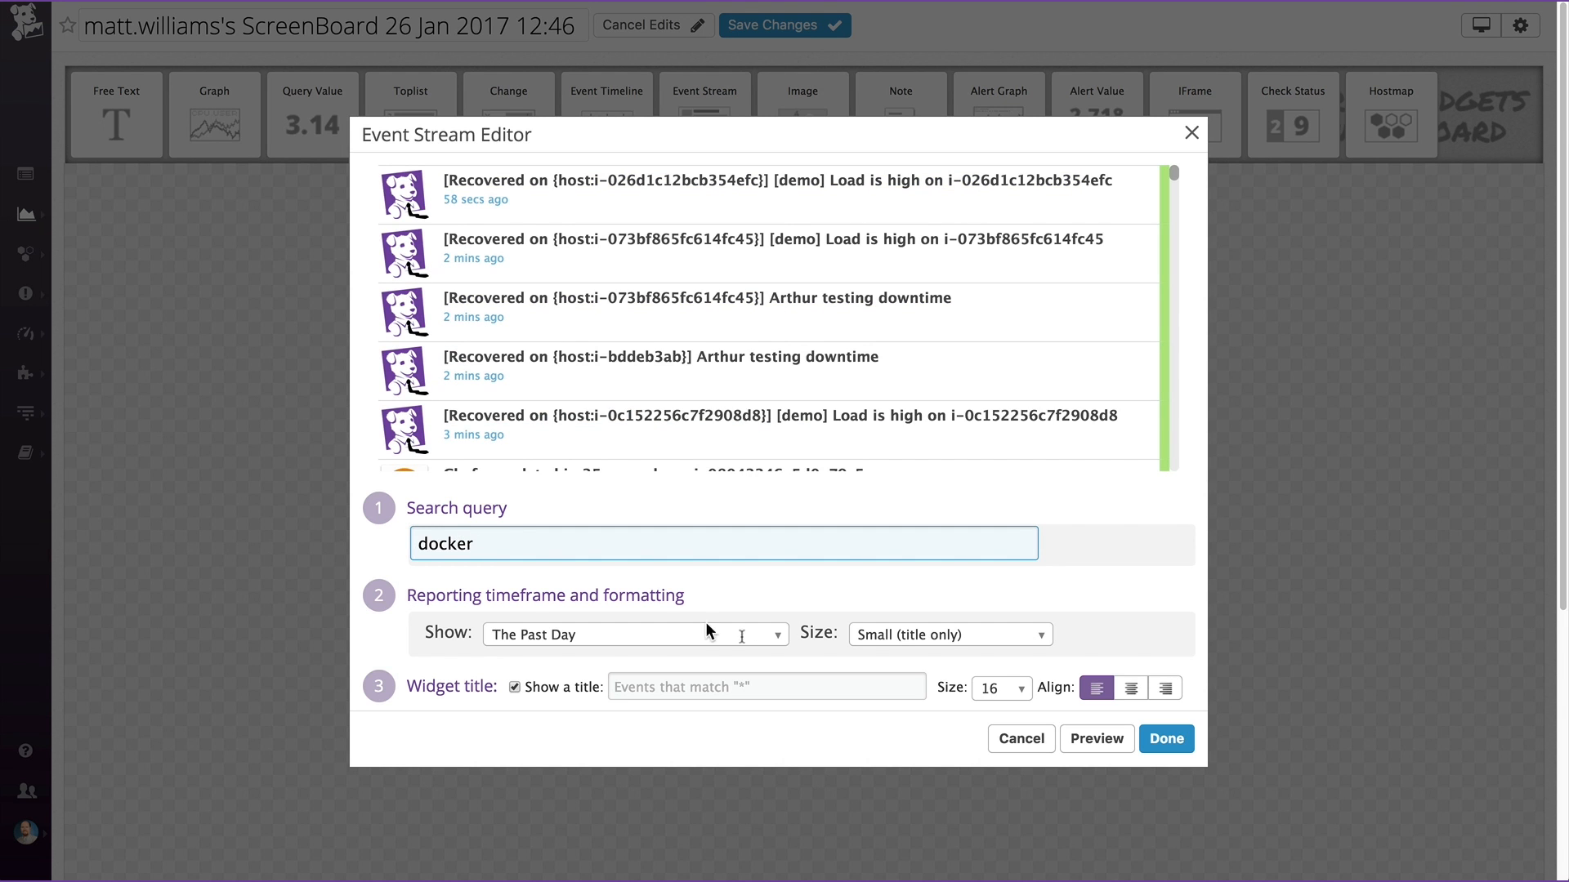
click(1166, 739)
- Add an Event Timeline widget below the event stream with the query sources:docker over The Past Week
drag(589, 120, 95, 701)
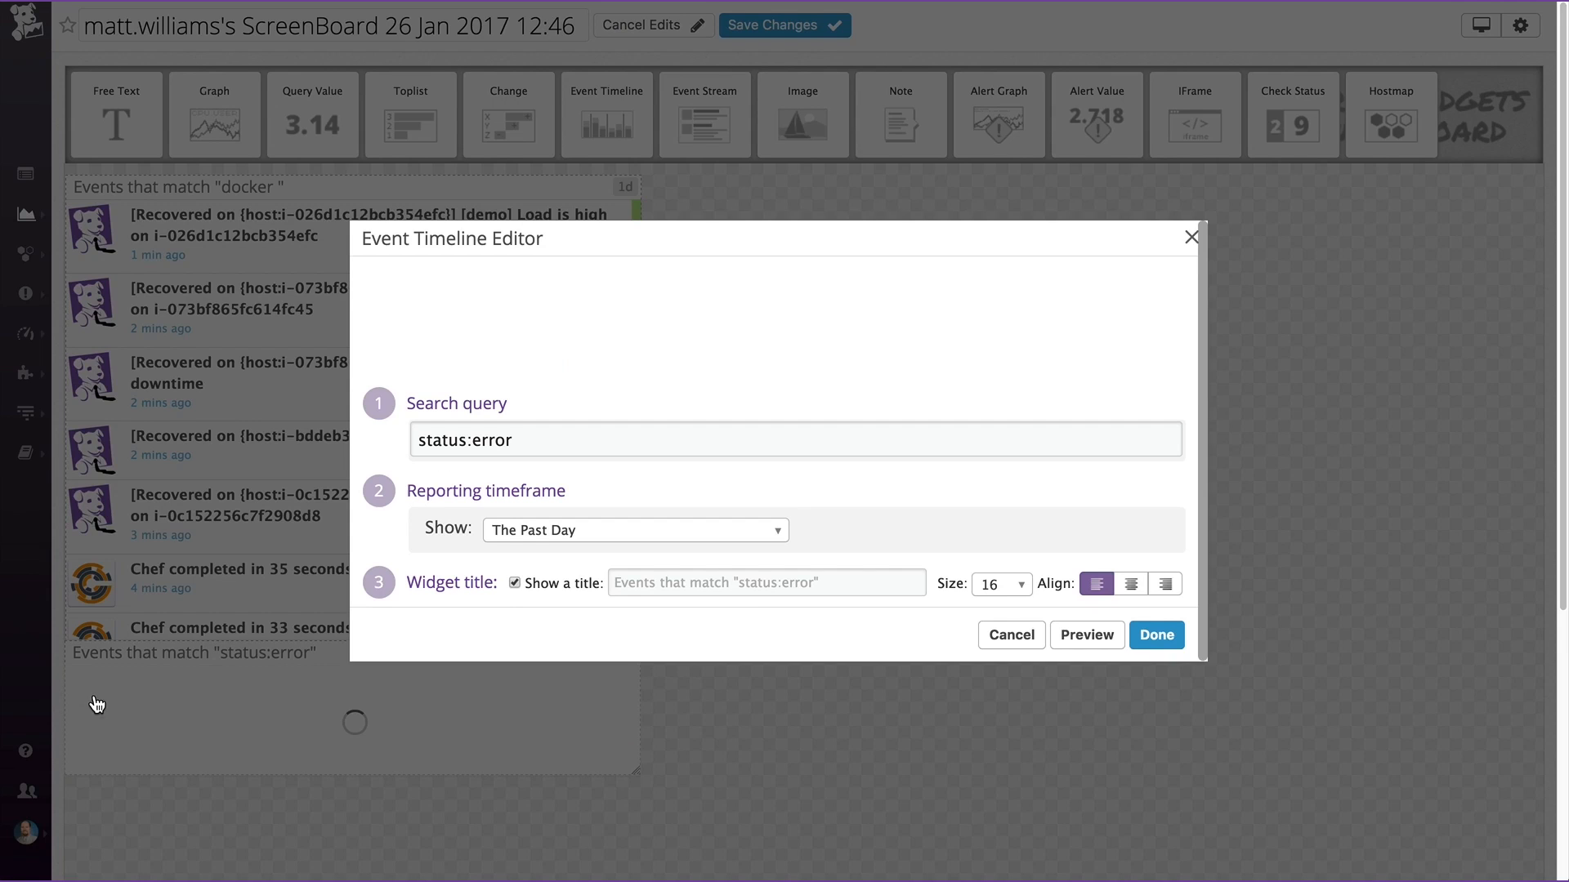
text(sources:docker)
click(562, 532)
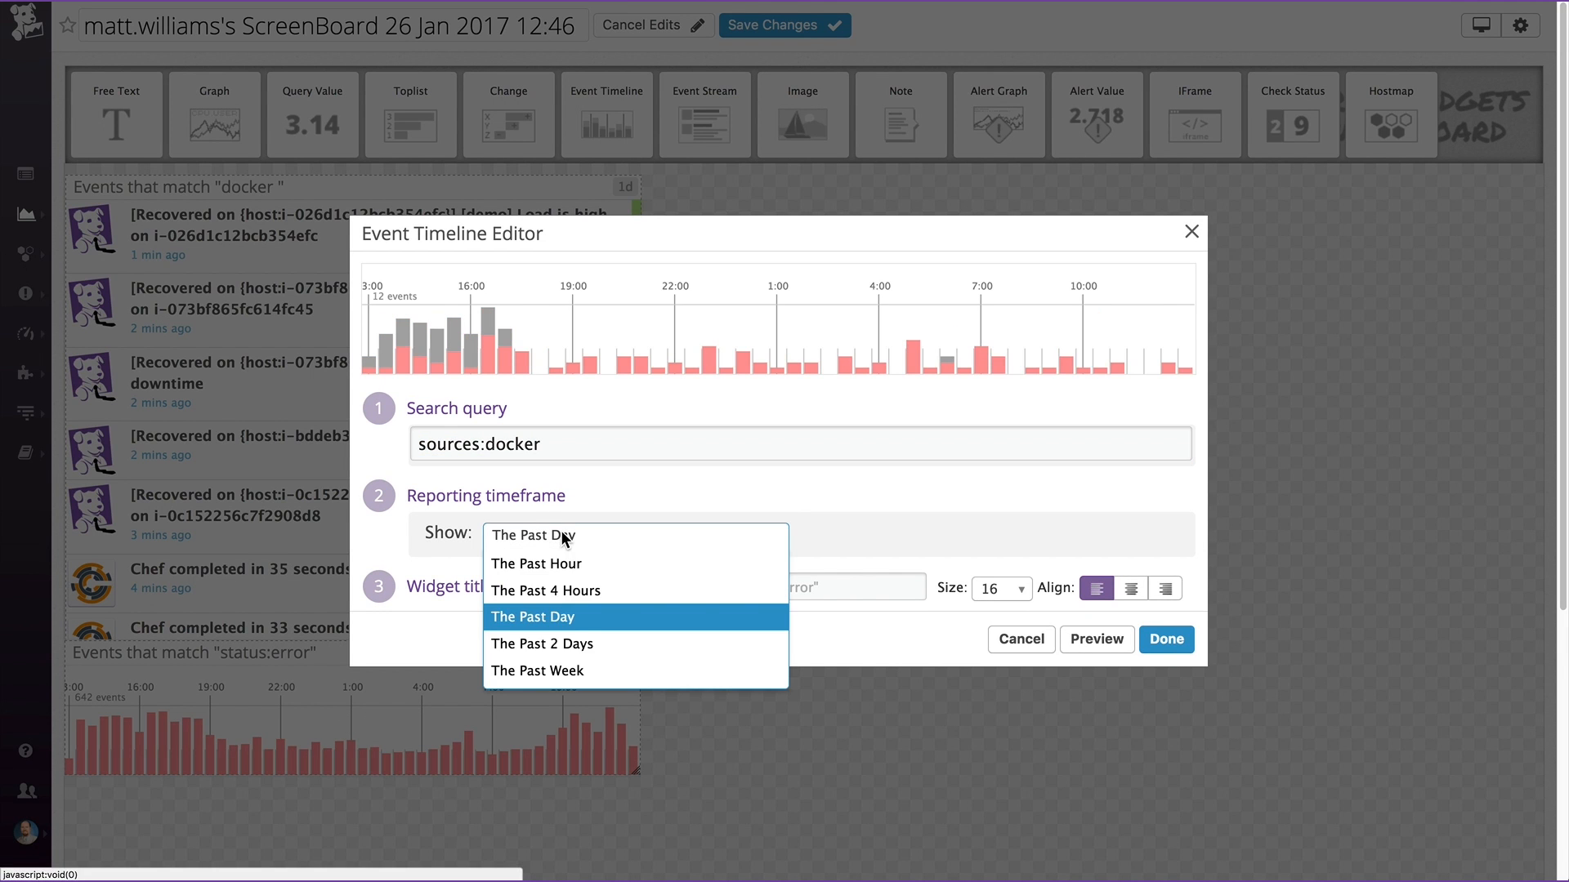
click(564, 677)
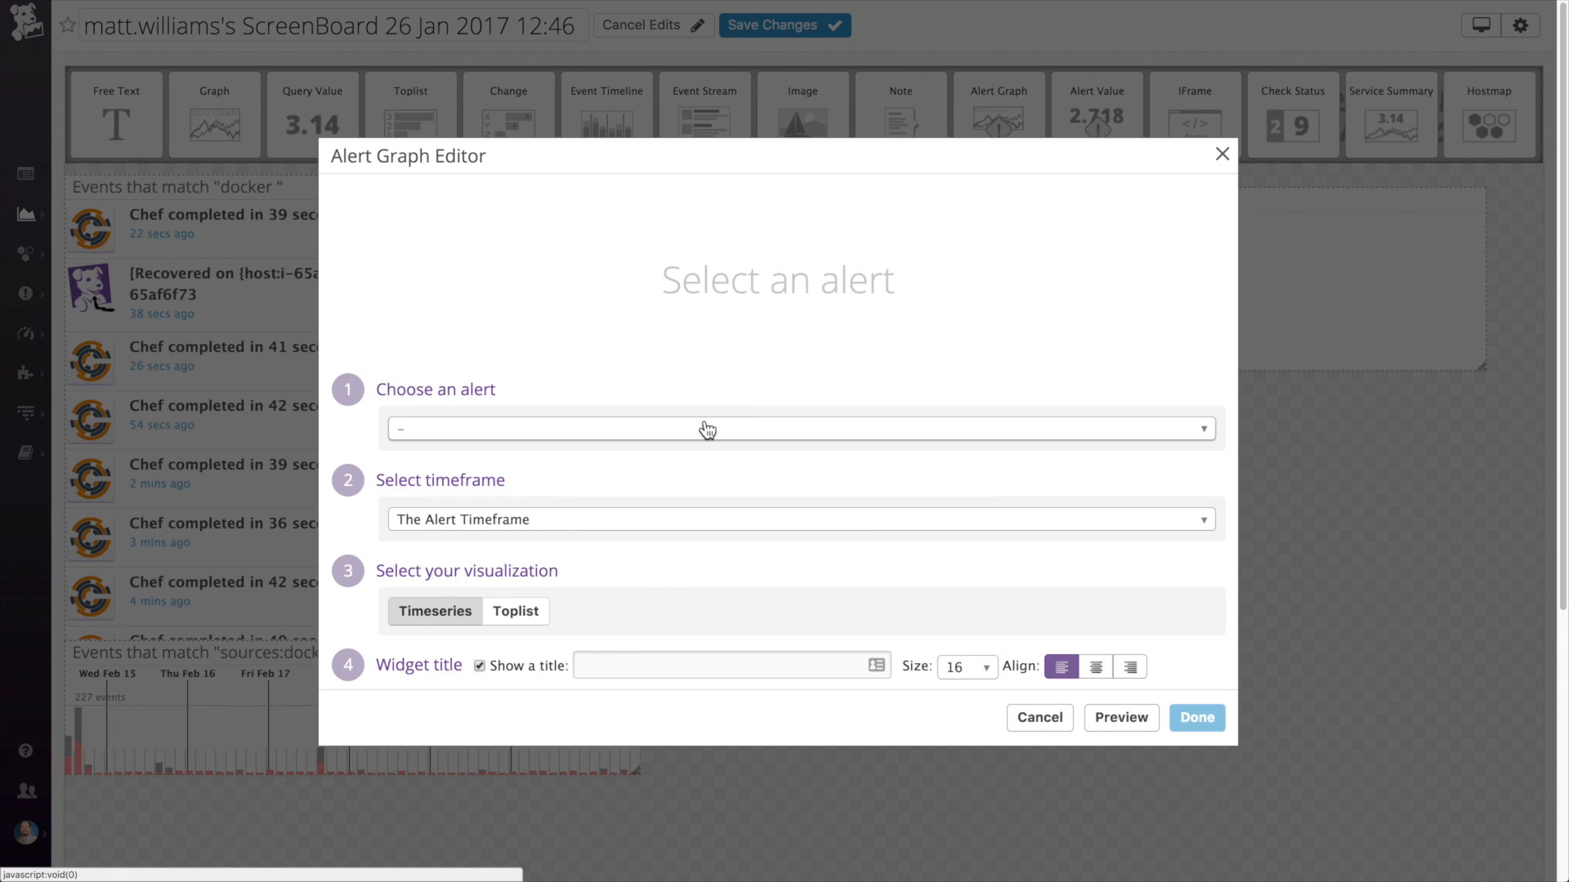
- Add an Alert Graph for the alert "A Docker container has stopped on host" and a Check Status widget for Agent Up
click(707, 430)
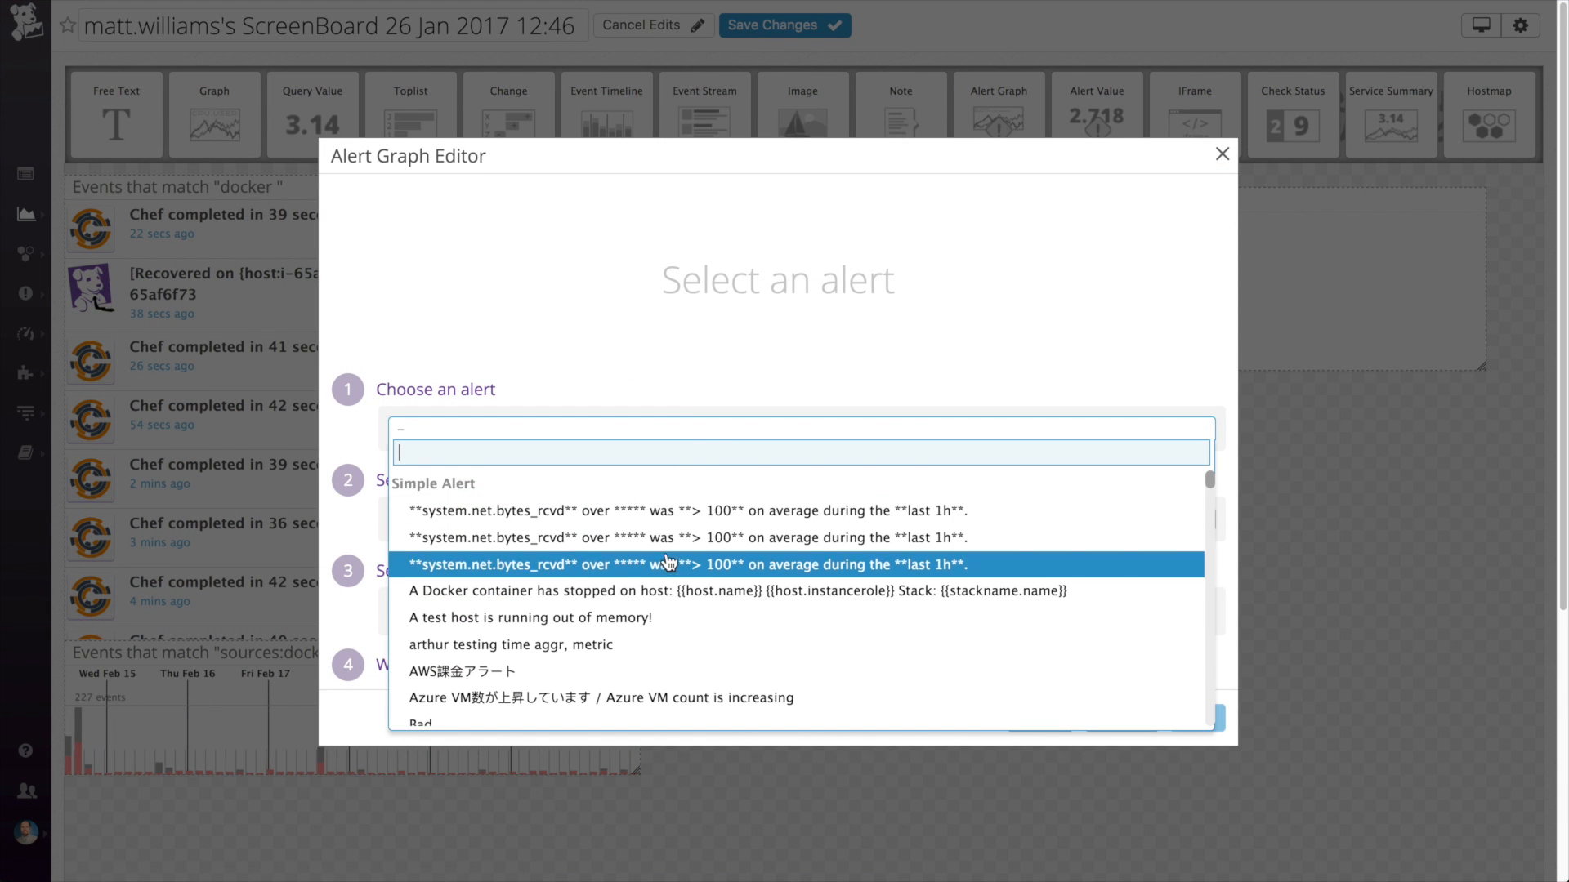
click(669, 592)
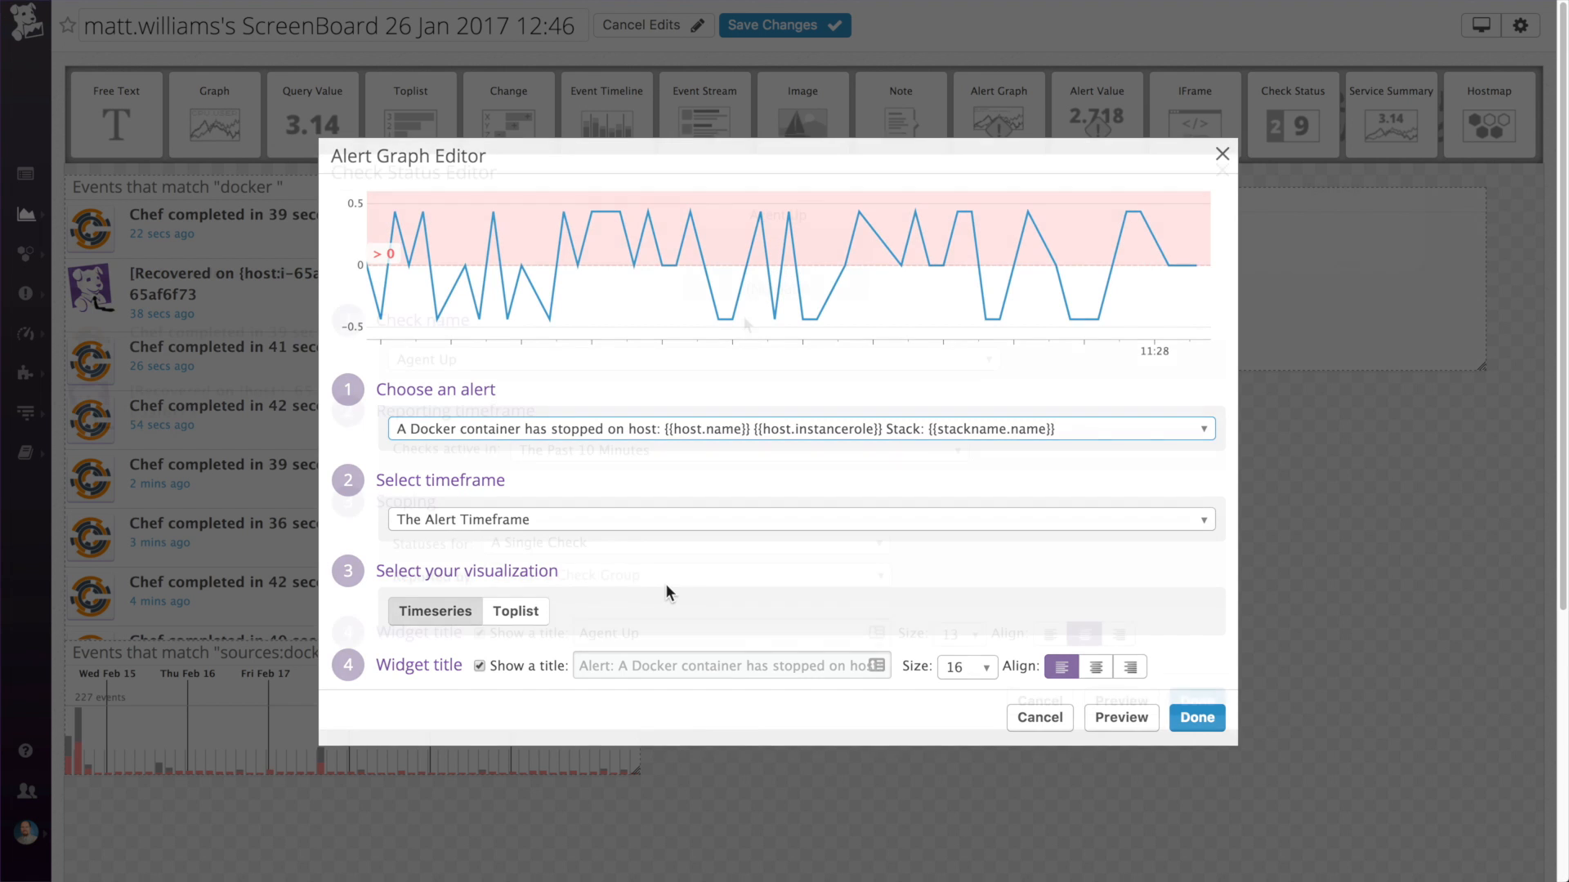
click(738, 353)
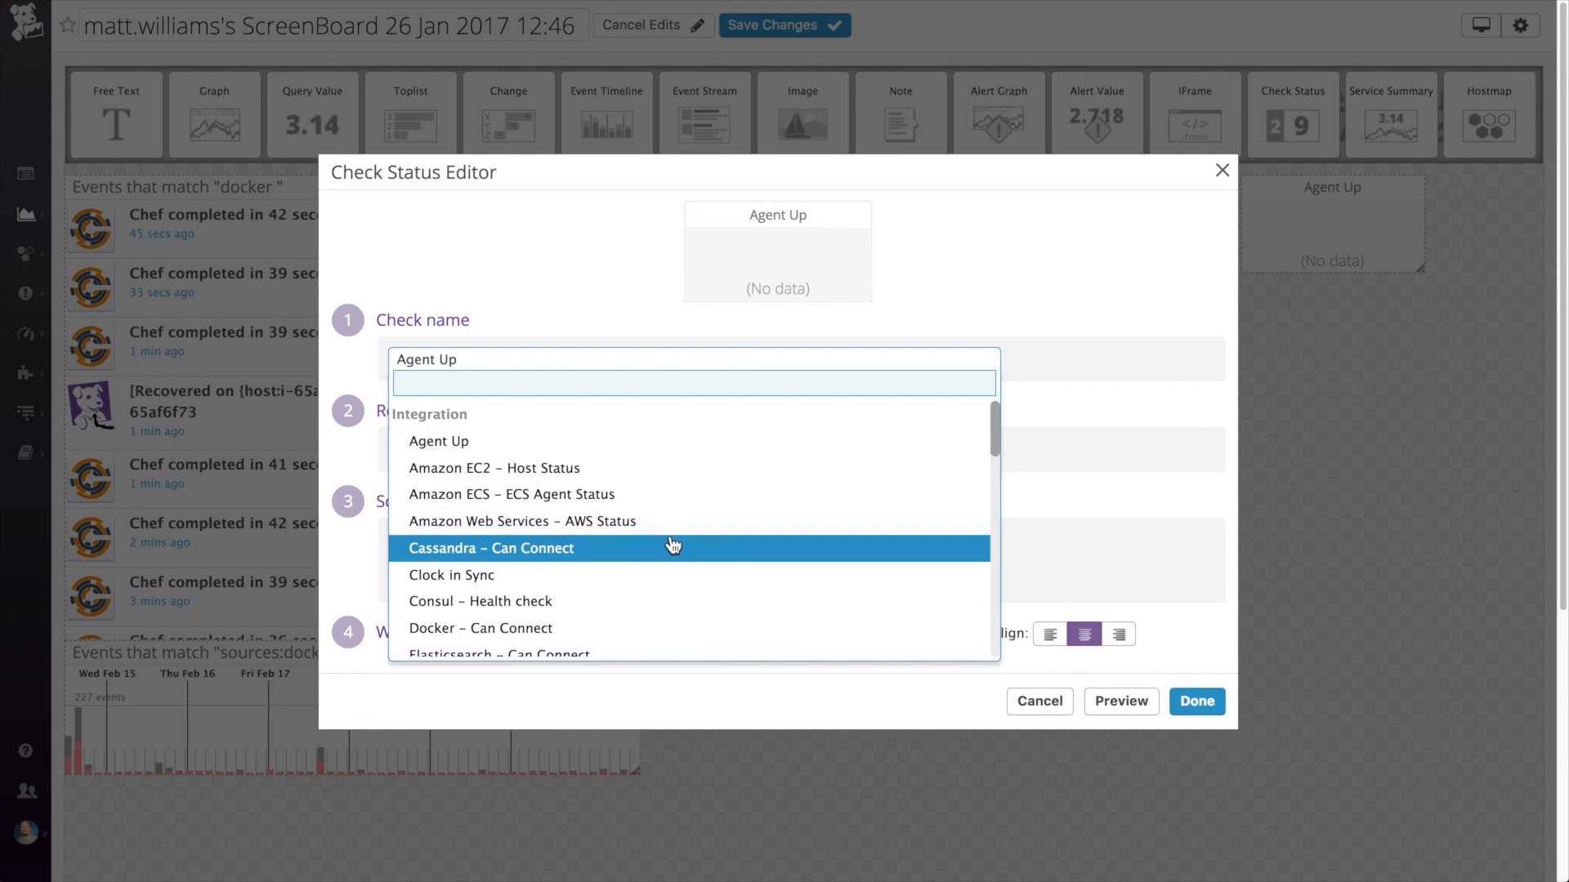
click(672, 548)
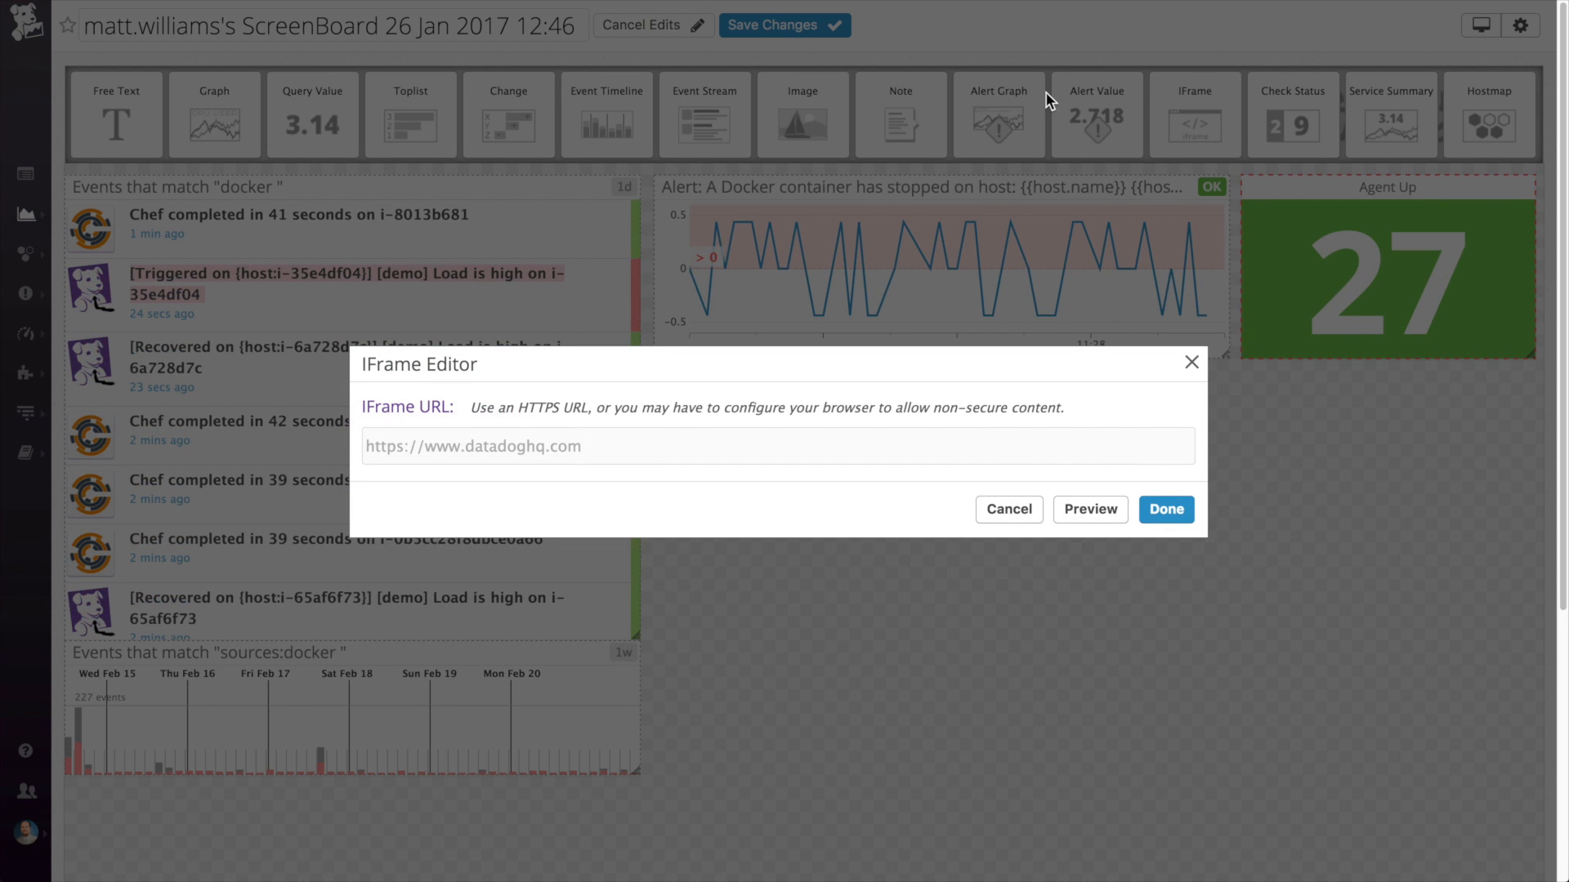
click(581, 448)
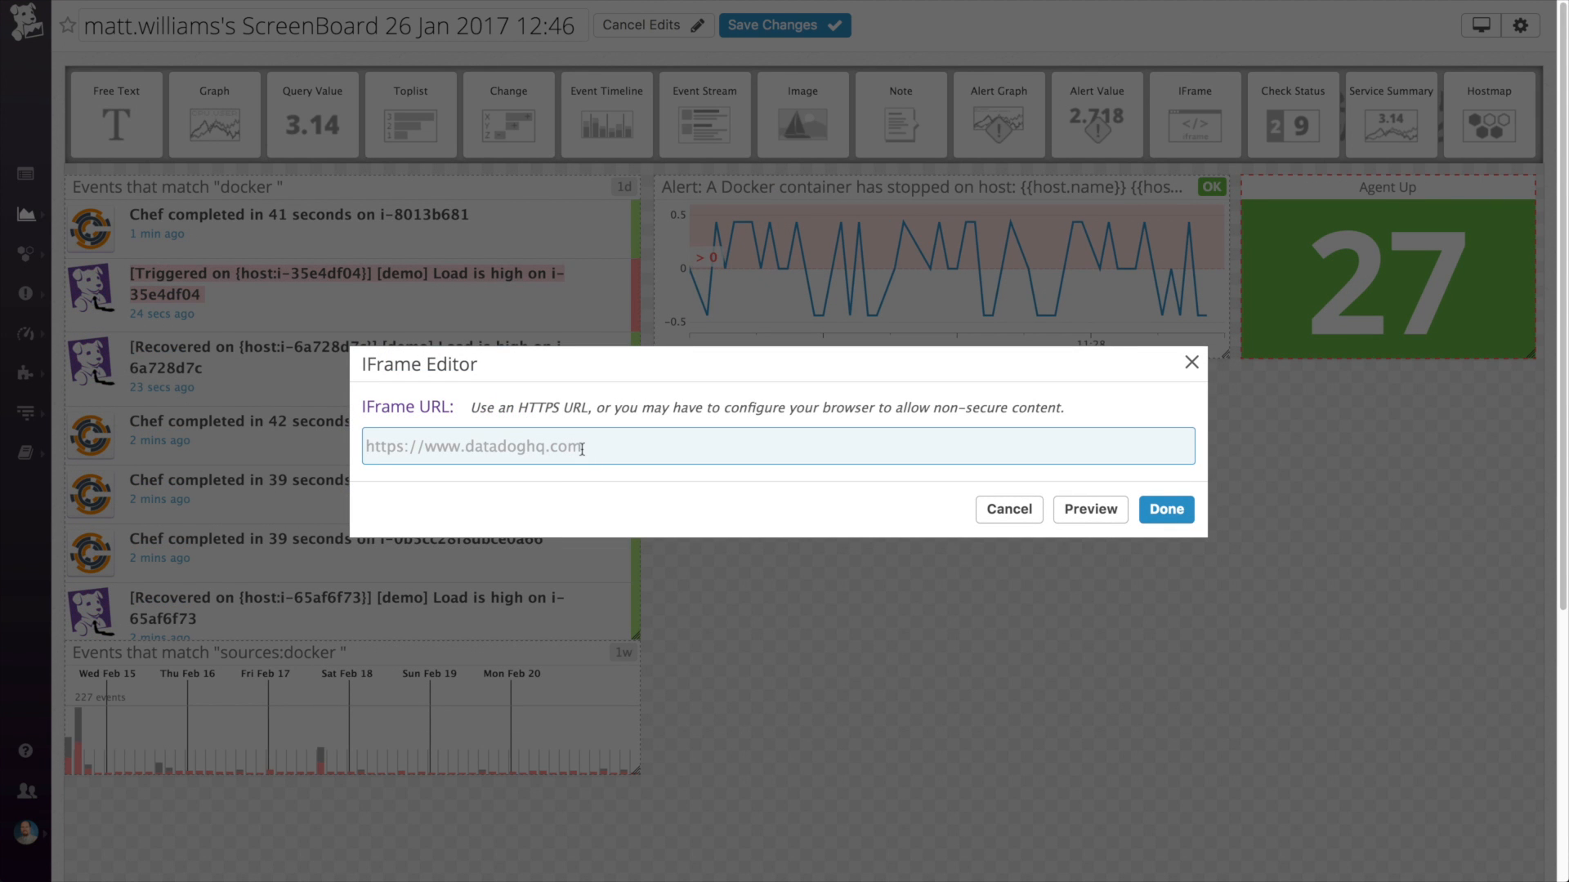
text(https://status.datadoghq.com)
click(1184, 511)
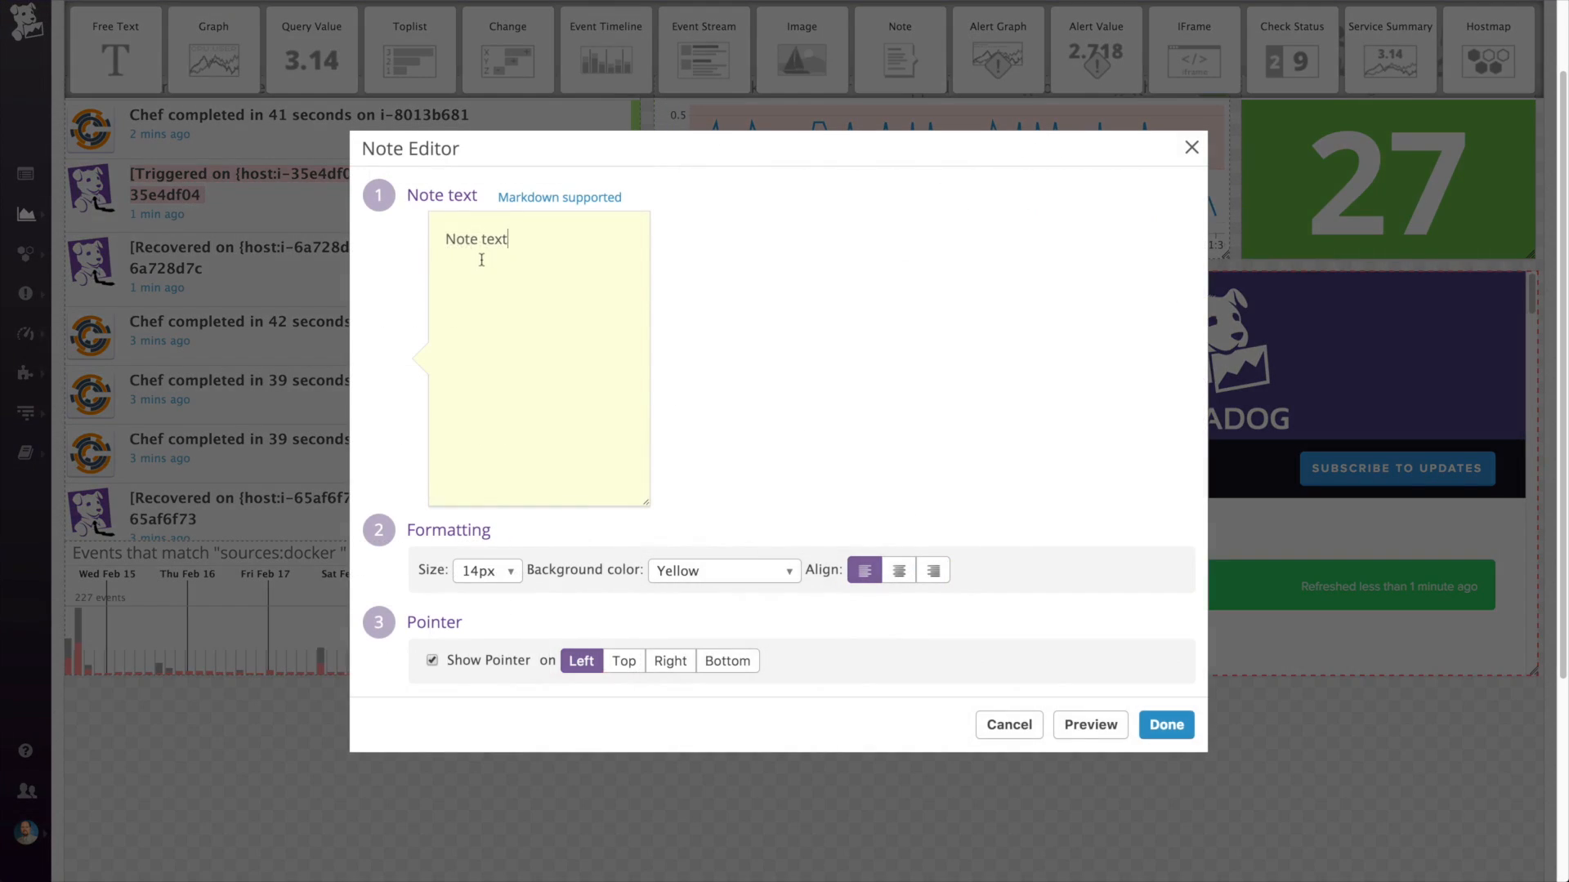
- Add a yellow note reading "Current Datadog Status" beside the IFrame and shorten it to fit its text
text(Current Datadog Status)
drag(771, 473, 778, 343)
drag(777, 343, 780, 332)
drag(807, 45, 796, 374)
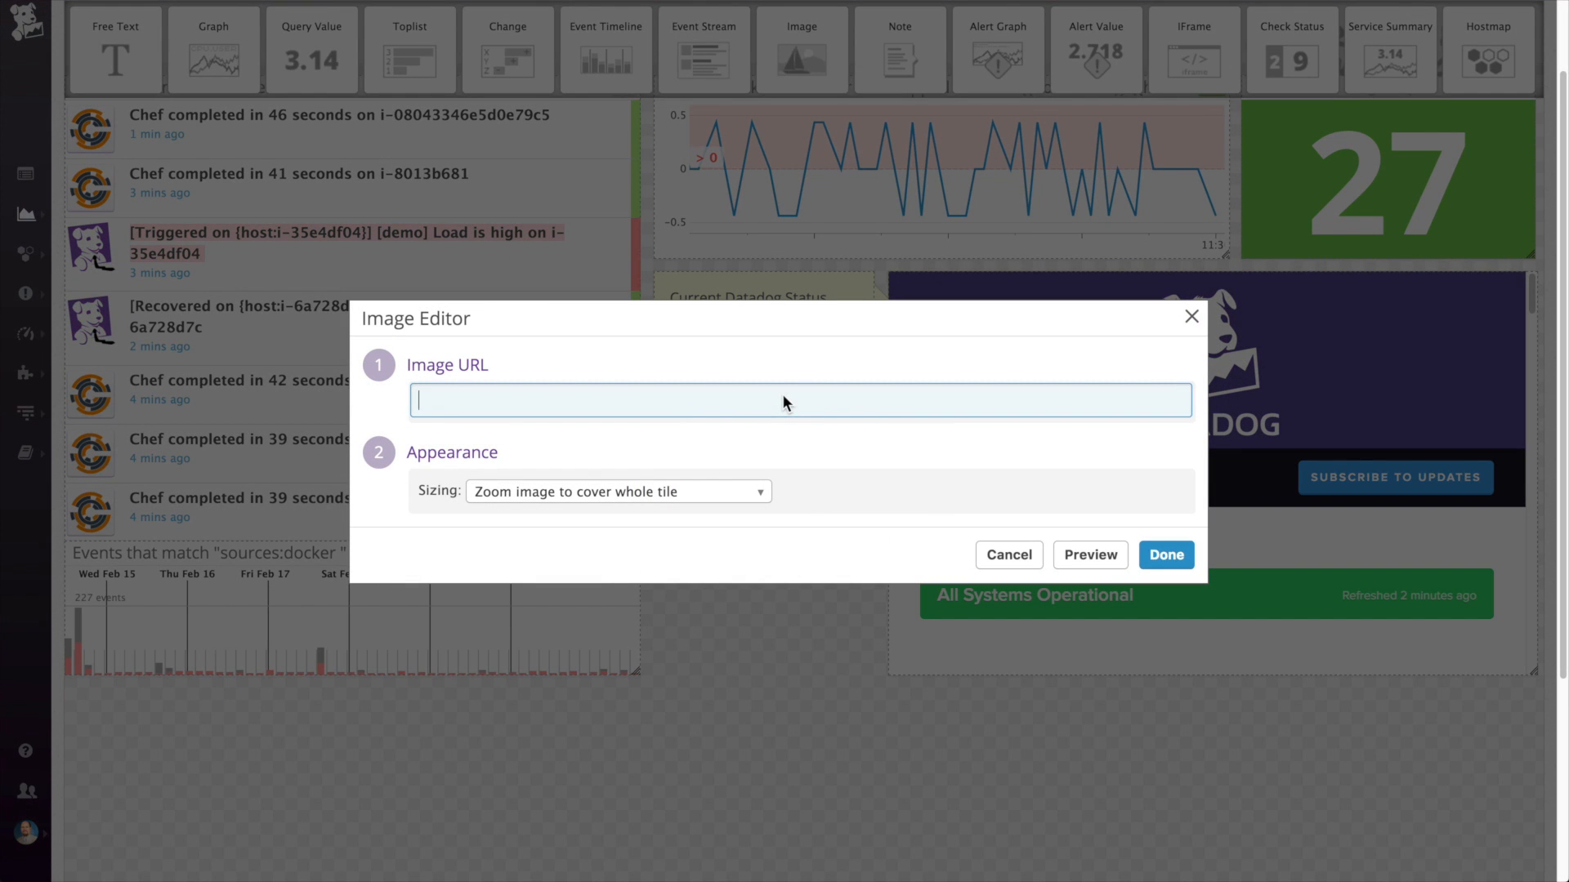
text(https://datadog-live.imgix.net/img/dd_logo_70x75.png)
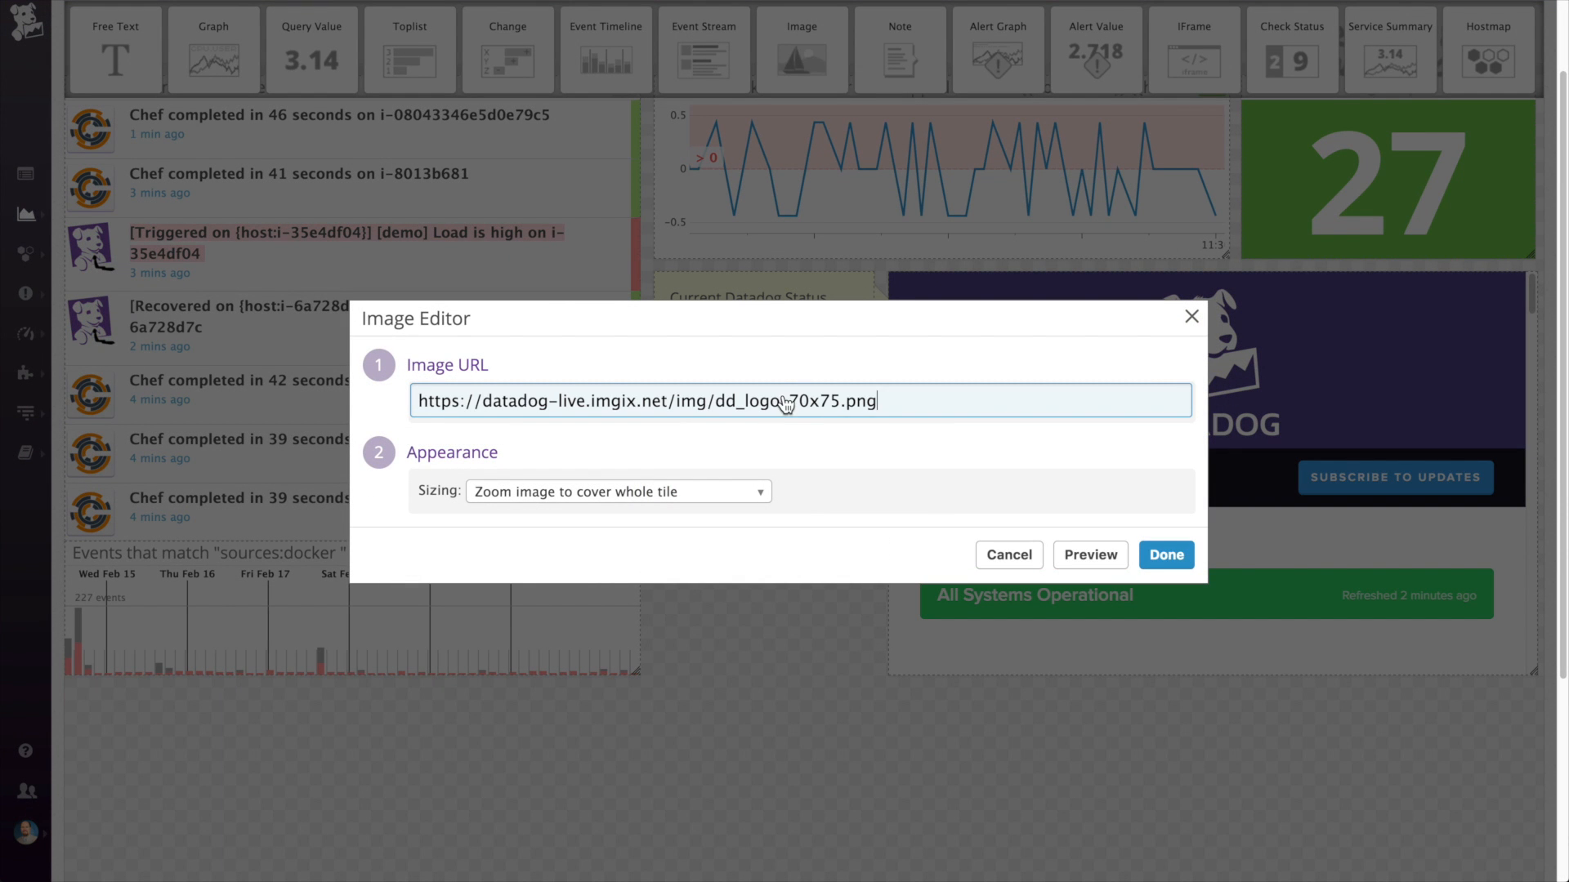
click(1164, 555)
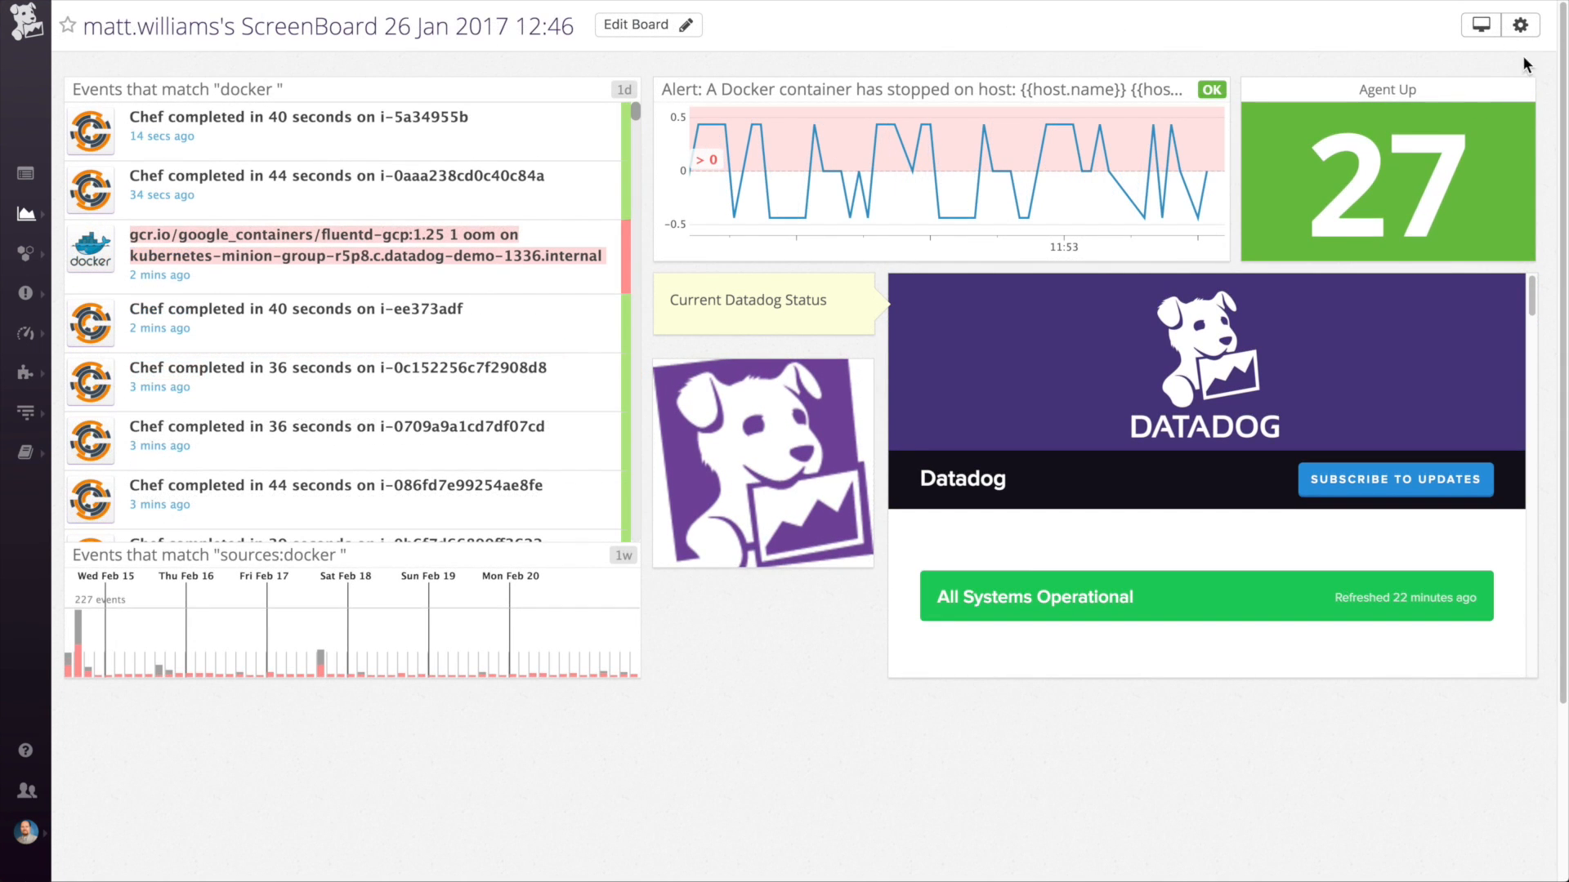
- Generate a public URL for sharing the ScreenBoard
click(1520, 27)
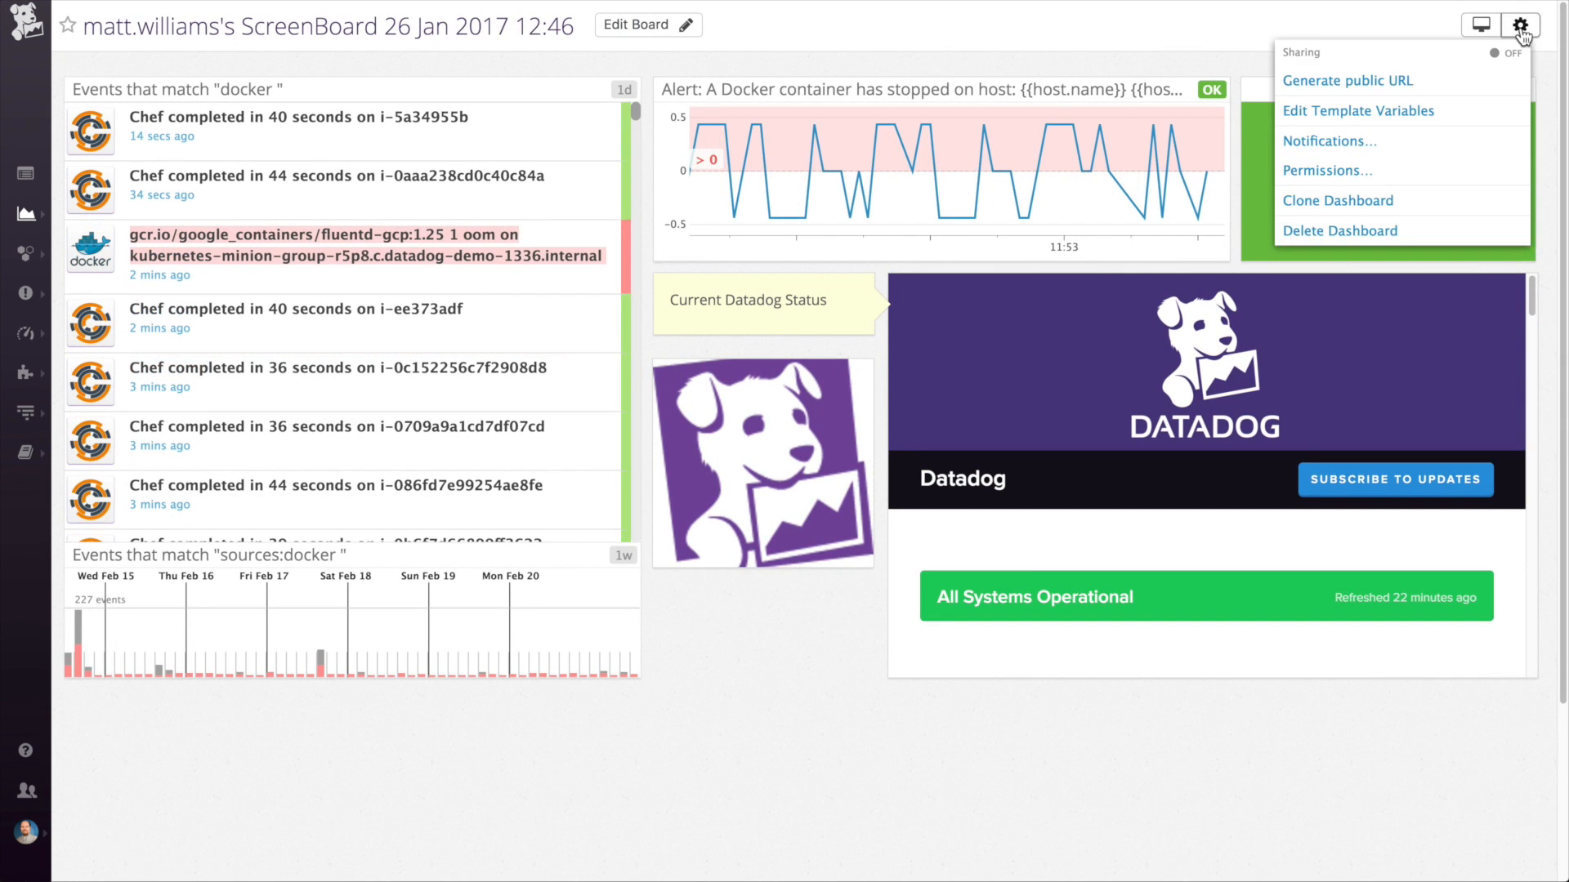
click(1403, 82)
click(1400, 87)
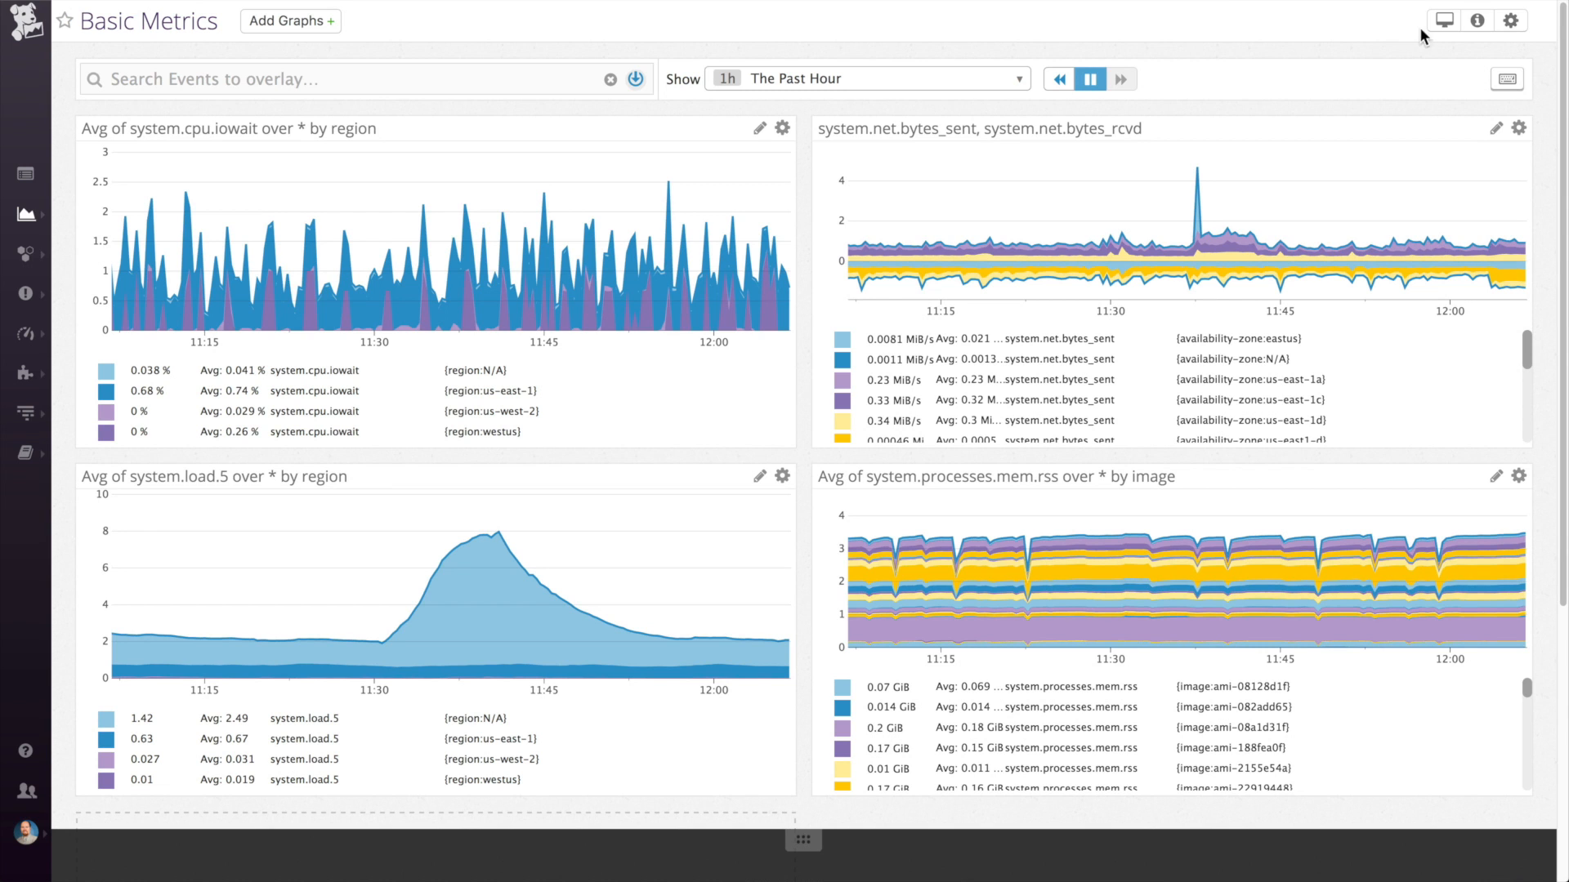
- Open the title and description of the Basic Metrics dashboard for editing
click(1510, 21)
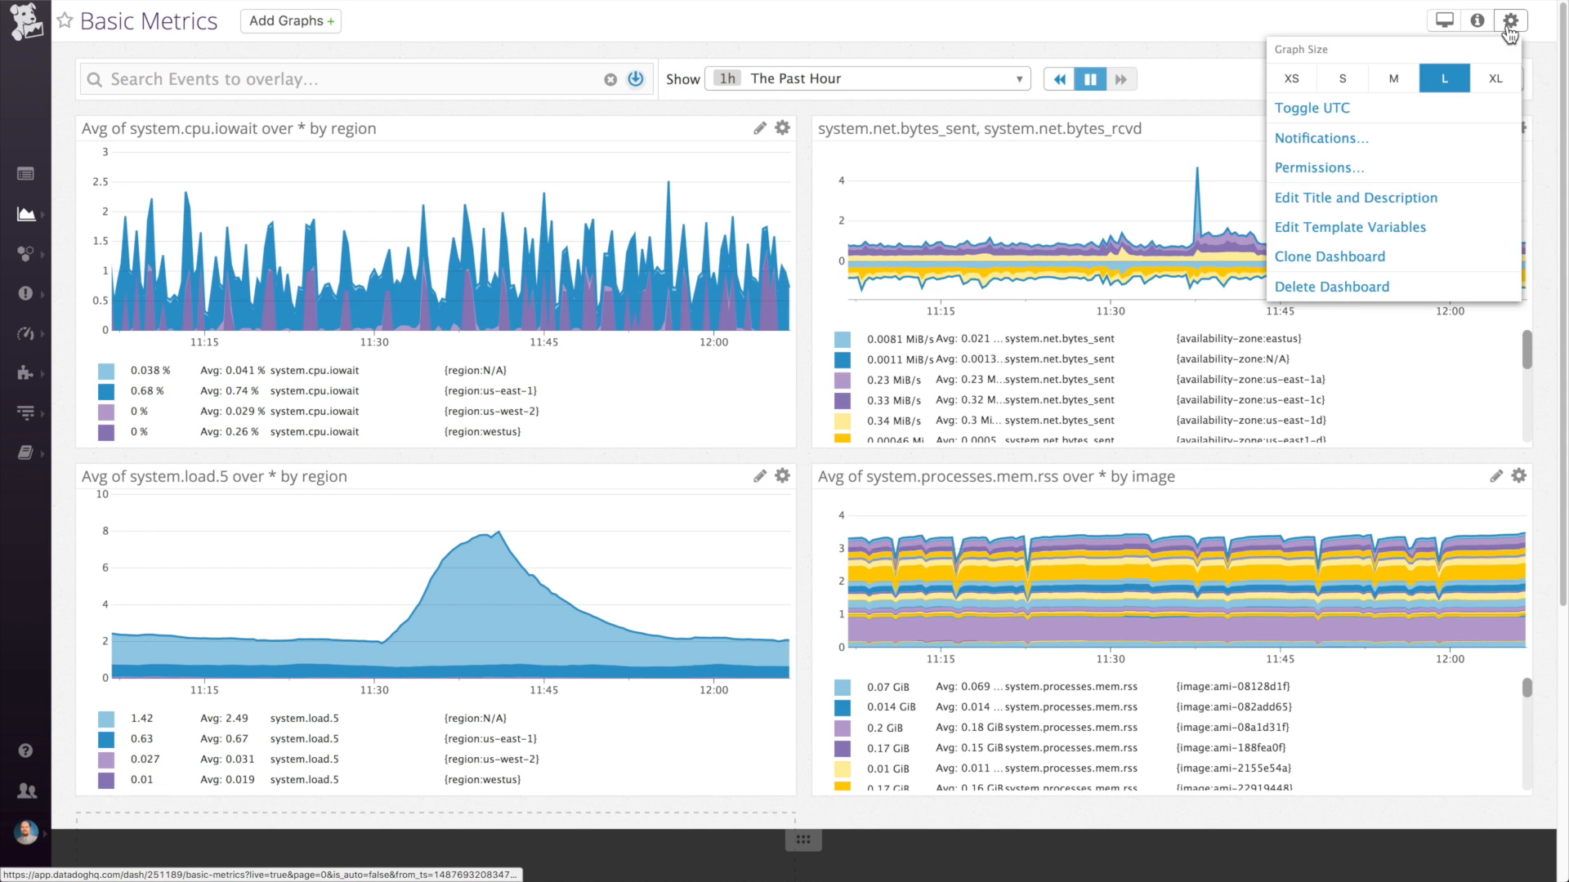
click(1353, 198)
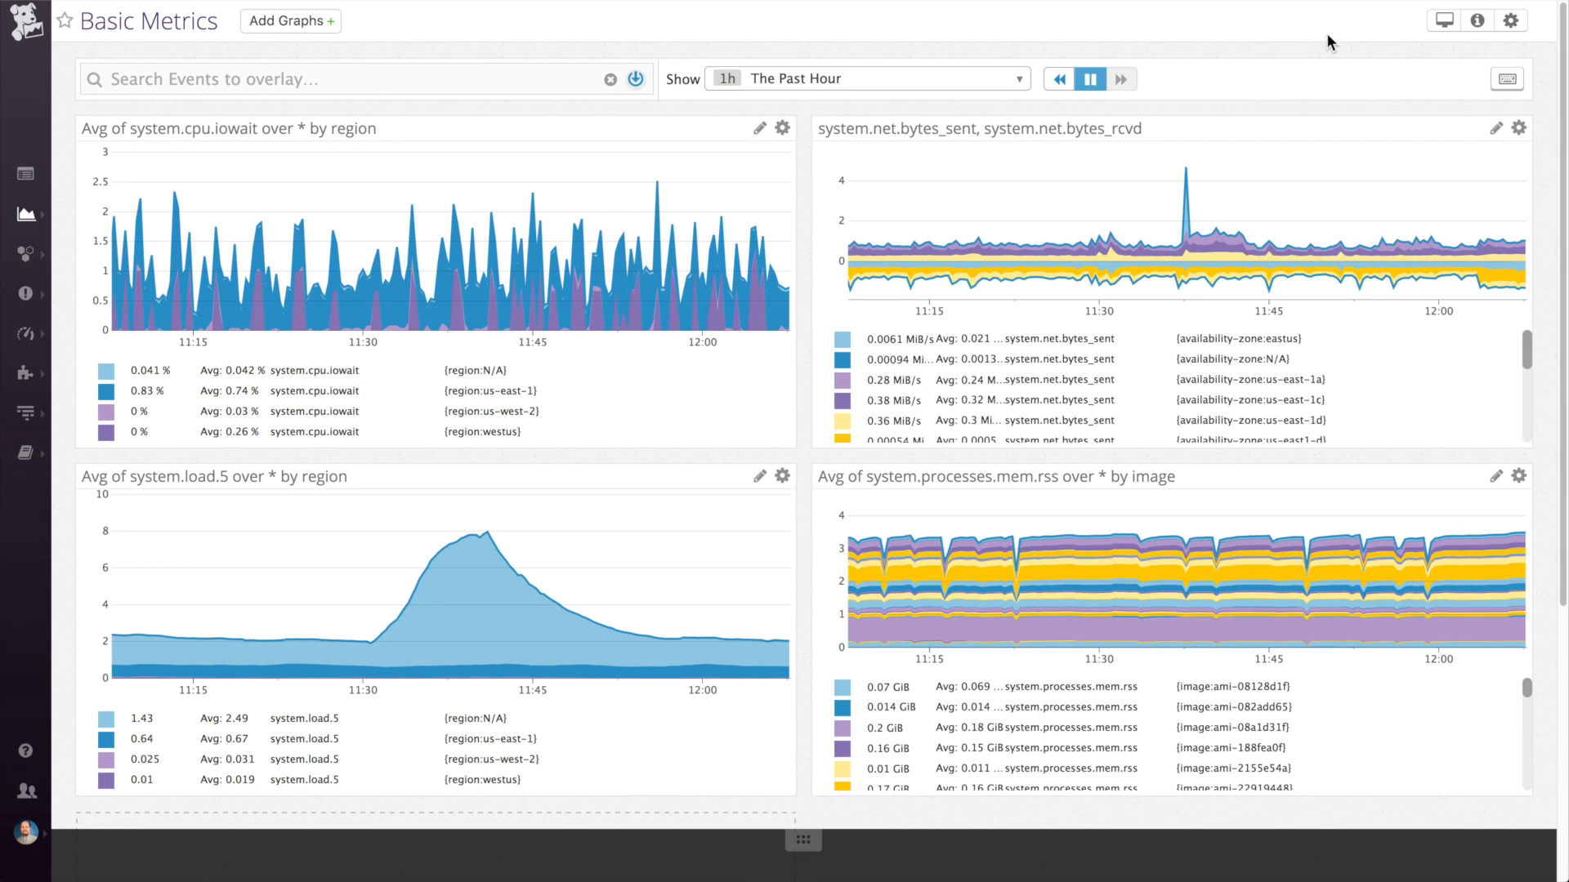
- Add a template variable named Role with the tag group role to the Basic Metrics dashboard
click(1510, 25)
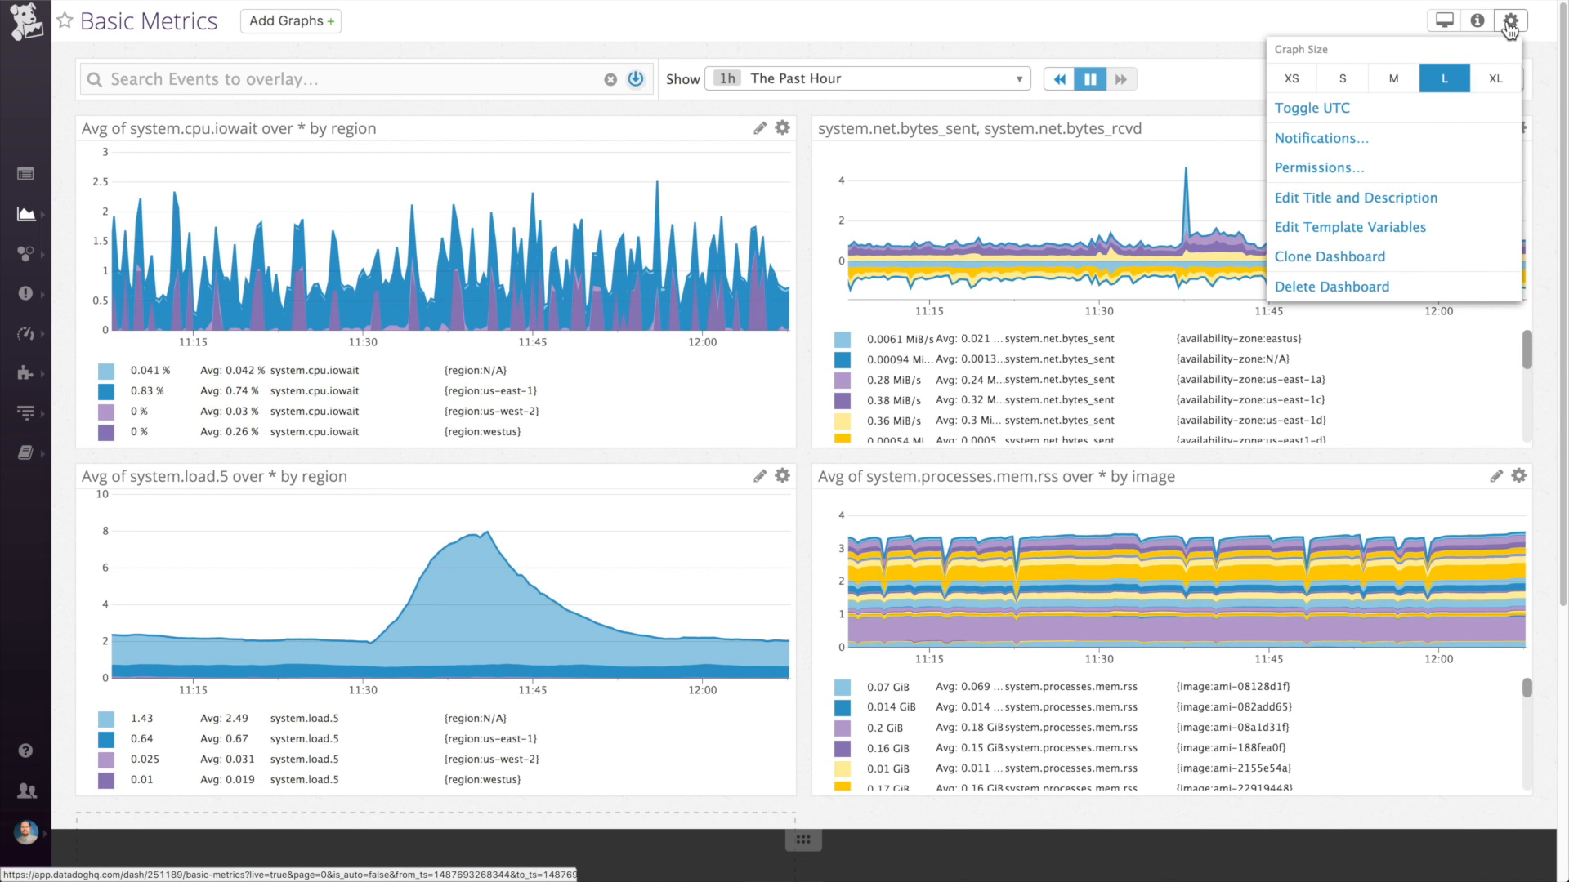
click(1403, 233)
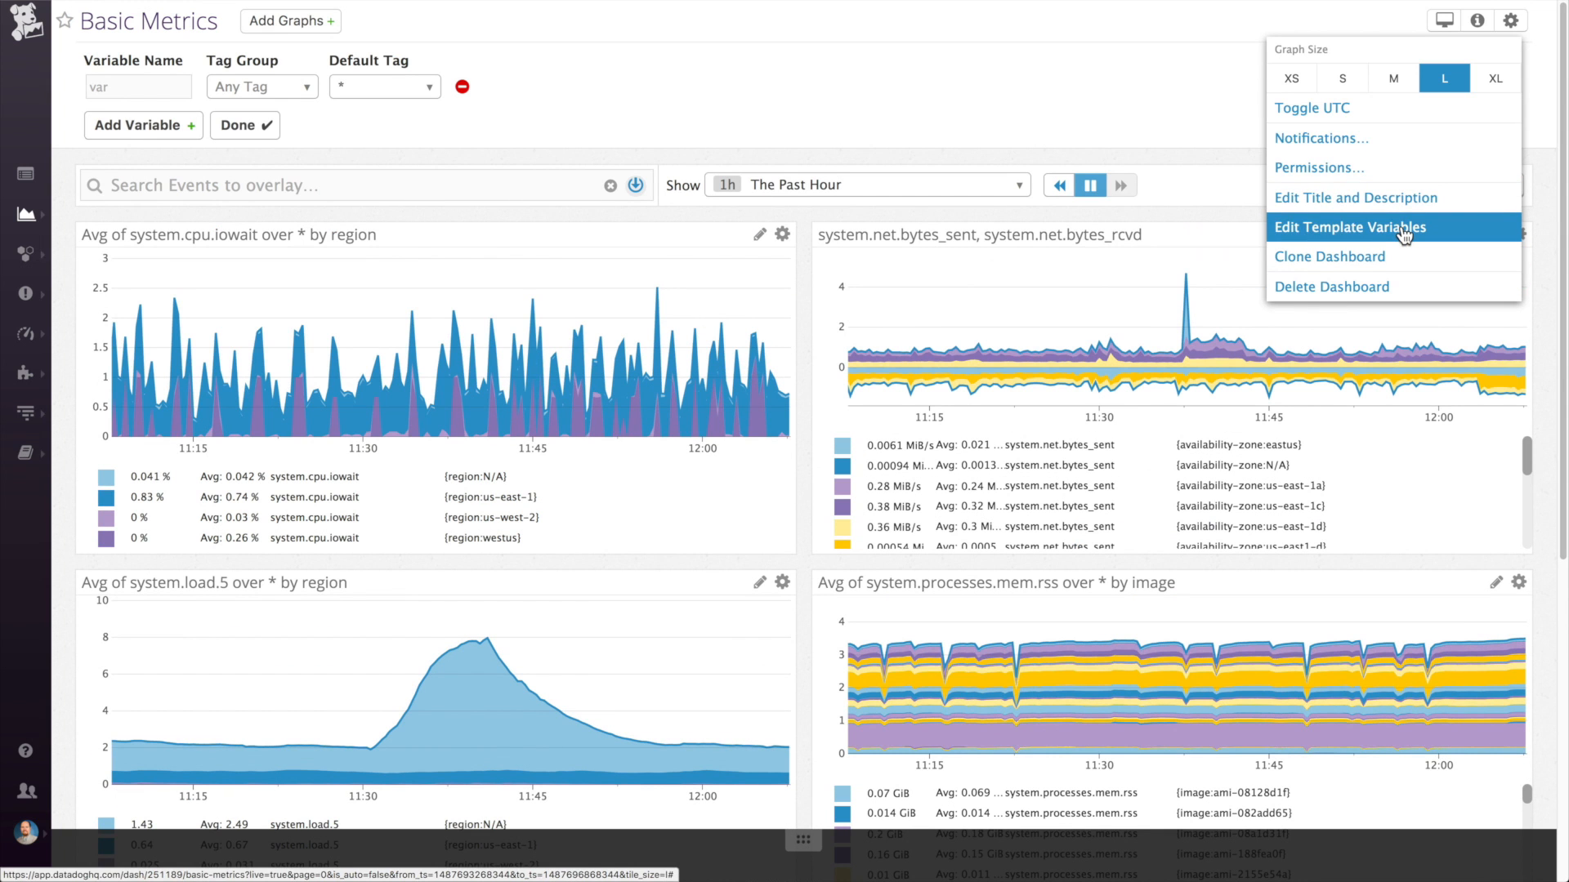
click(135, 87)
text(Role)
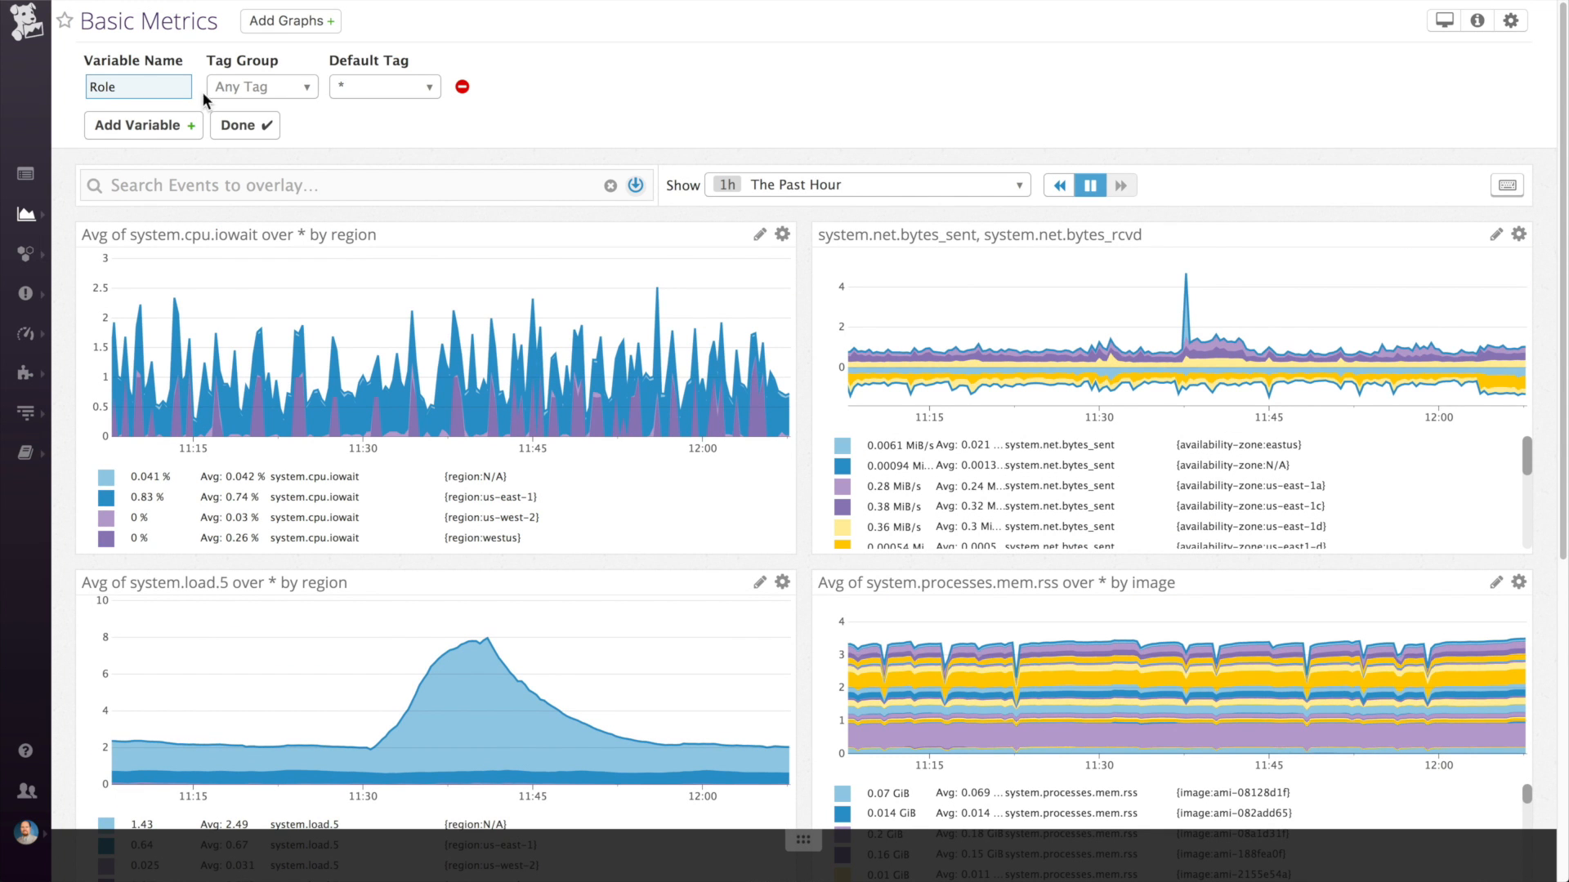
click(250, 91)
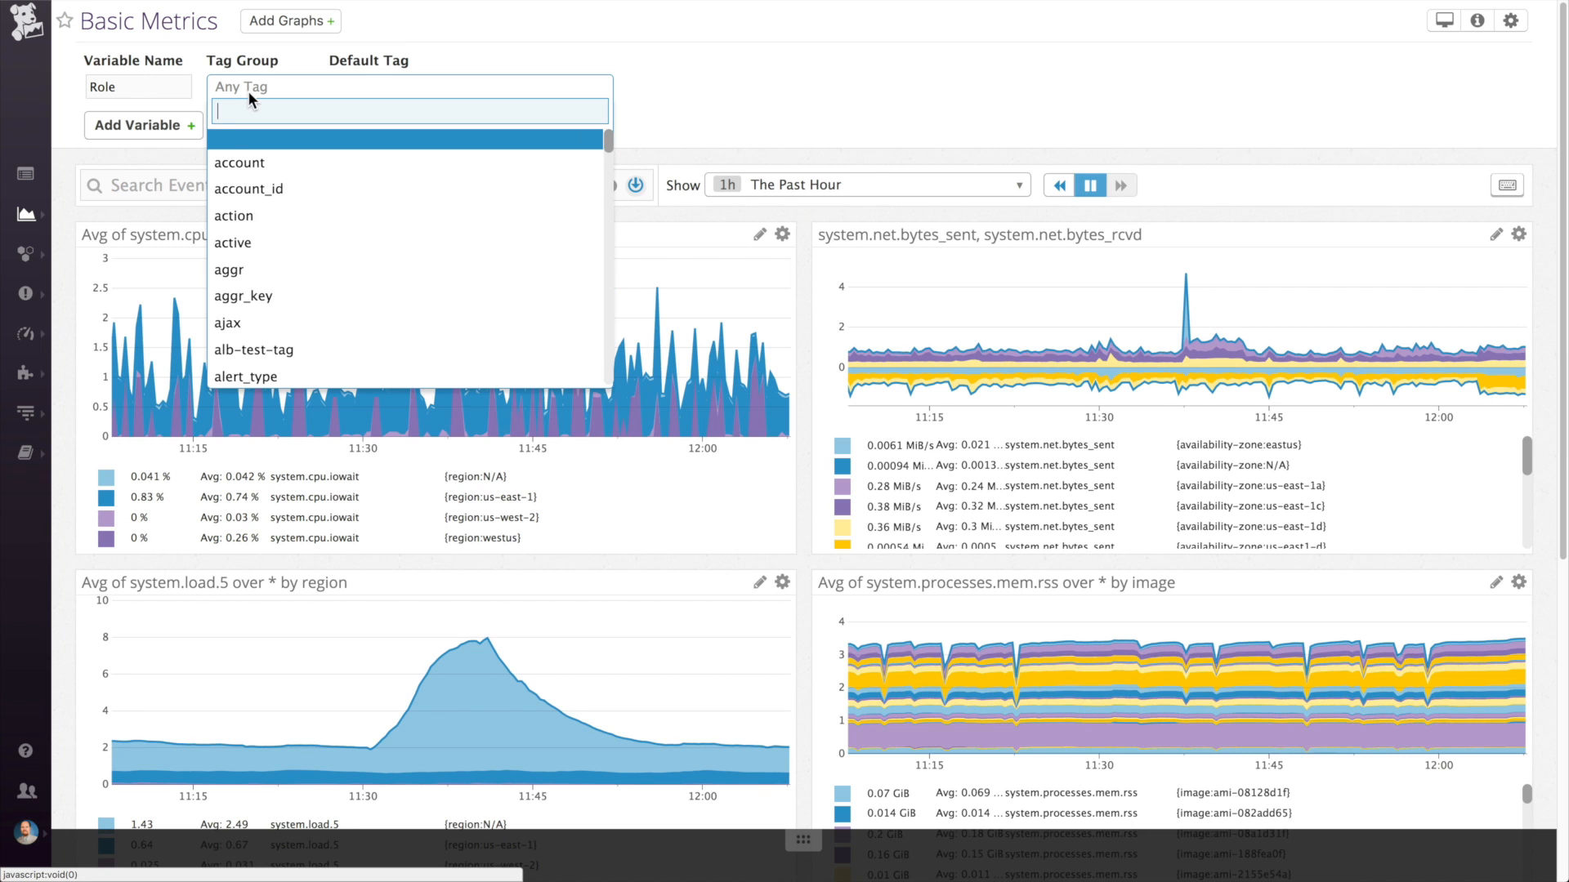
text(rol)
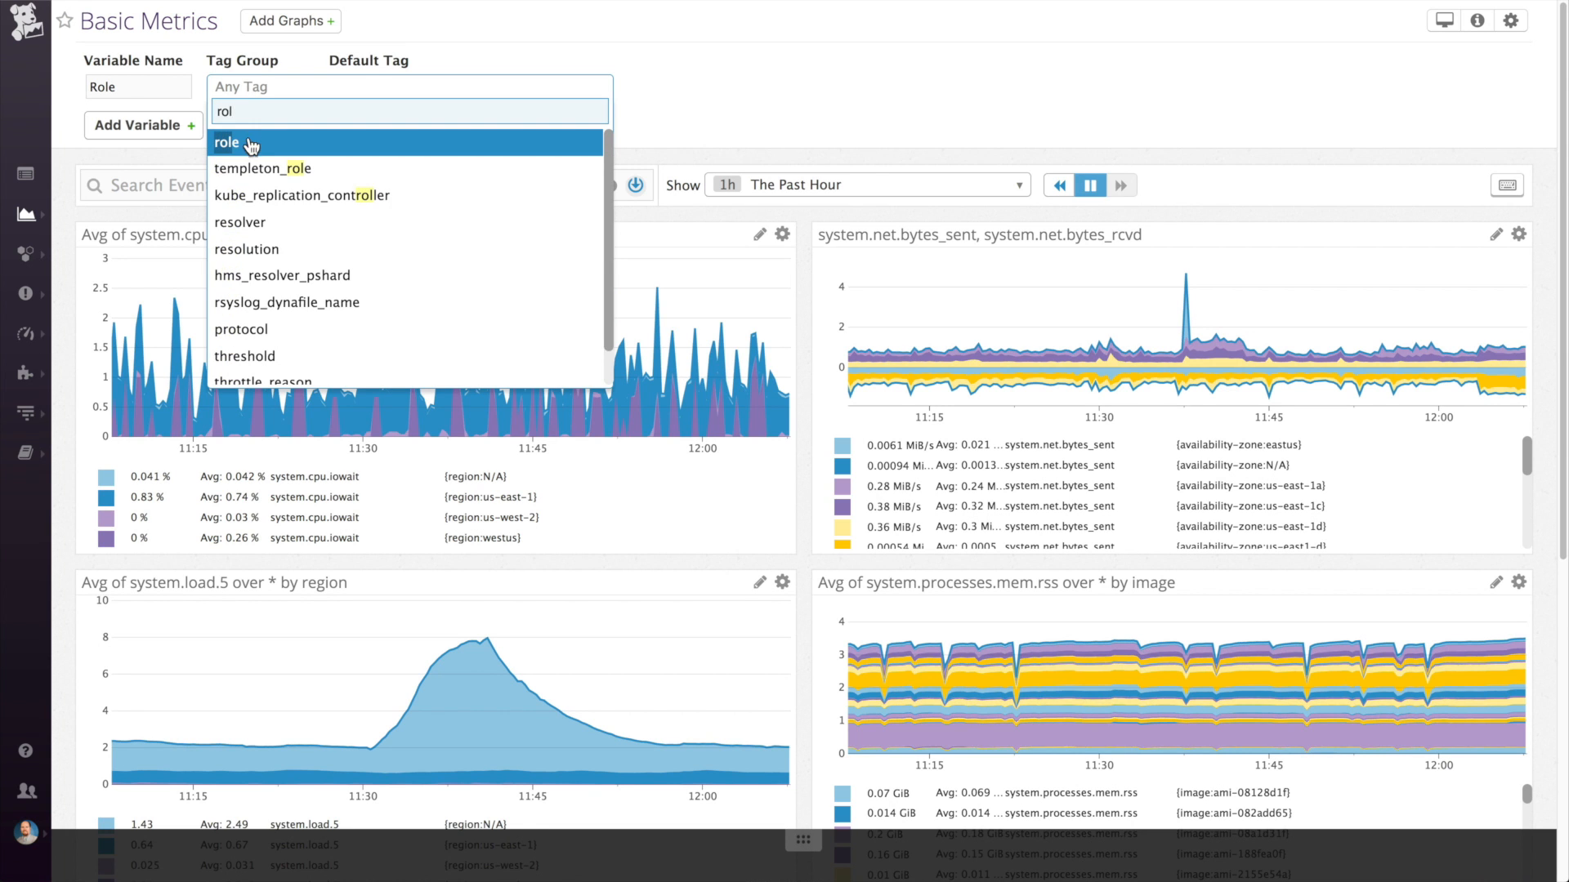
click(249, 143)
- Look through the default tags for the Role variable, keep *, and finish editing the template variables
click(411, 93)
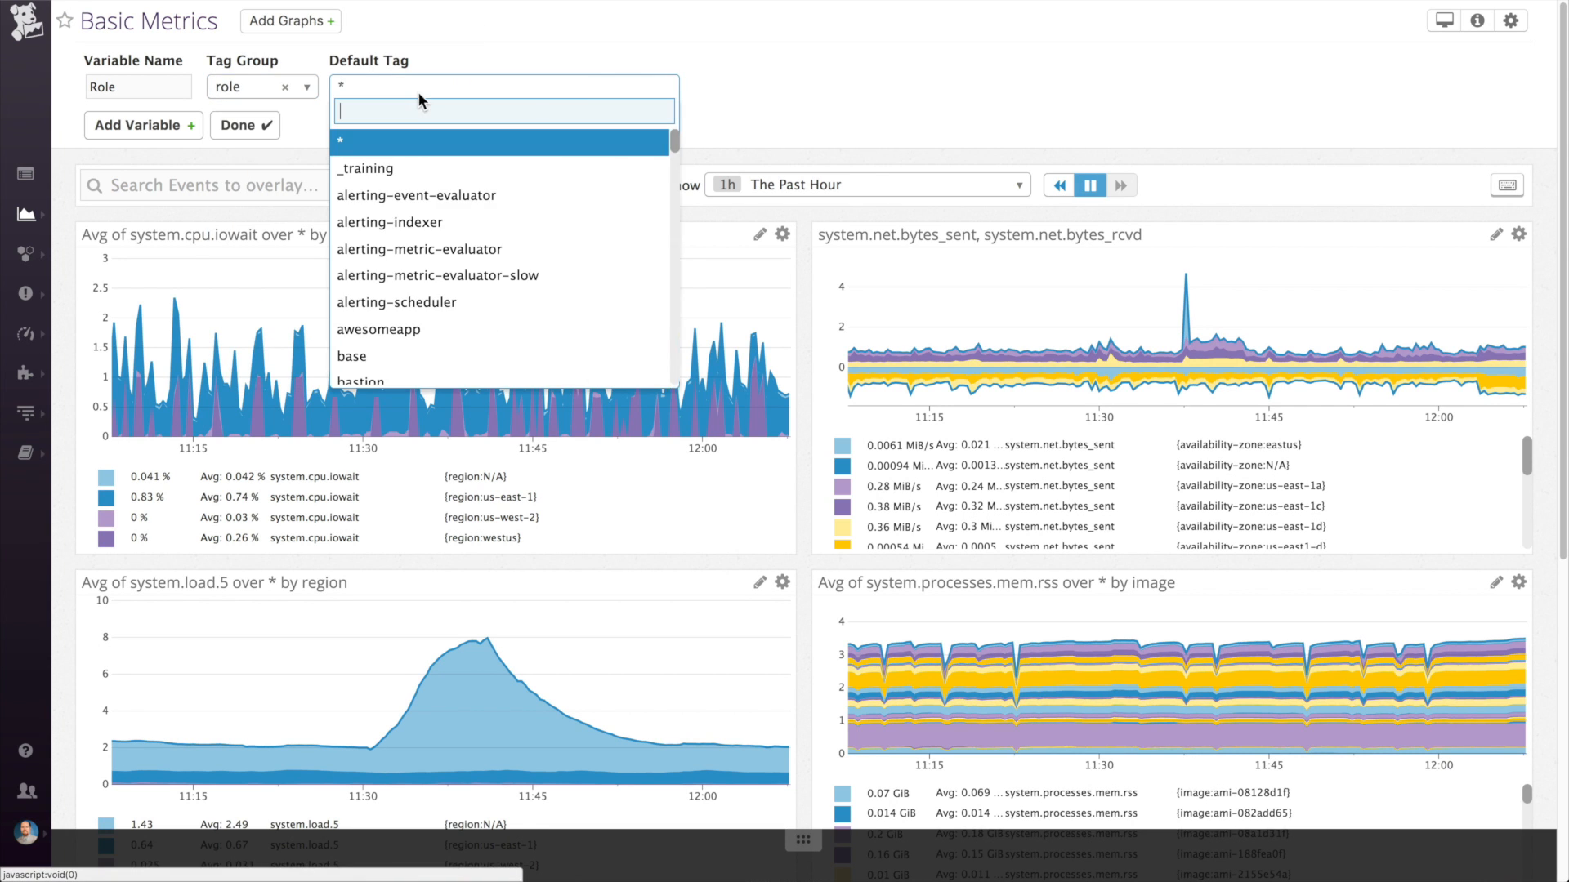
scroll(433, 198, down, 10)
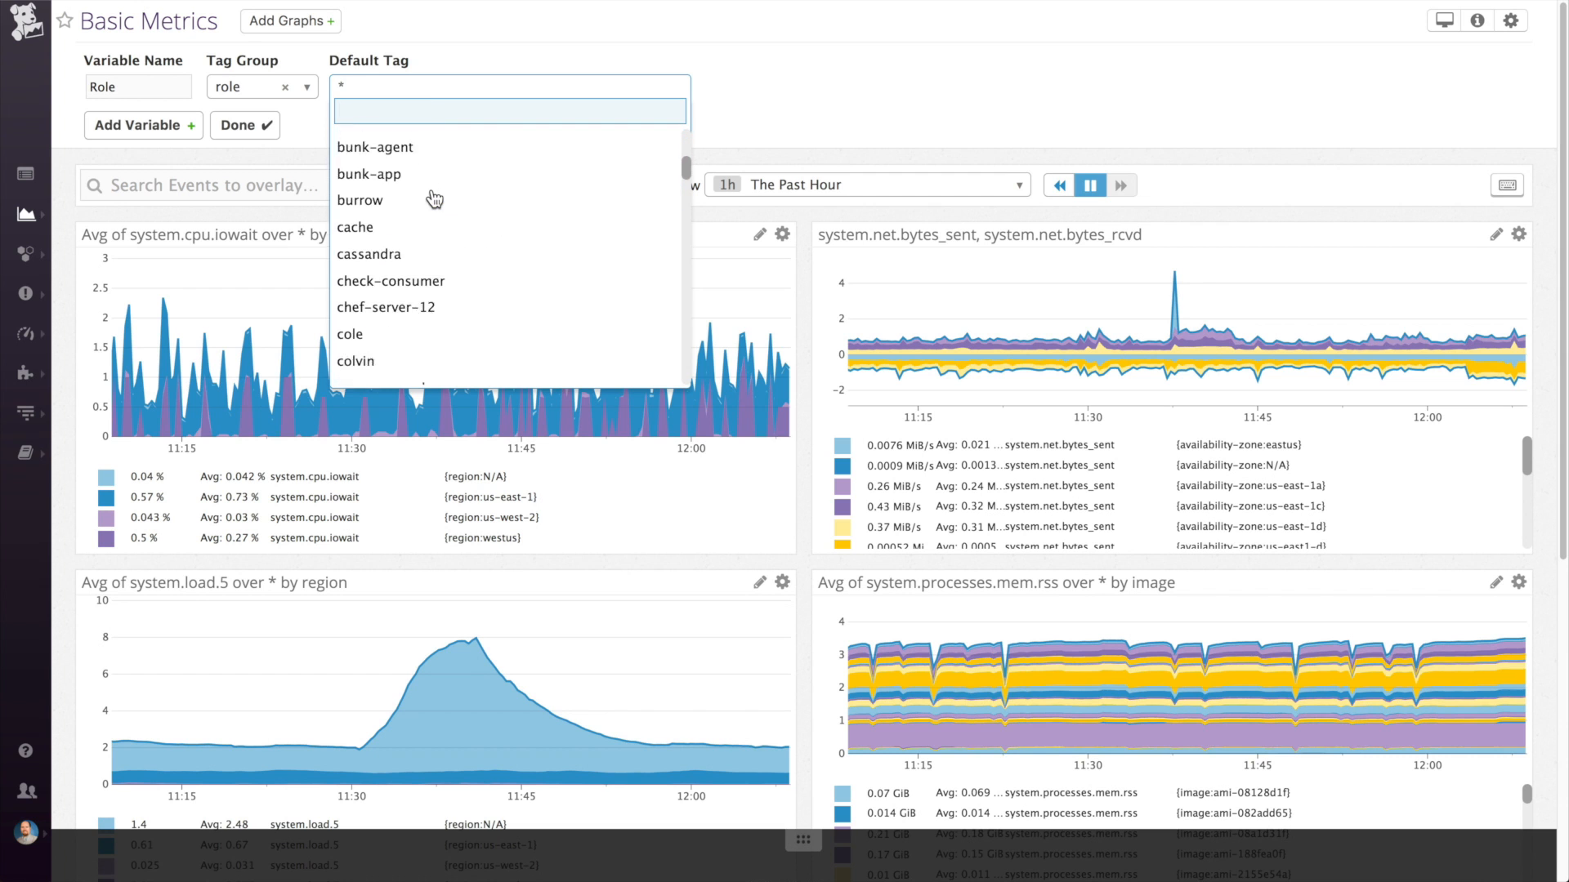
scroll(433, 198, up, 10)
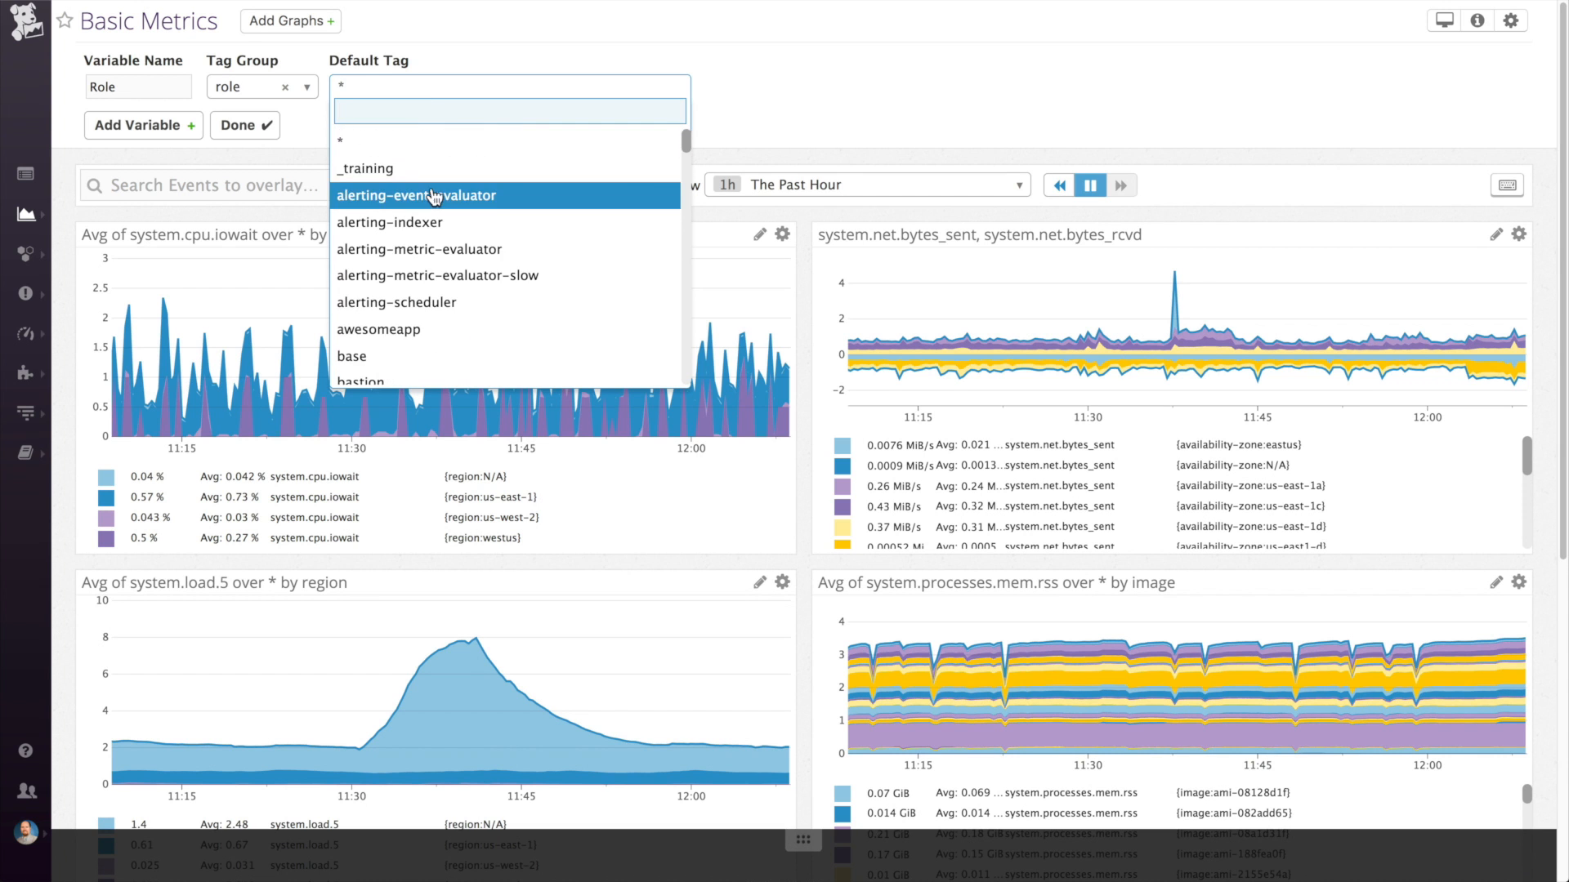
click(518, 33)
click(245, 124)
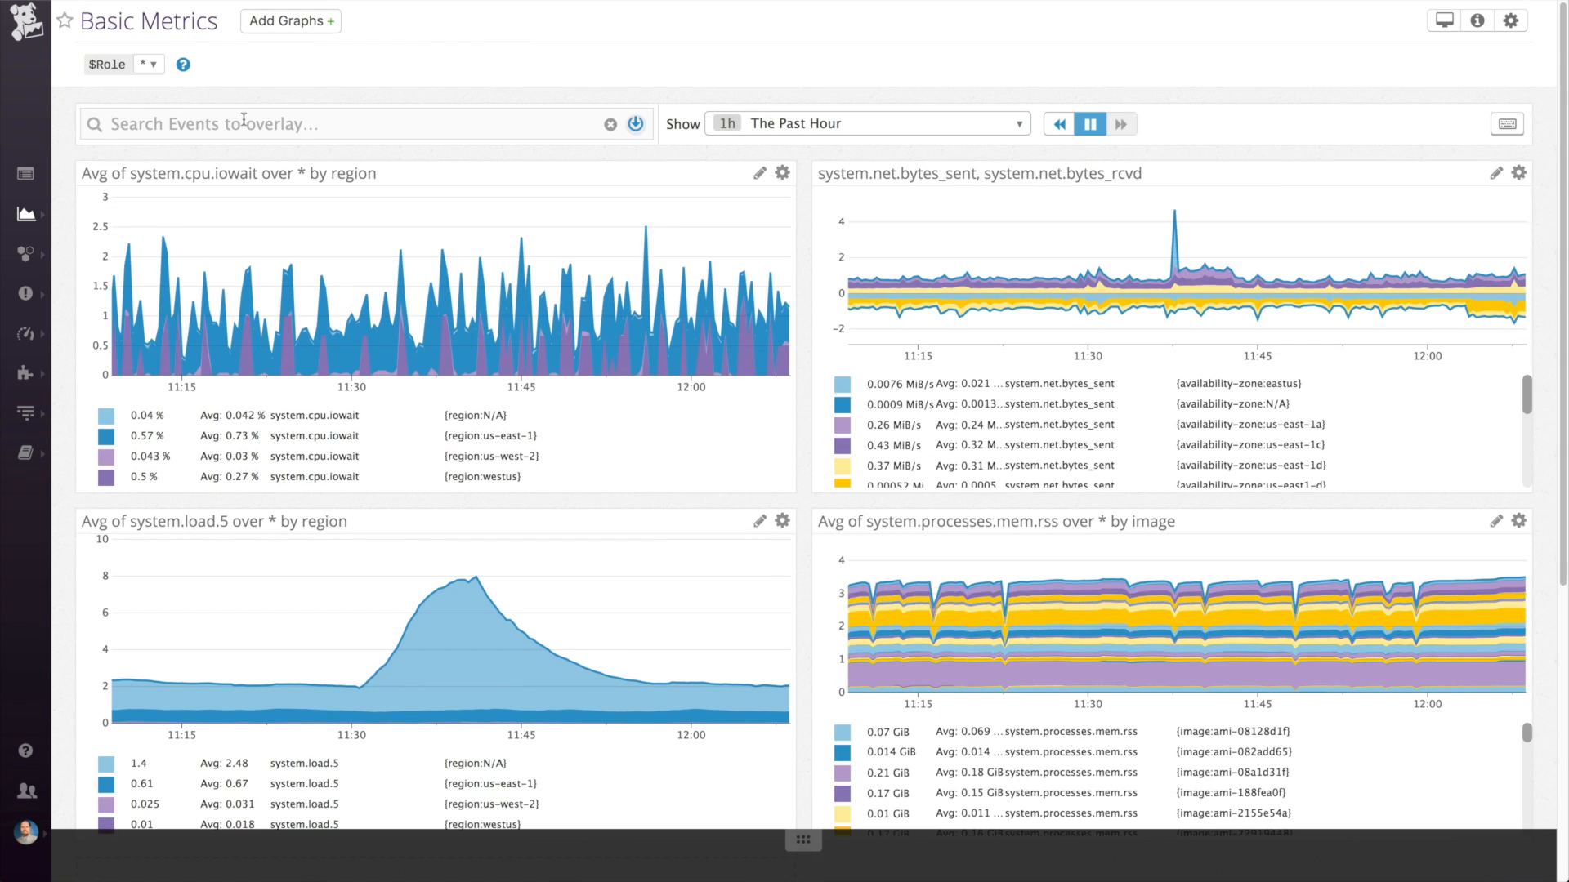
- Scope the system.cpu.iowait, system.processes.mem.rss and system.load.5 graphs to the $Role template variable
click(755, 172)
click(625, 325)
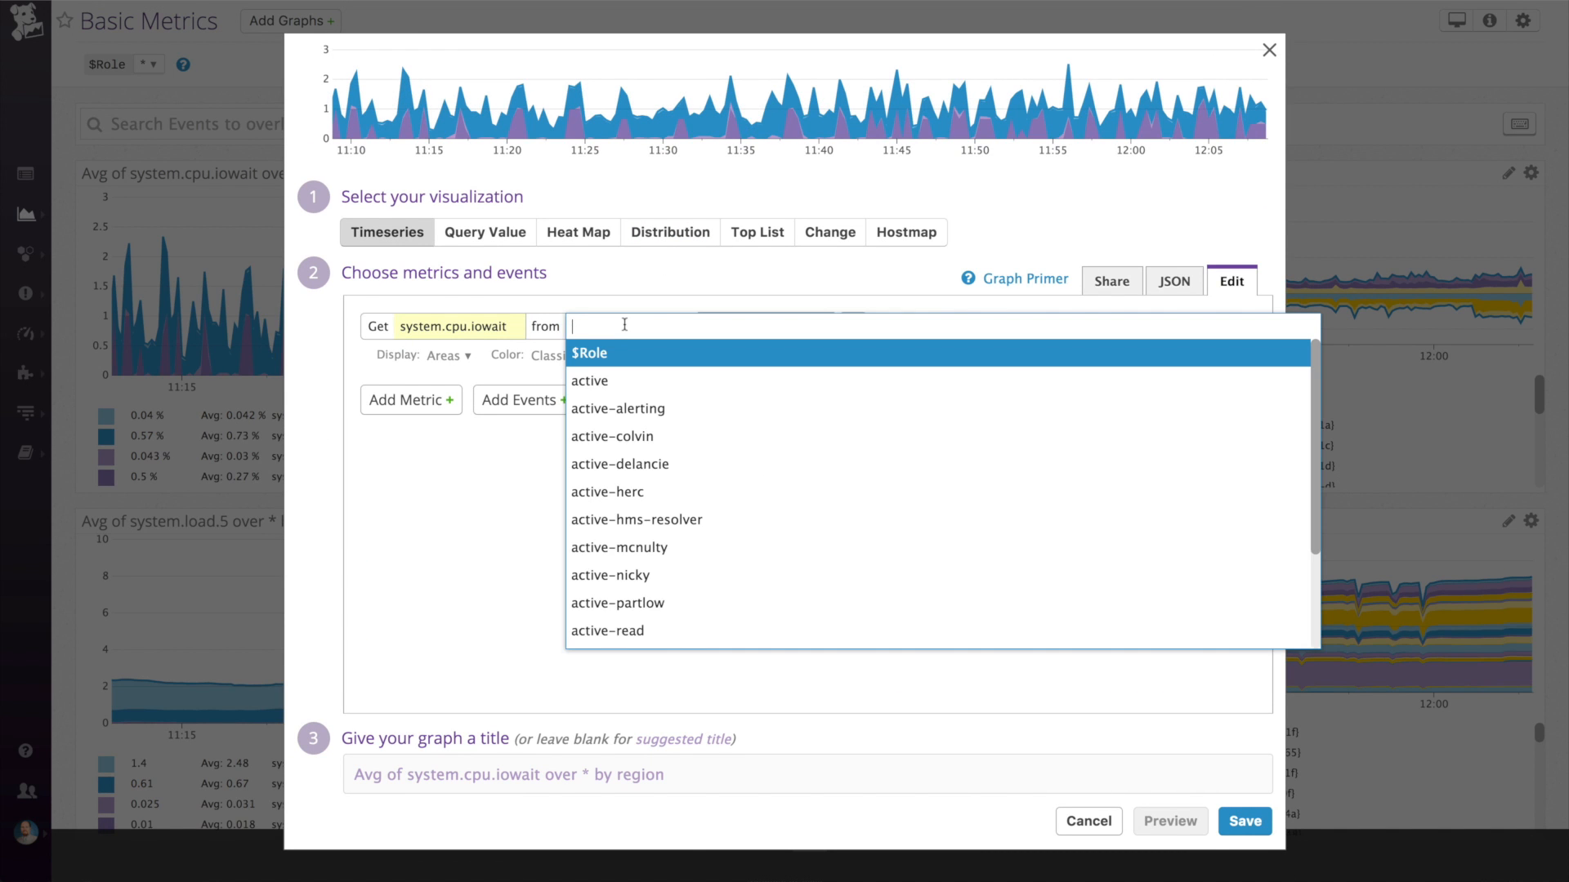
text($)
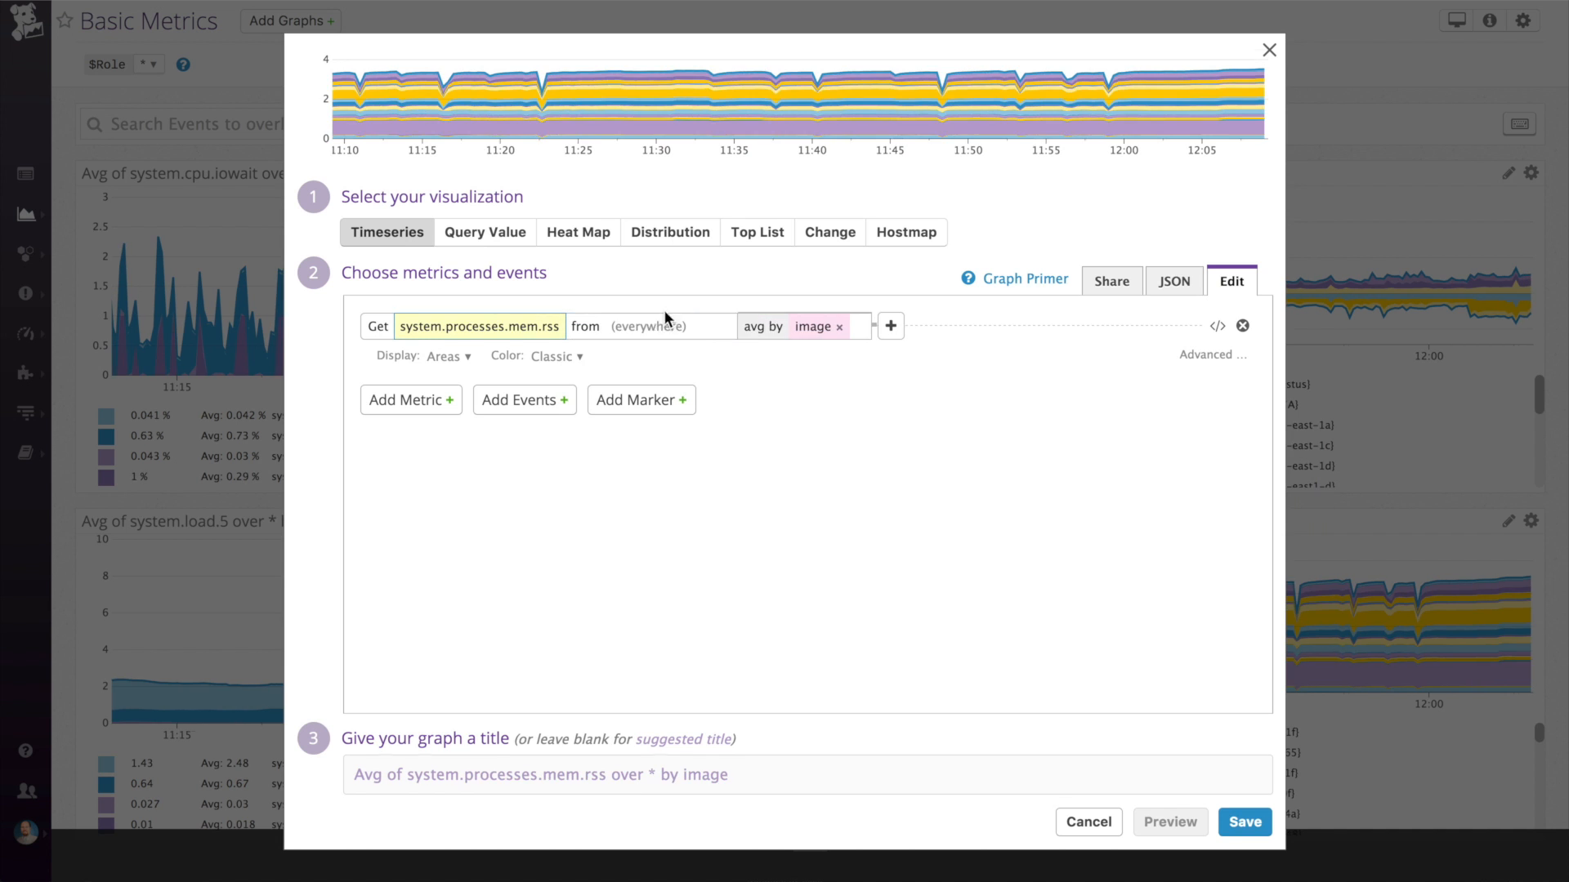
click(653, 326)
text($)
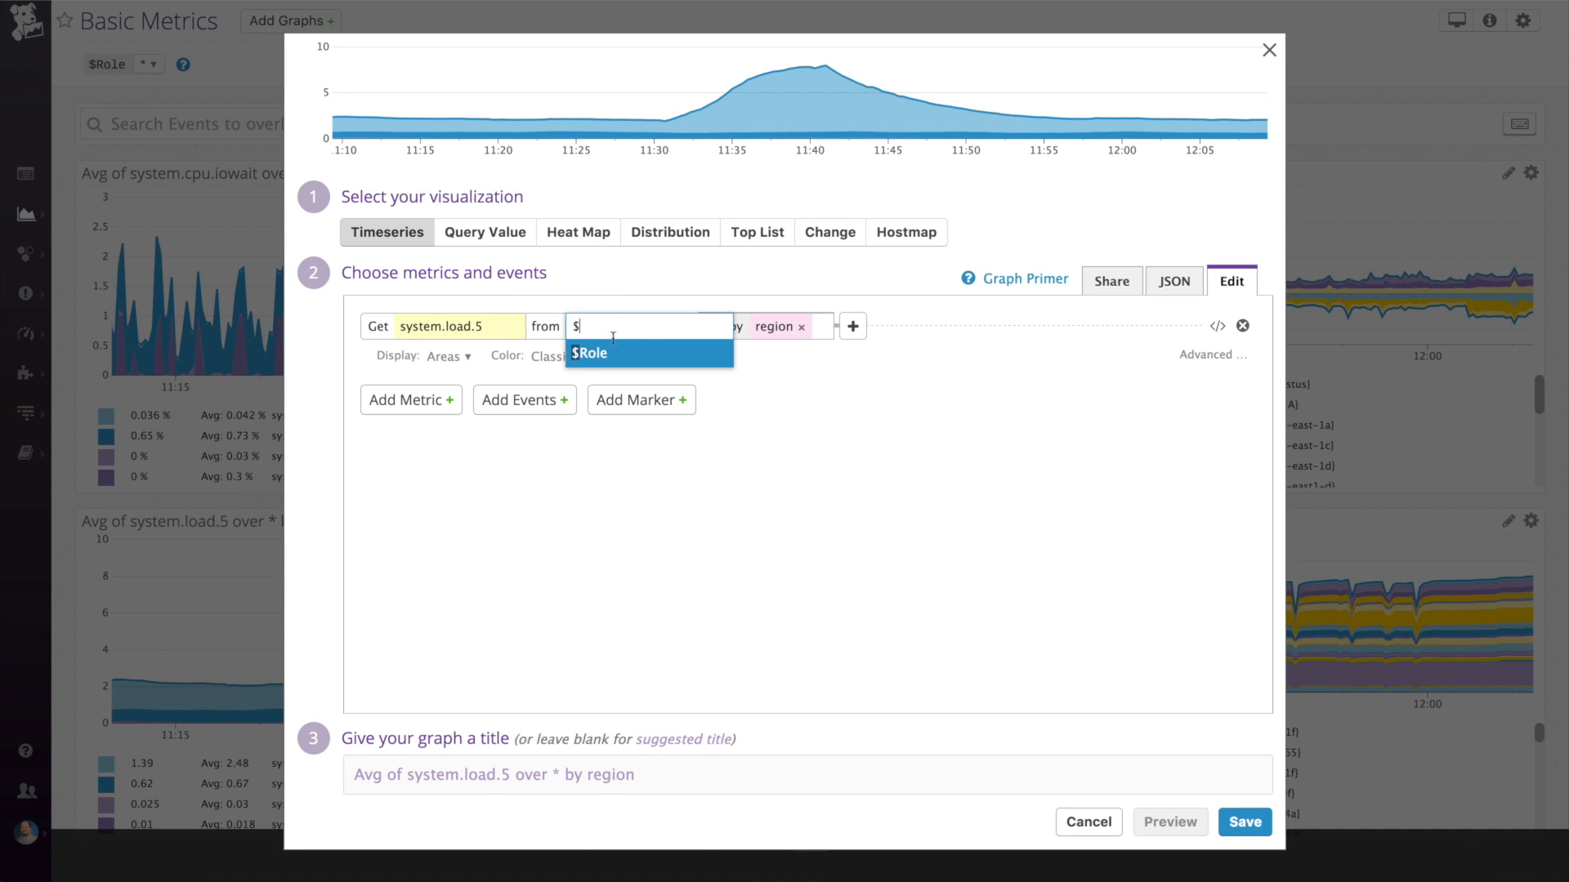
click(607, 356)
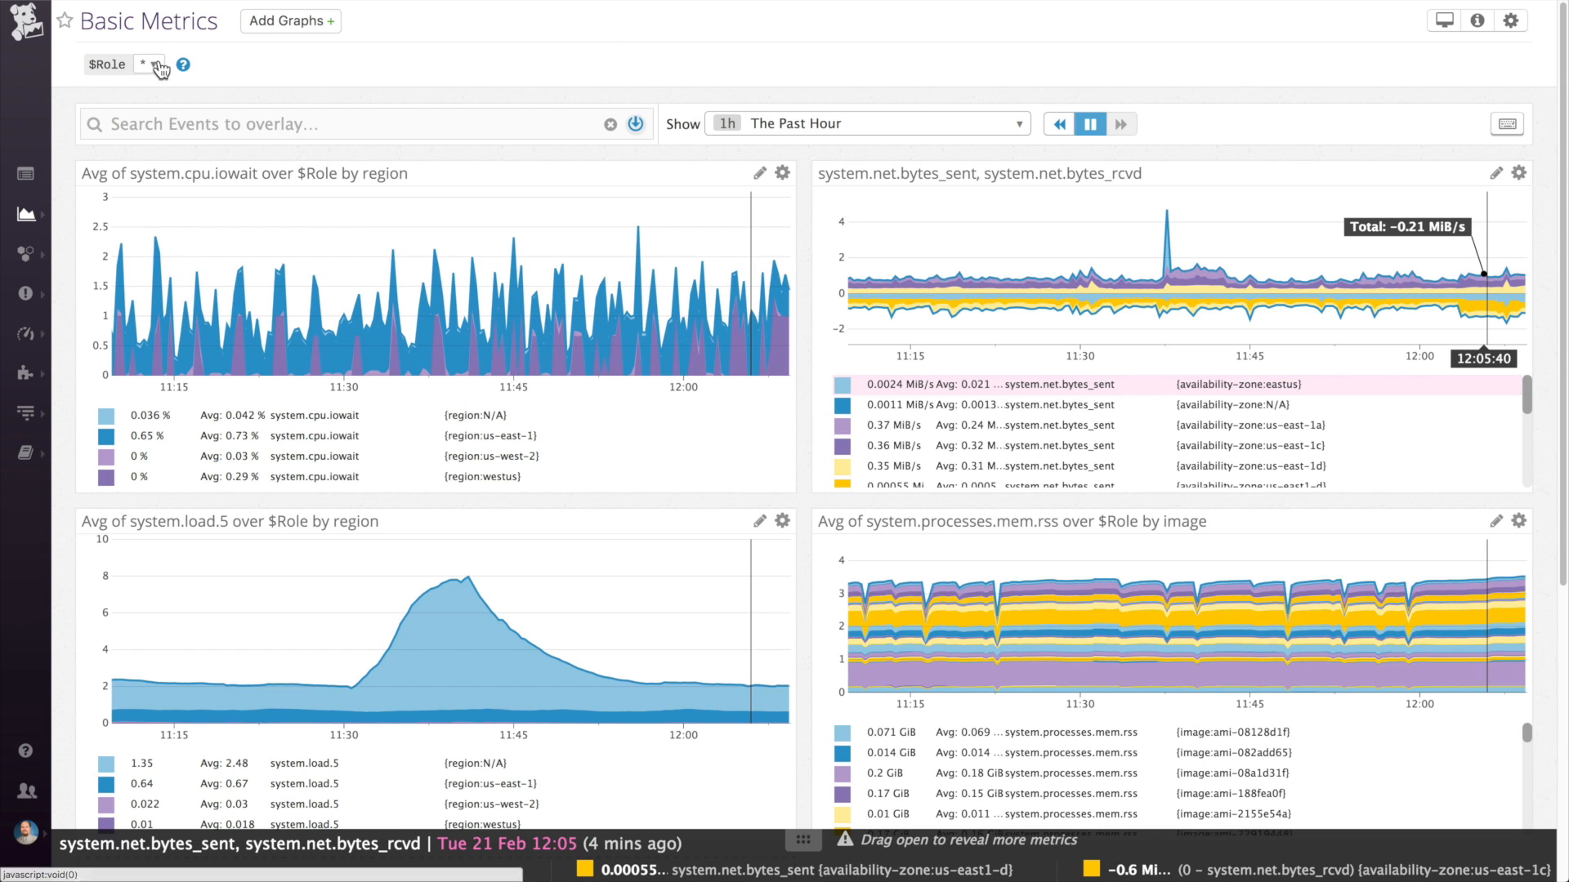
- Filter the Basic Metrics graphs to the db role with the $Role variable
click(159, 66)
text(db)
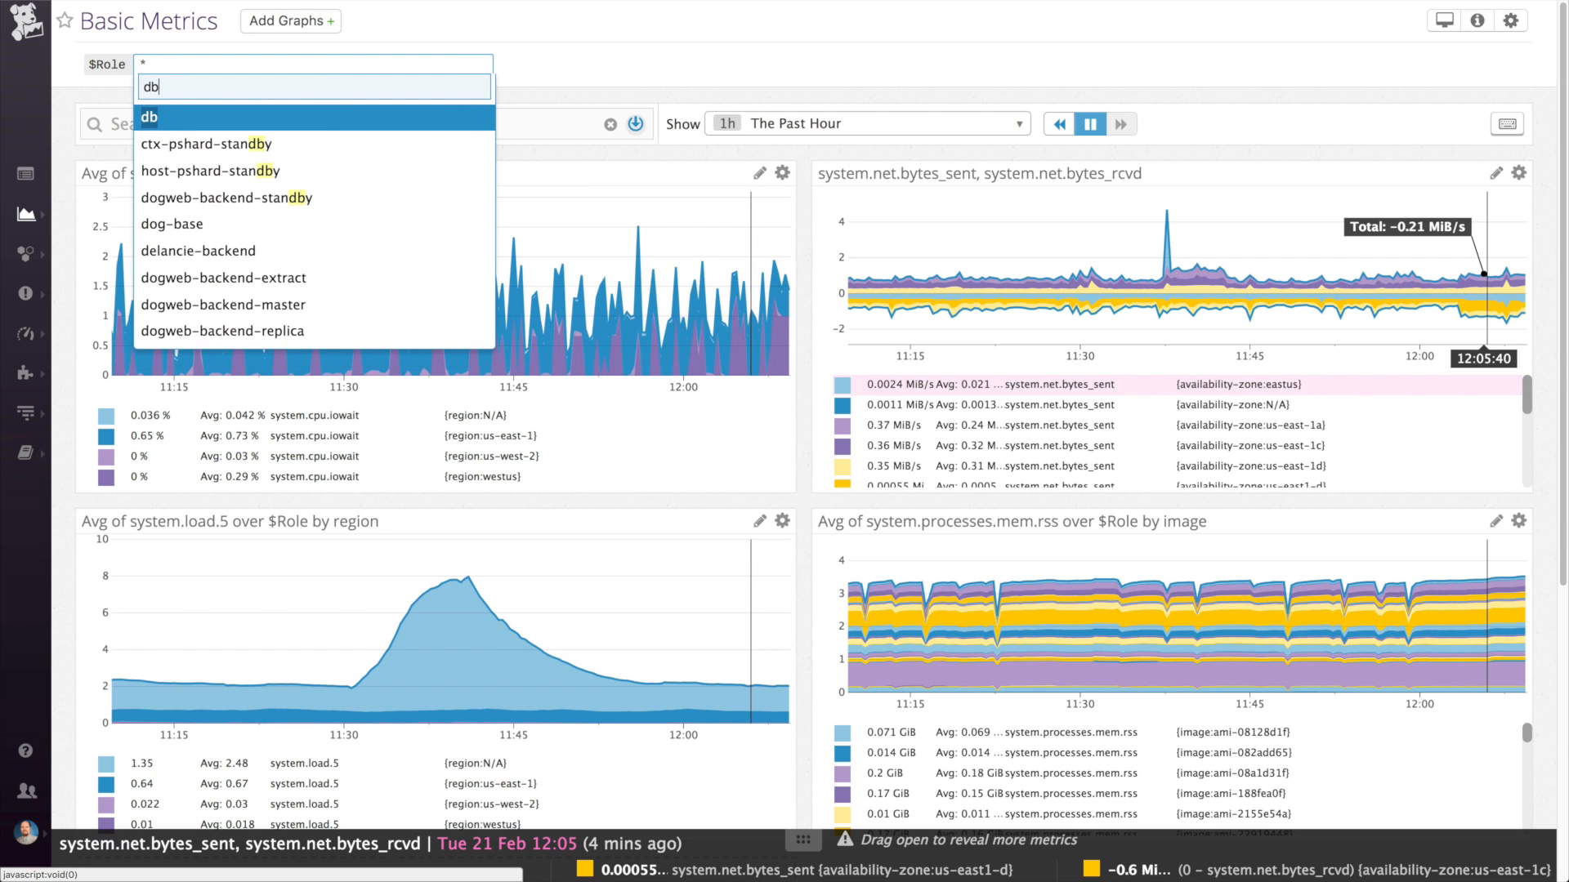
click(159, 115)
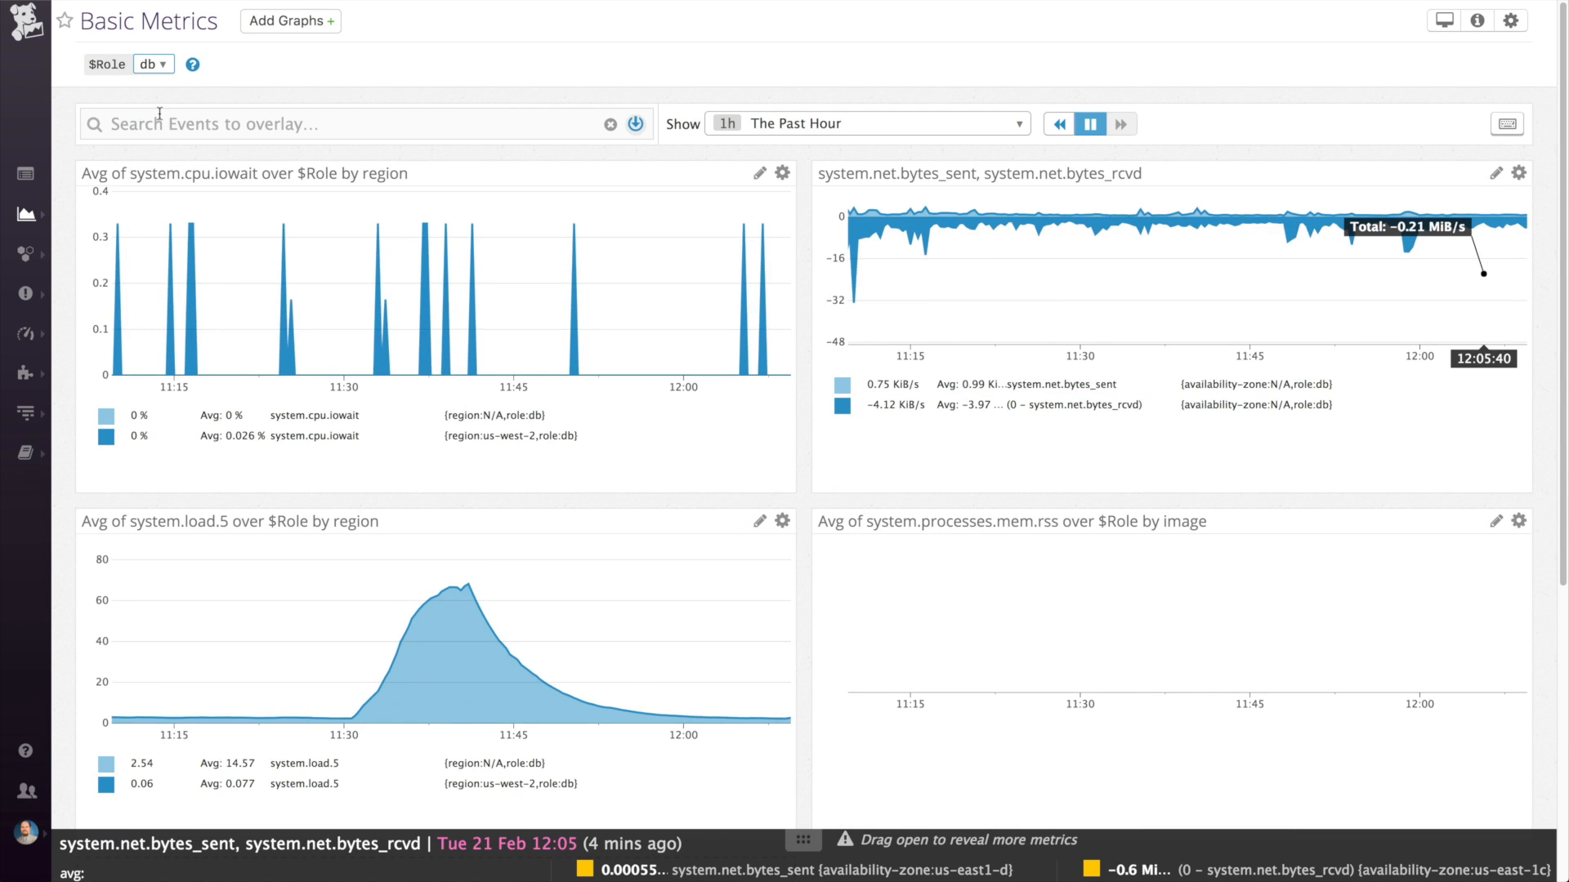
- Switch the $Role variable to cache to view the graphs for that role
click(159, 65)
text(cac)
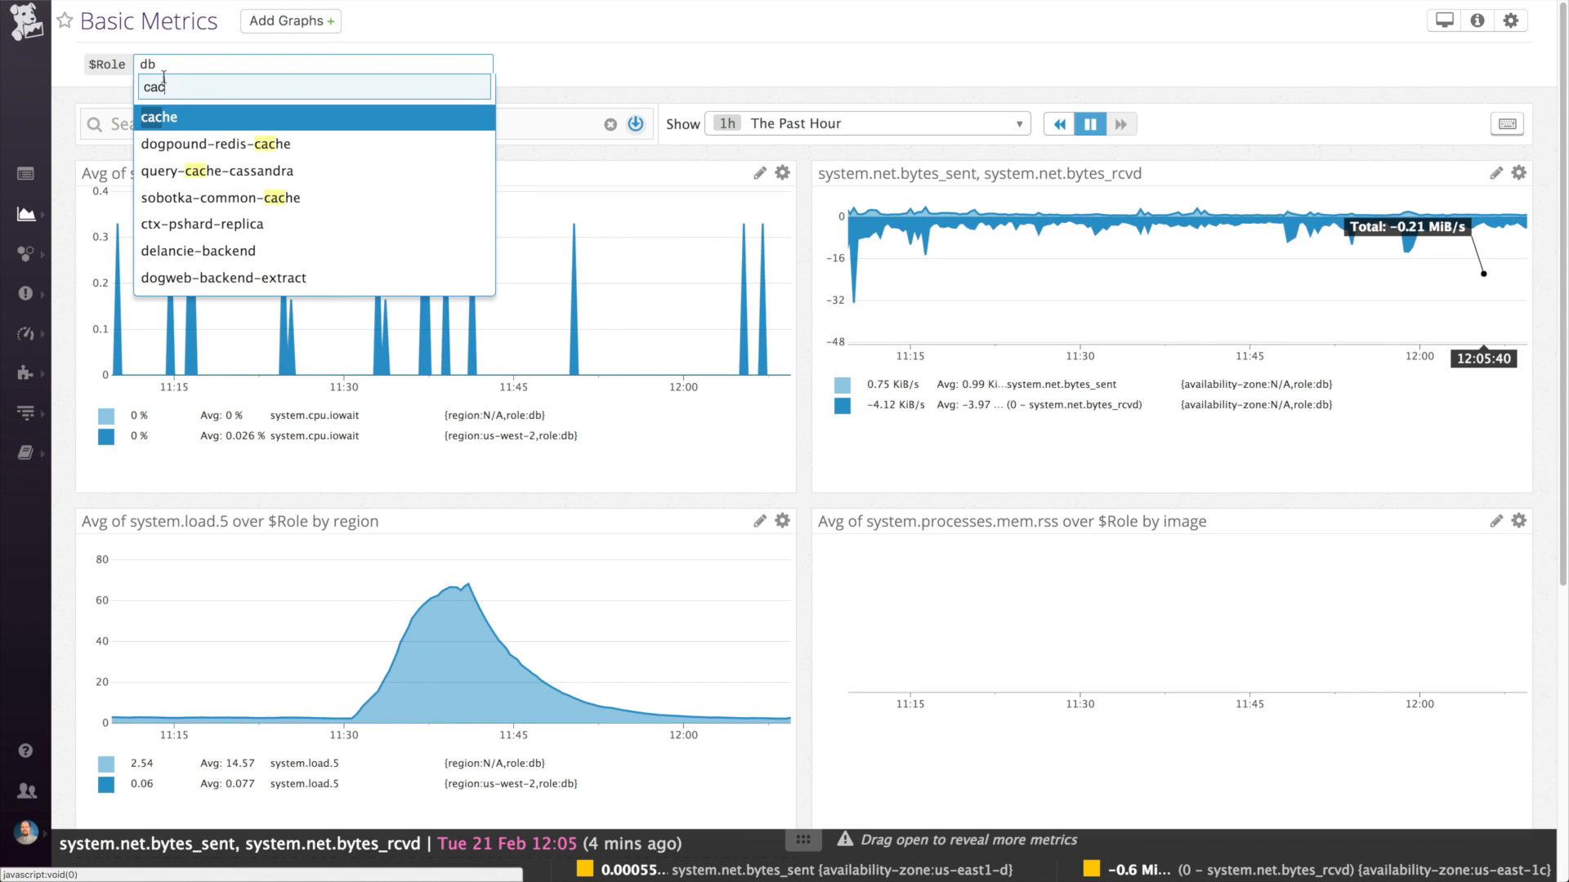
click(161, 116)
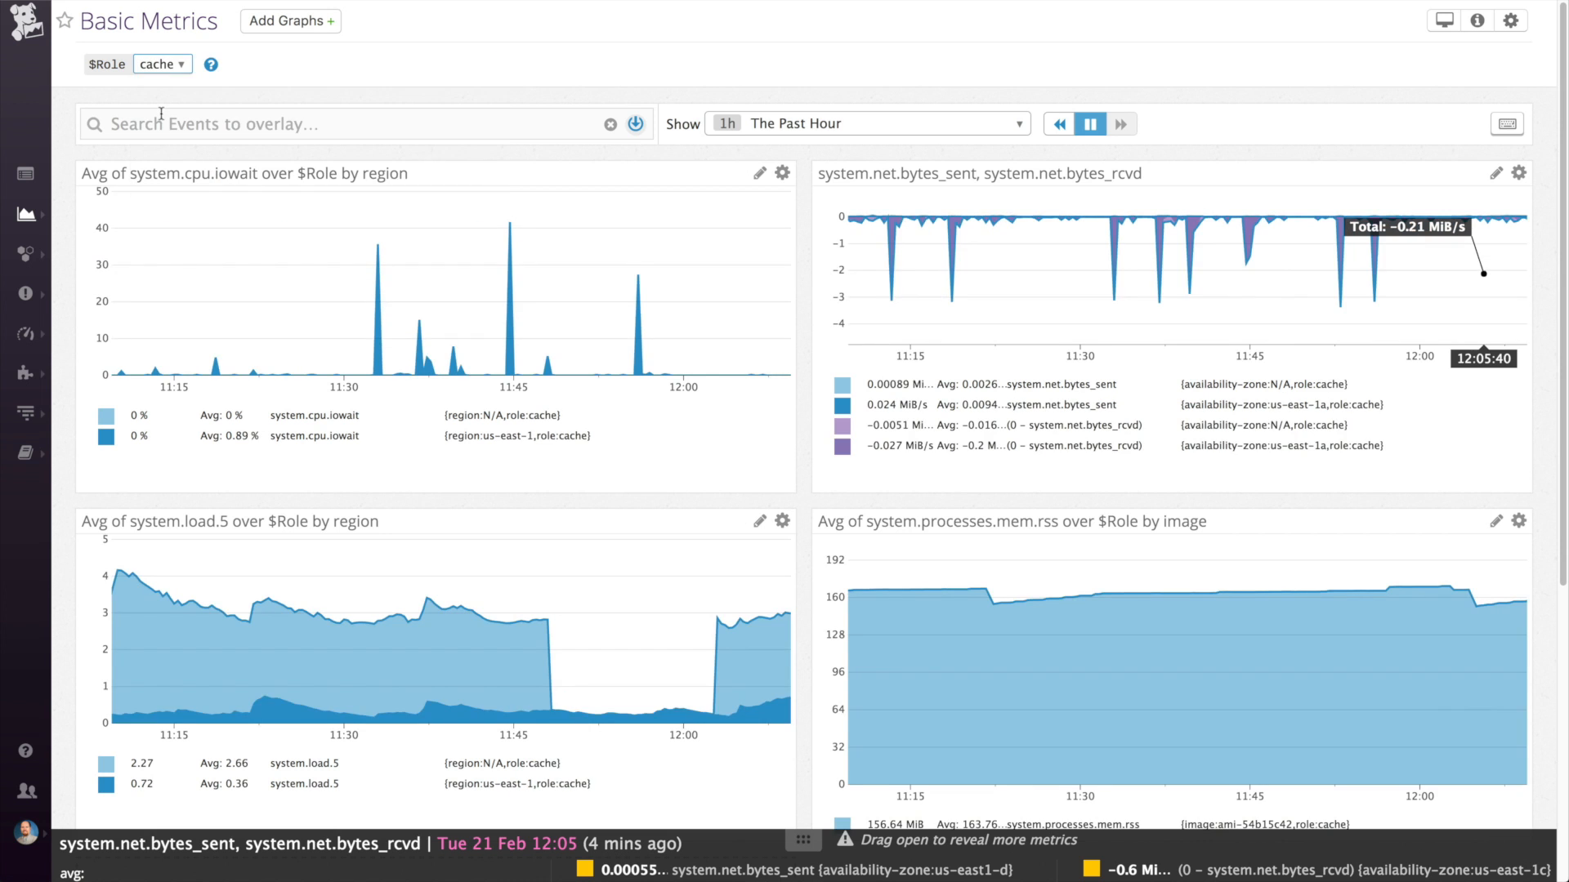
- Switch the $Role variable to web to view the graphs for that role
click(178, 63)
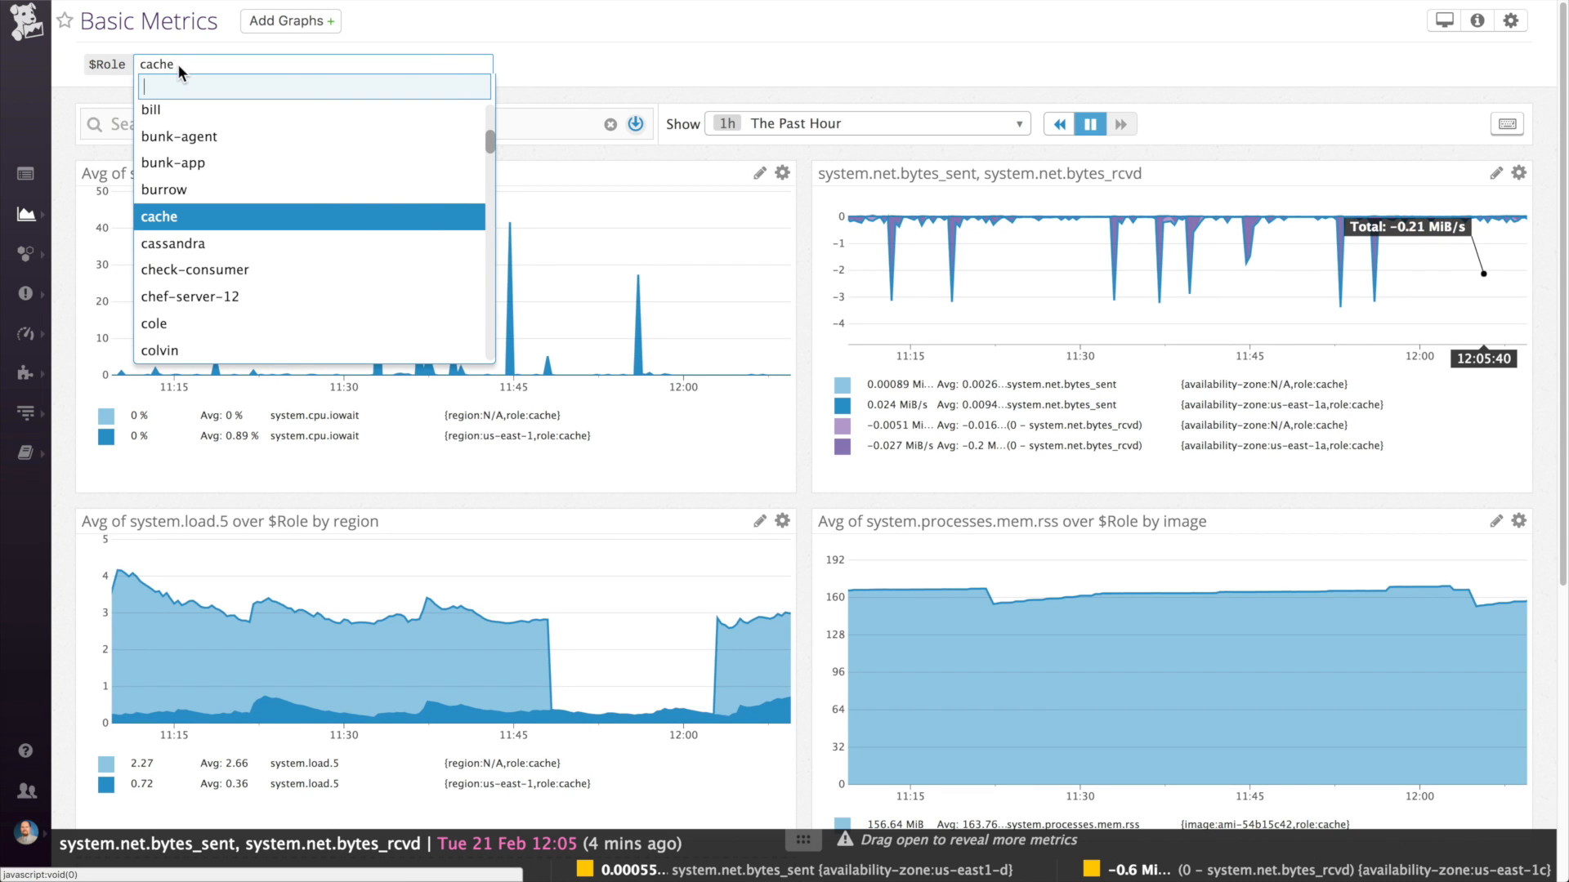
text(web)
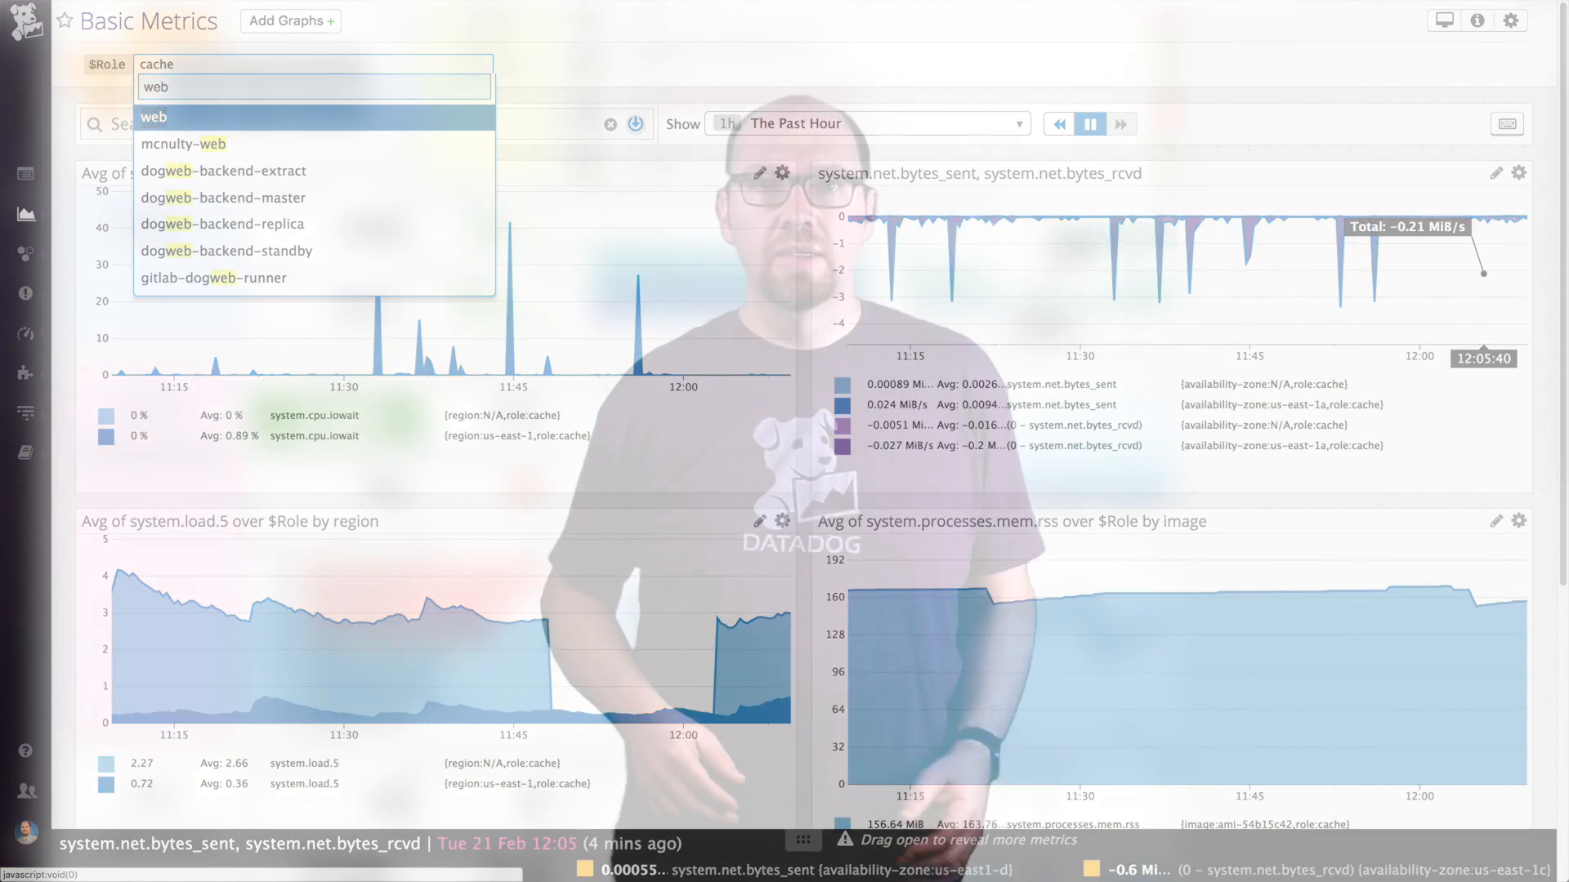